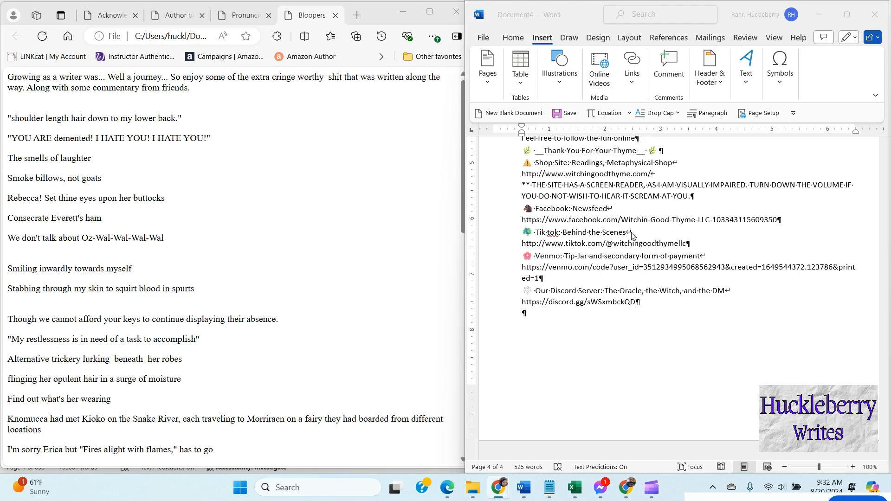
Step: Insert a page break after the last line of the document
click(545, 315)
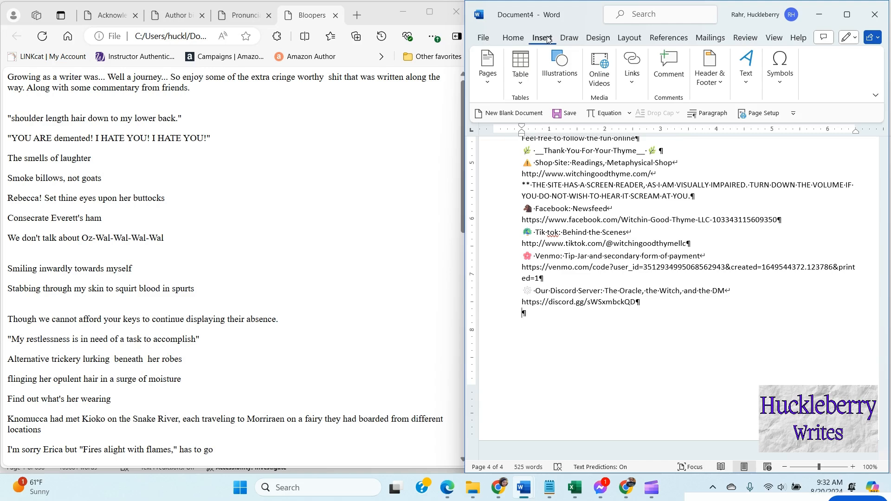
click(492, 69)
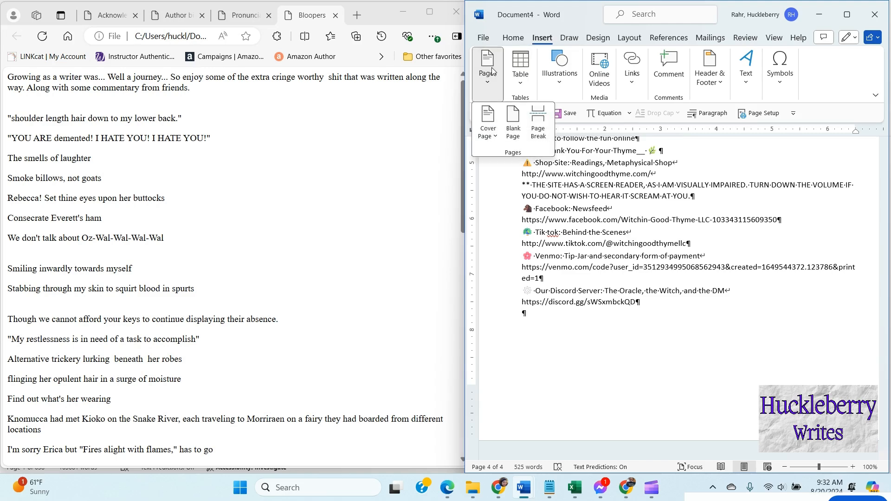
click(538, 121)
scroll(642, 323, down, 4)
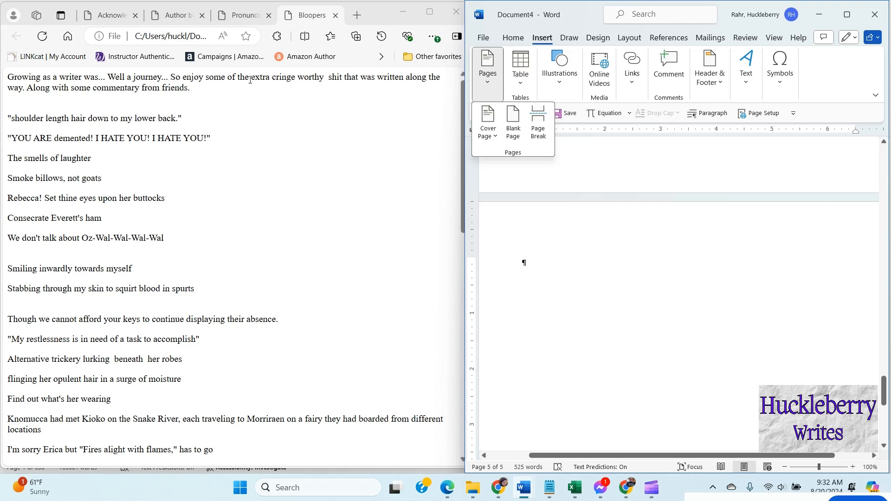
Step: Select all the text of the Bloopers page in the browser and paste it onto the new blank page
click(130, 15)
key(ctrl+a)
click(183, 17)
click(245, 15)
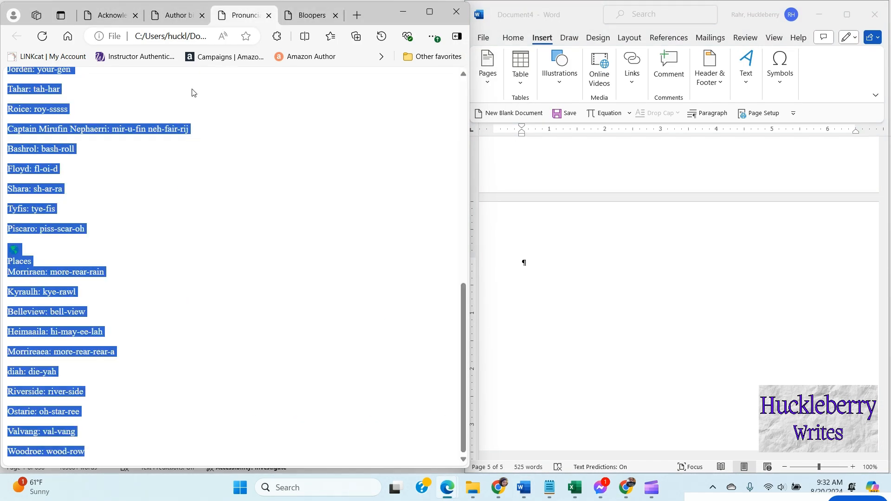
click(311, 16)
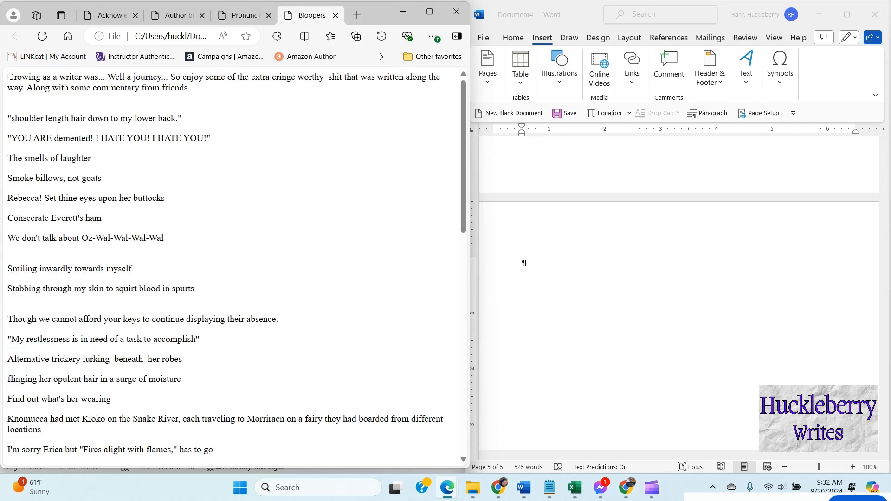
drag(7, 77, 215, 446)
key(ctrl+c)
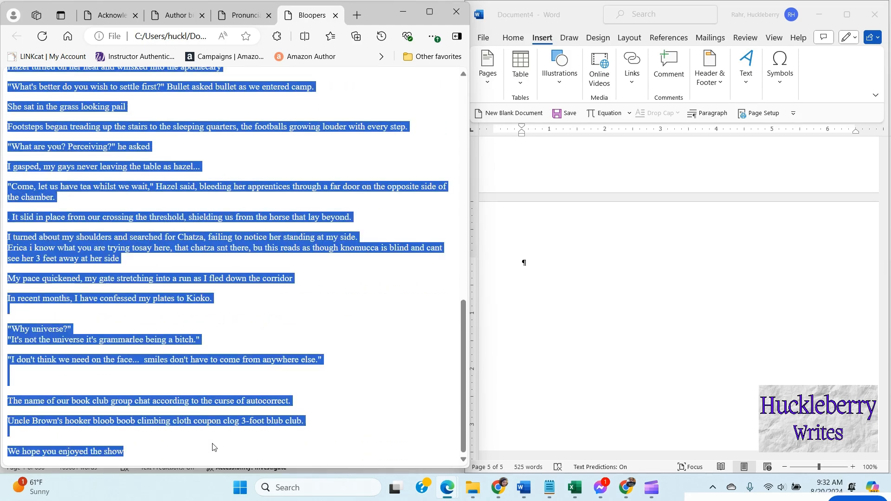
click(523, 263)
key(ctrl+v)
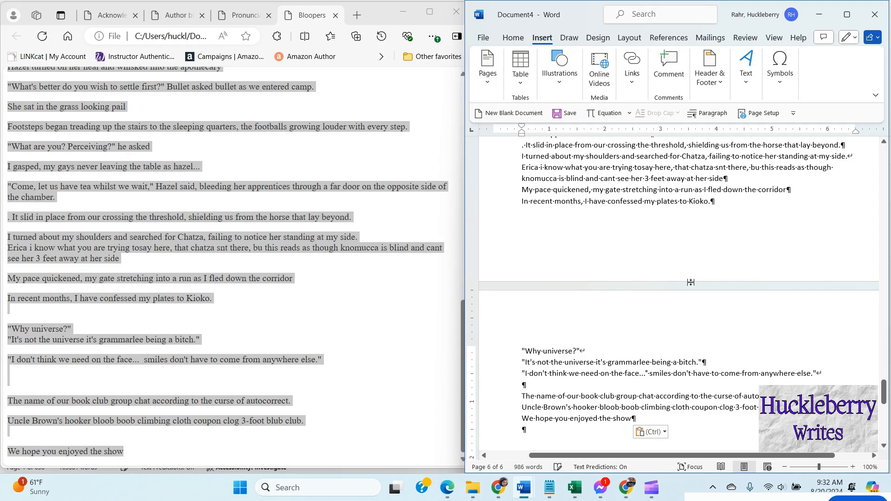
scroll(691, 282, down, 2)
scroll(707, 334, up, 8)
scroll(707, 334, up, 10)
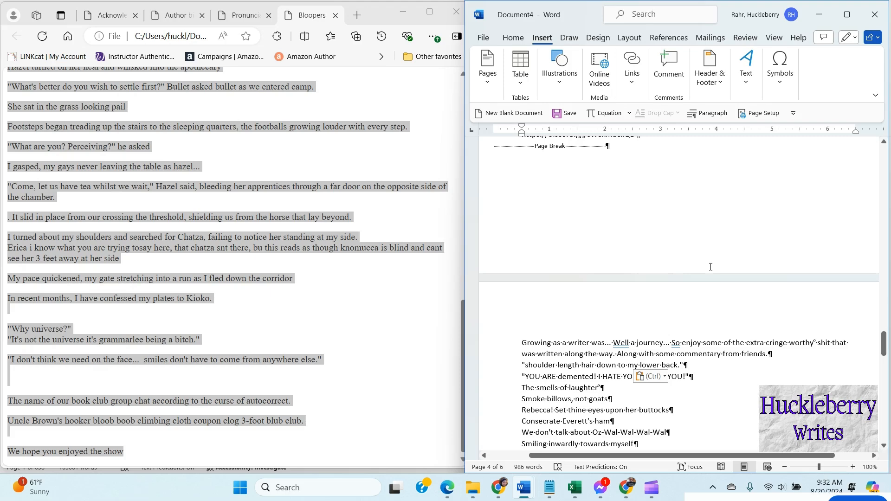
click(403, 17)
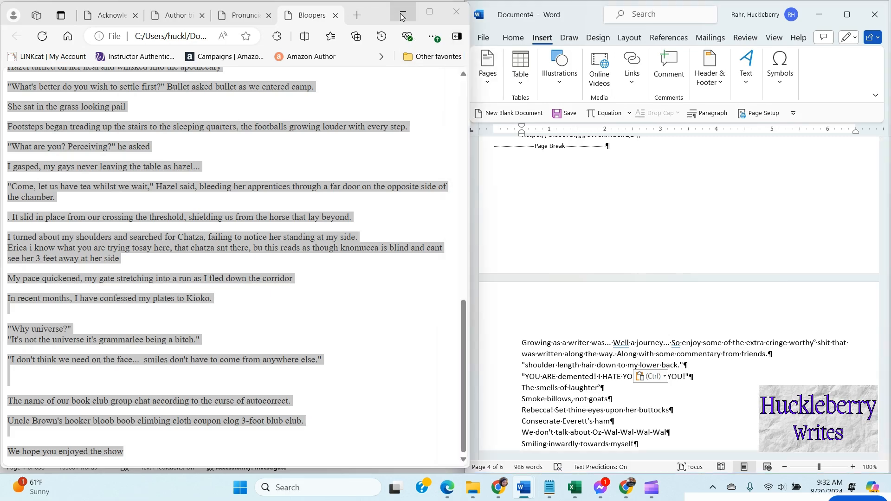
click(402, 17)
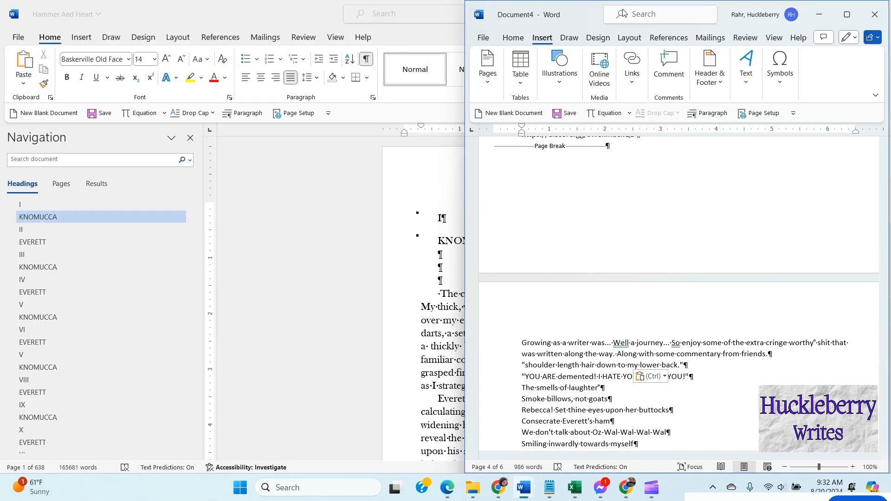
drag(589, 17, 498, 31)
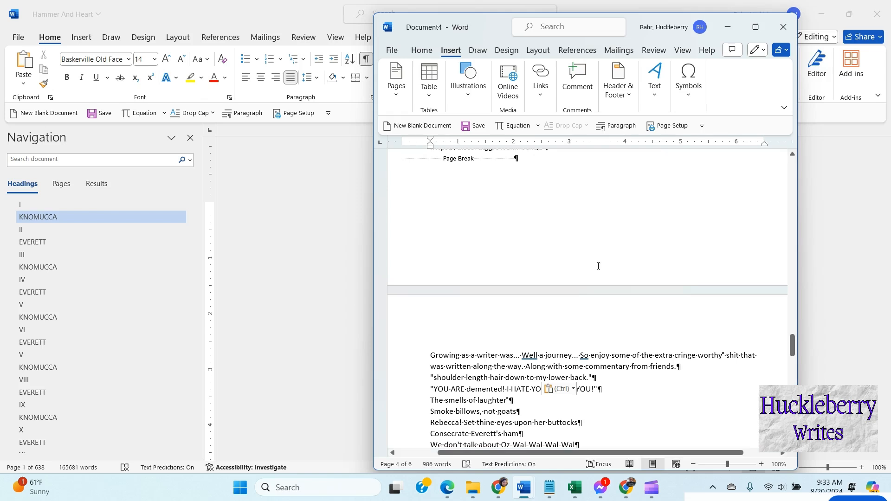
Step: Select the whole document and set its font to Baskerville Old Face at size 14
click(529, 355)
click(476, 358)
key(ctrl+a)
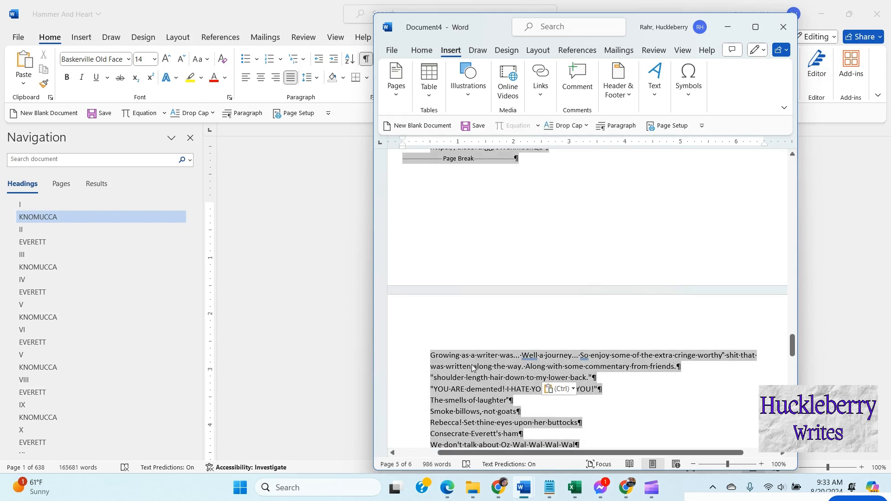
click(420, 50)
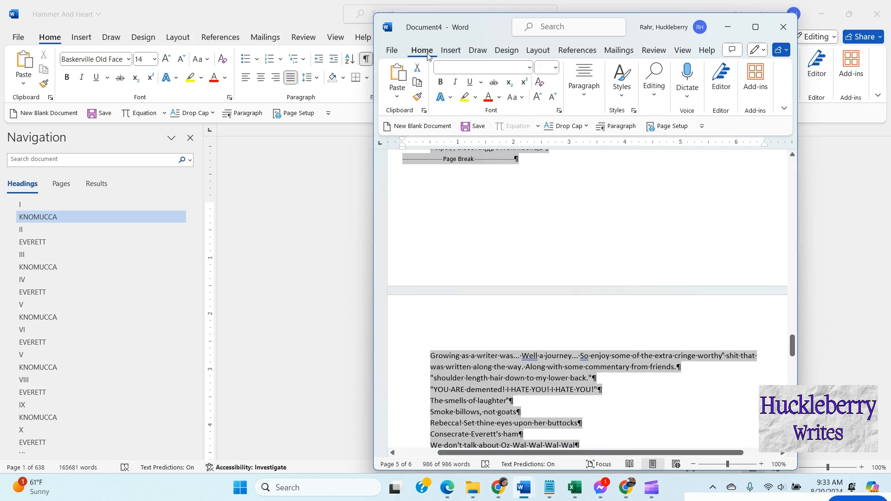
click(531, 68)
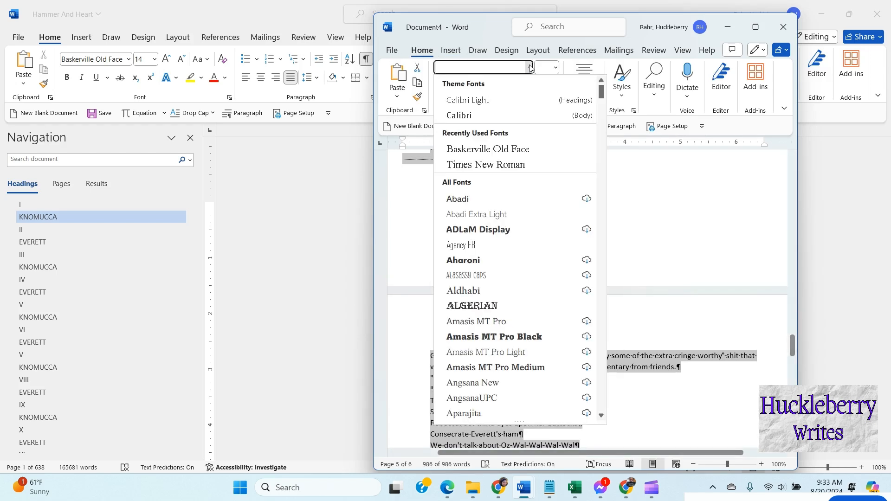
click(491, 150)
click(555, 68)
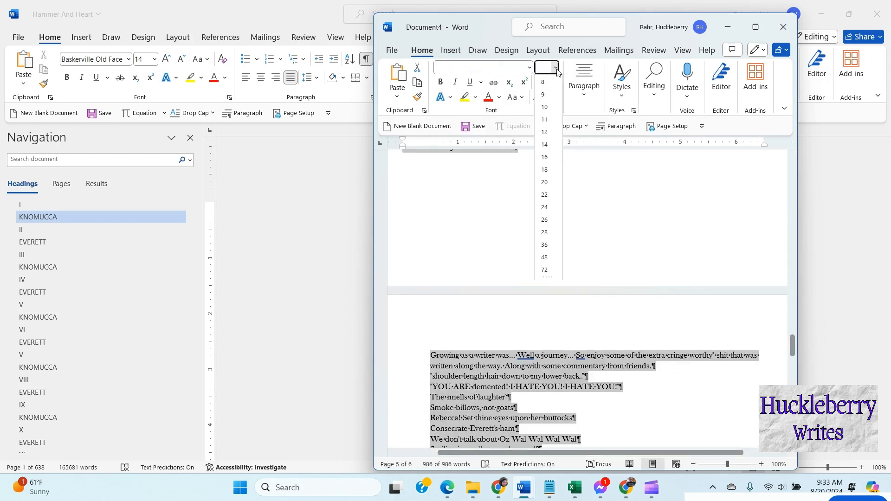
click(545, 145)
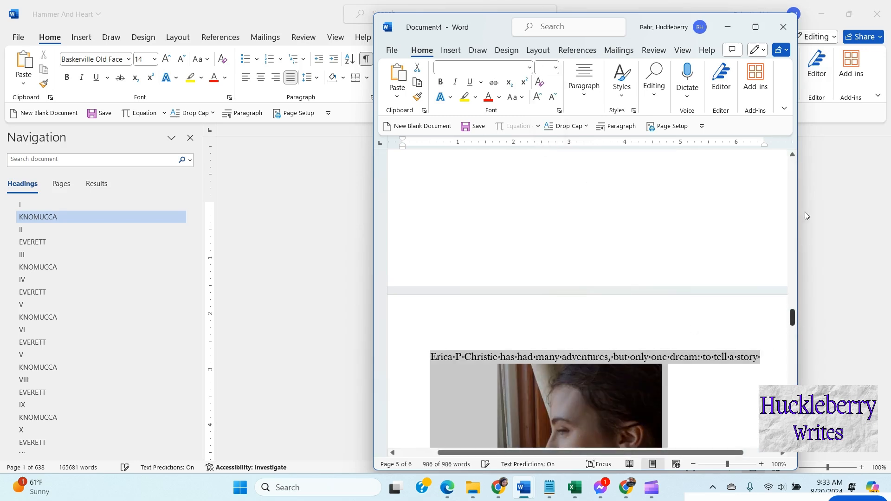
drag(803, 236, 800, 148)
drag(494, 32, 461, 23)
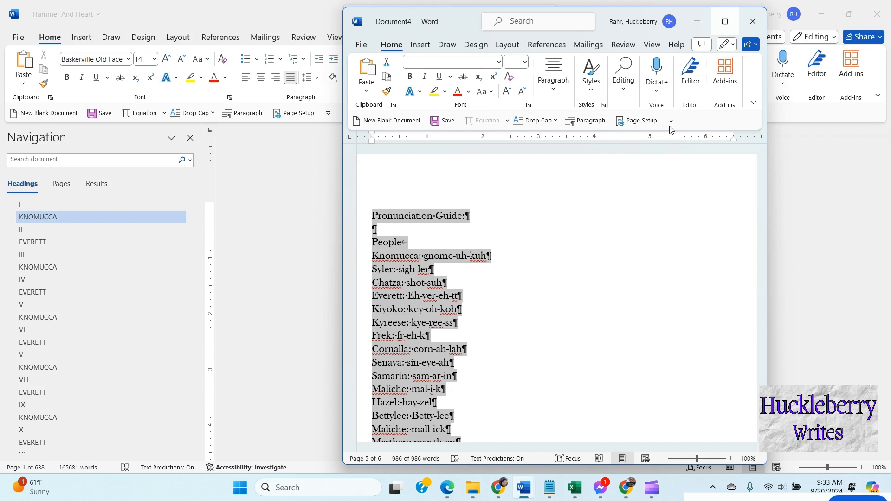
click(629, 244)
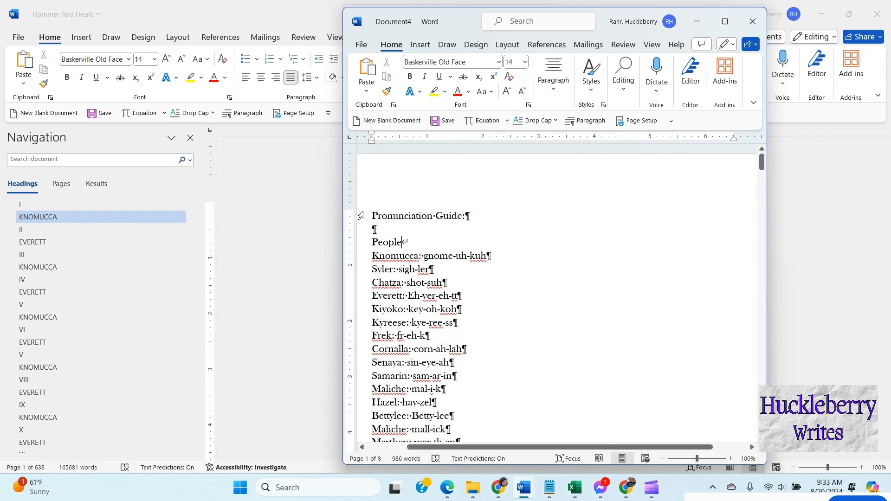
drag(373, 213, 466, 218)
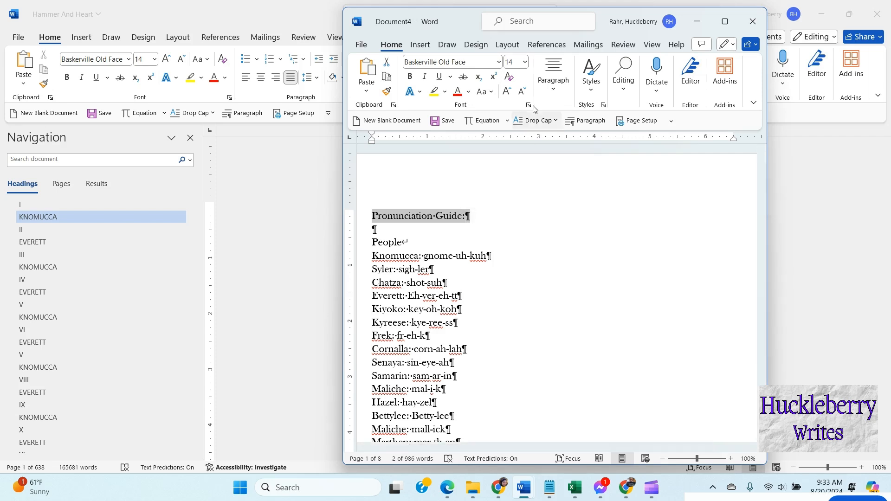
click(583, 237)
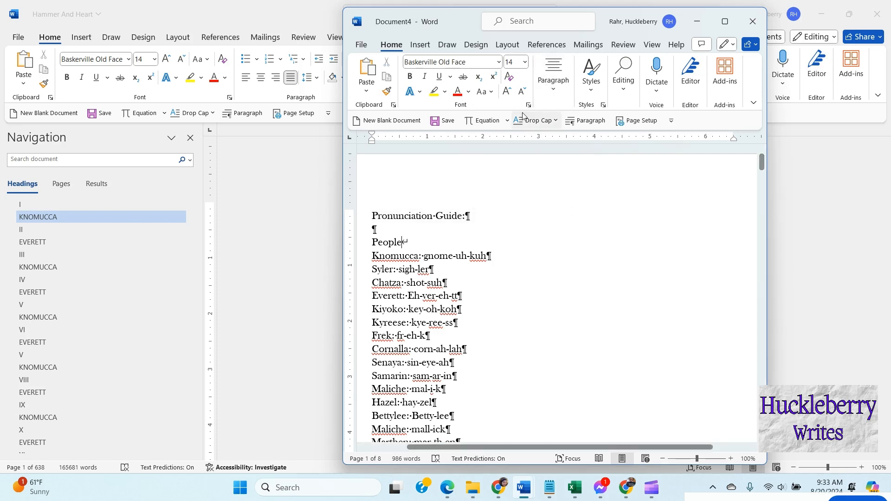
Step: Set the document's paper size to 6 inches wide by 9 inches high in Page Setup
click(639, 120)
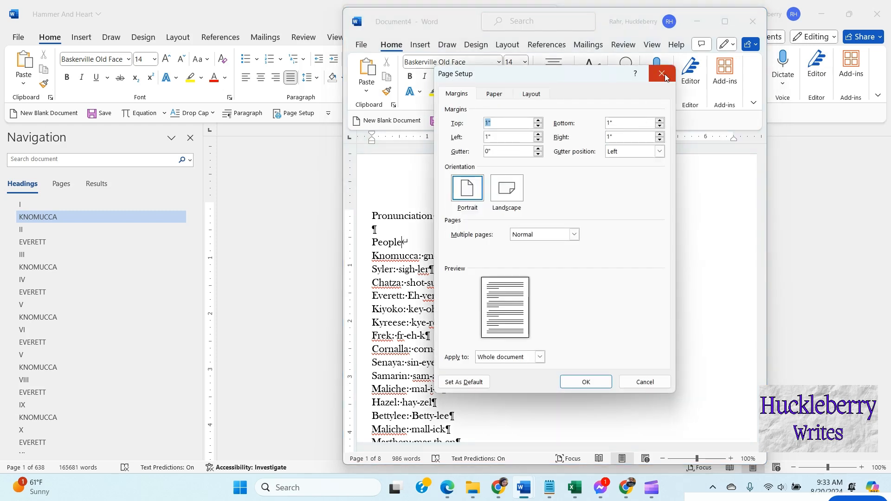
click(529, 95)
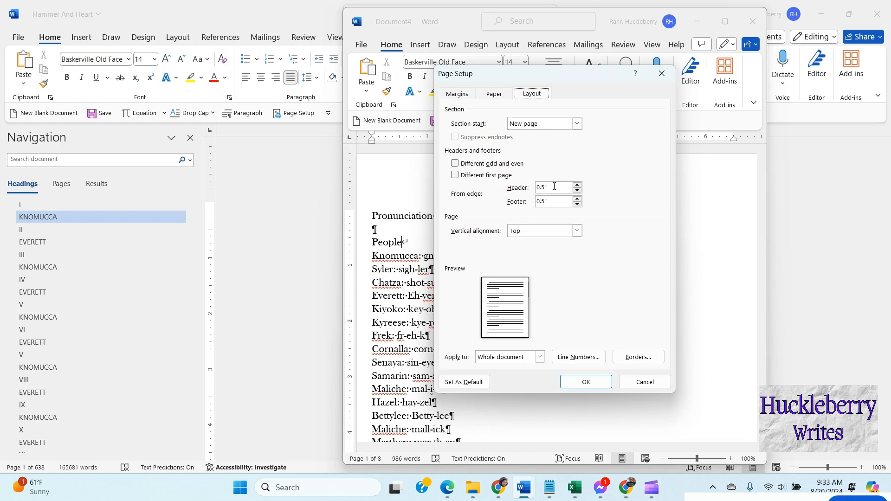
click(493, 94)
click(500, 143)
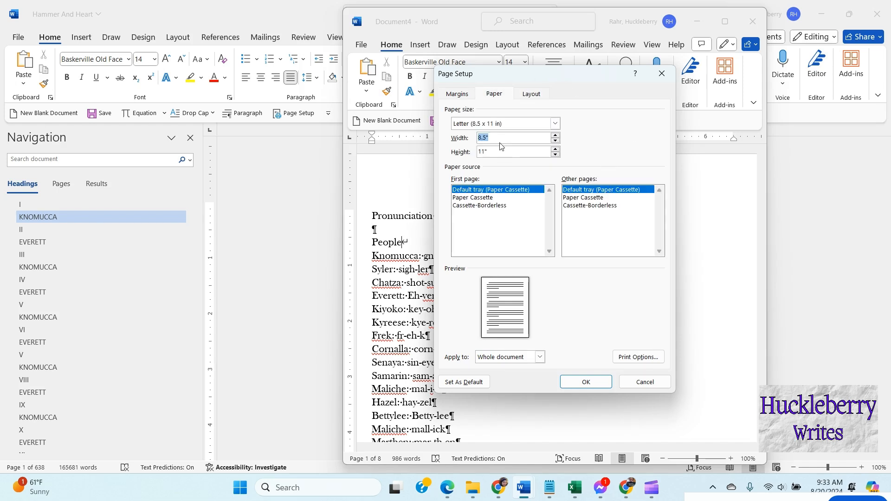
text(6)
double_click(508, 152)
text(9)
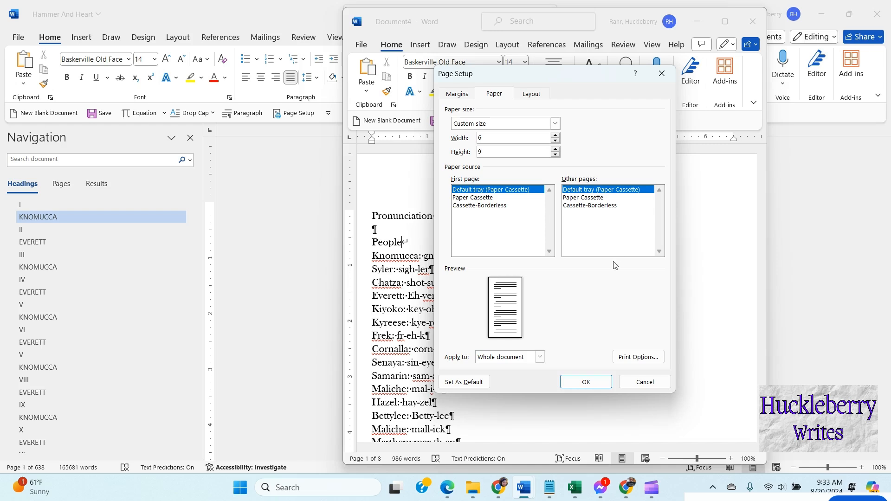
Step: Switch to mirror margins with a 0.7" inside and 0.4" outside margin and apply the page setup
click(458, 95)
click(546, 235)
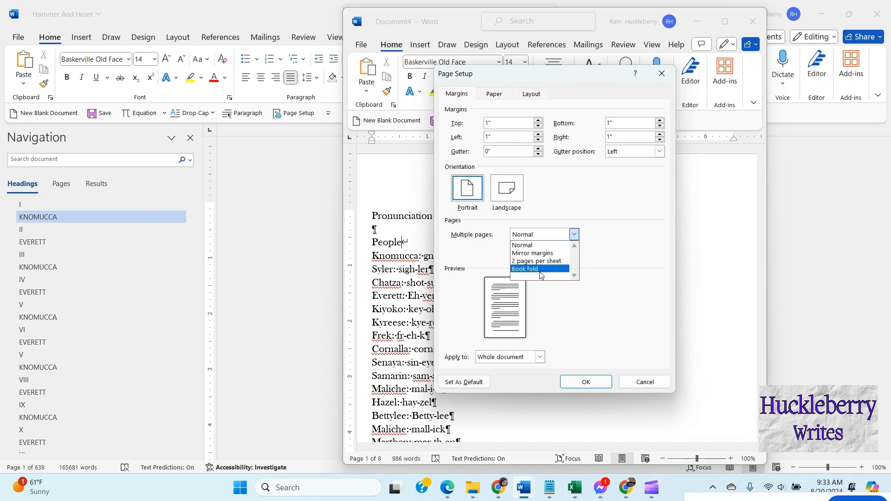
click(532, 253)
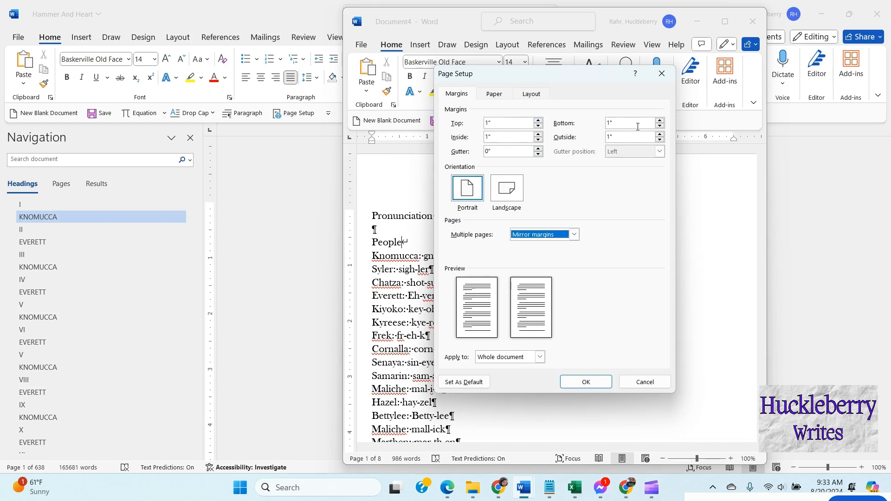
click(538, 140)
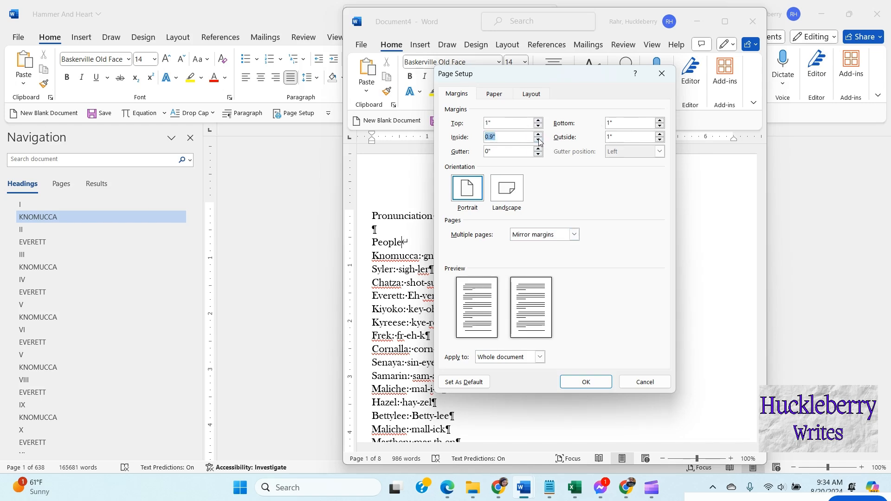
click(660, 139)
click(659, 140)
click(659, 140)
click(660, 139)
click(584, 384)
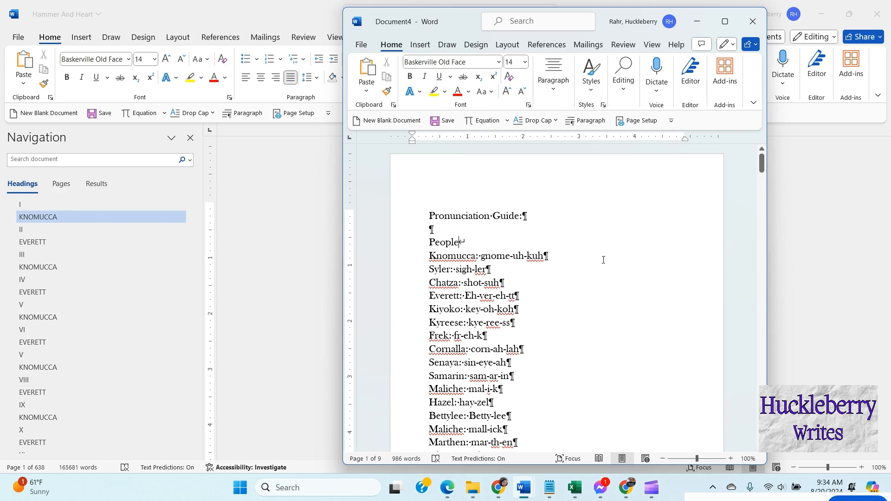
Step: Center the Pronunciation Guide title line
triple_click(497, 217)
click(553, 67)
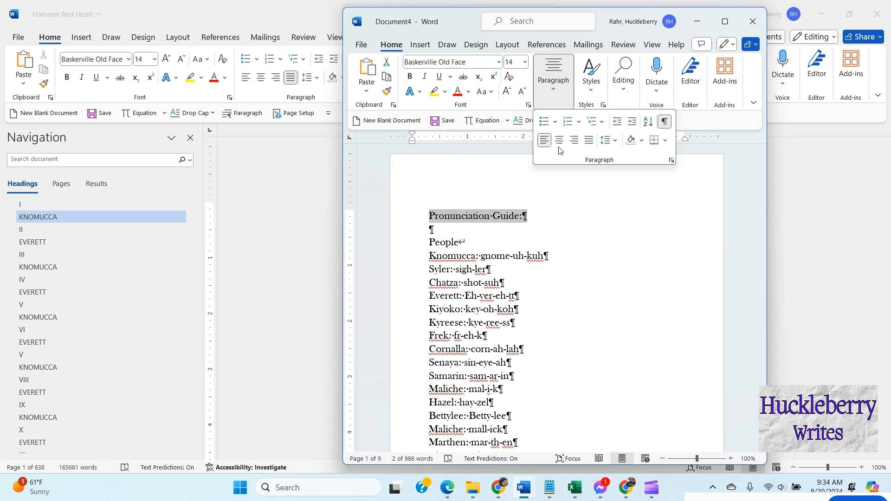
click(559, 140)
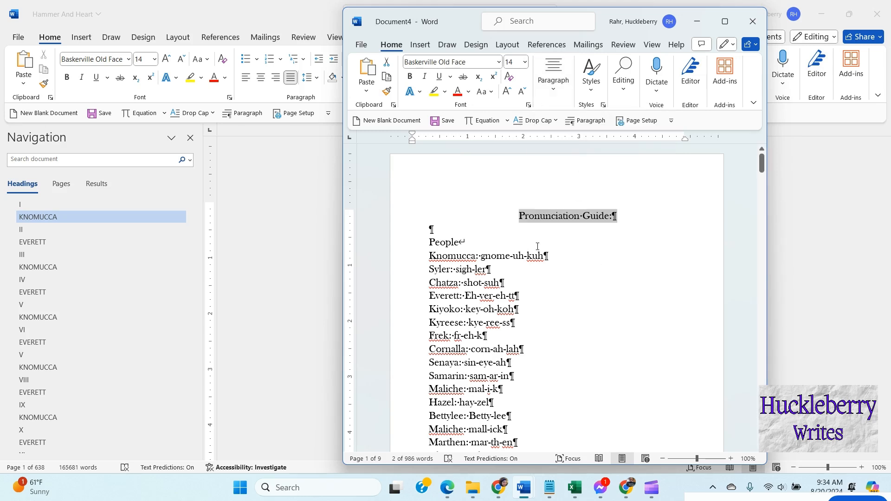
Step: Make the People heading bold and add a colon after it
drag(429, 242, 458, 242)
click(410, 77)
click(459, 245)
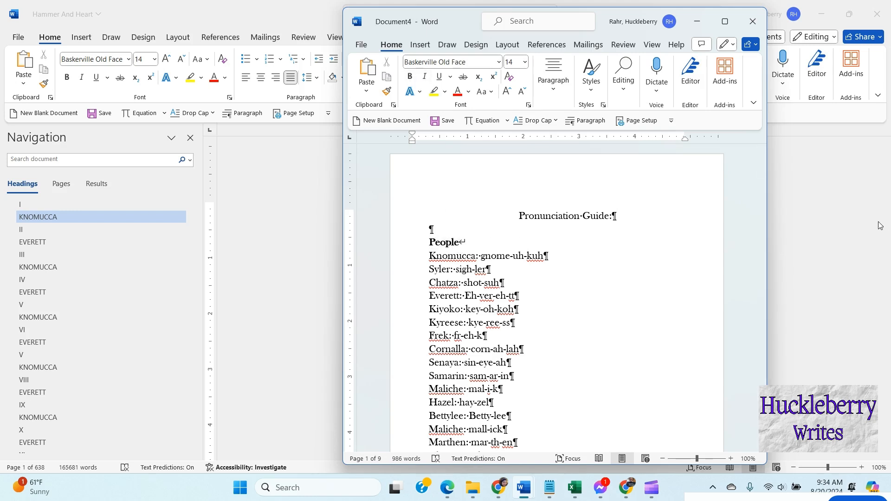
text(:)
Step: Select the pronunciation entries and give them a 0.5" first-line indent with exact line spacing of 20 pt
drag(426, 259, 557, 354)
scroll(563, 364, down, 4)
scroll(564, 366, down, 2)
scroll(565, 366, down, 1)
scroll(557, 352, up, 3)
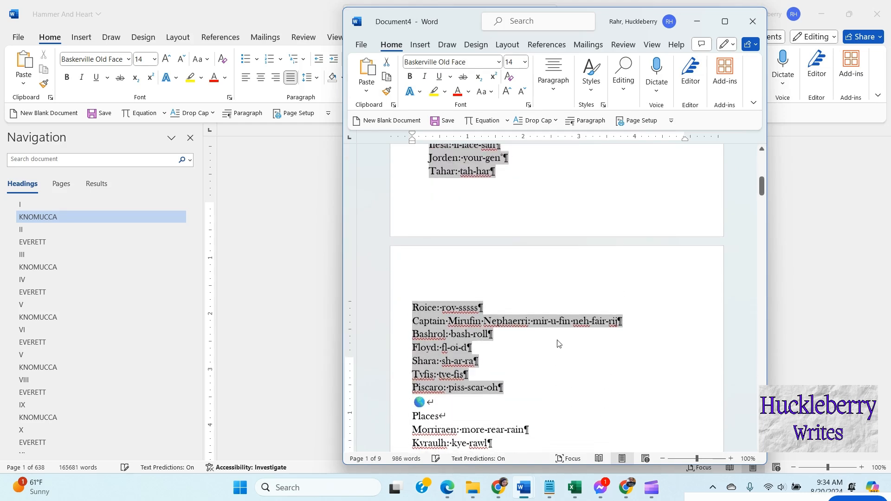
scroll(566, 295, up, 1)
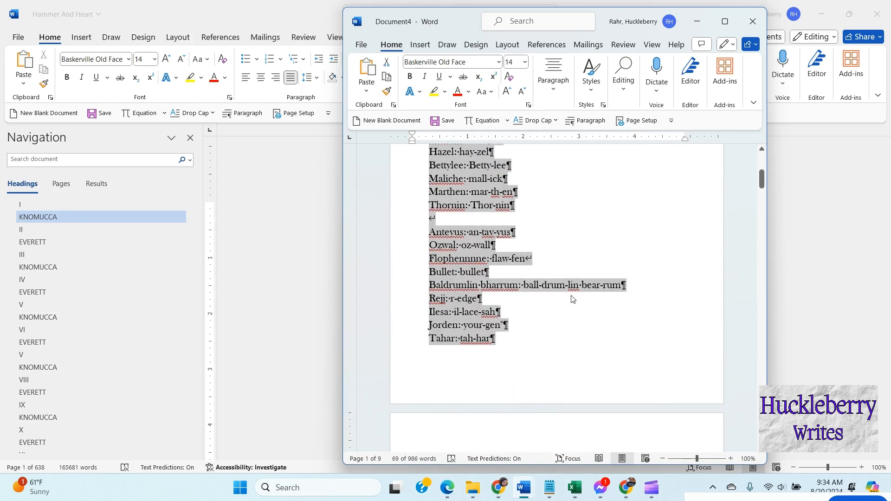
click(585, 120)
click(628, 195)
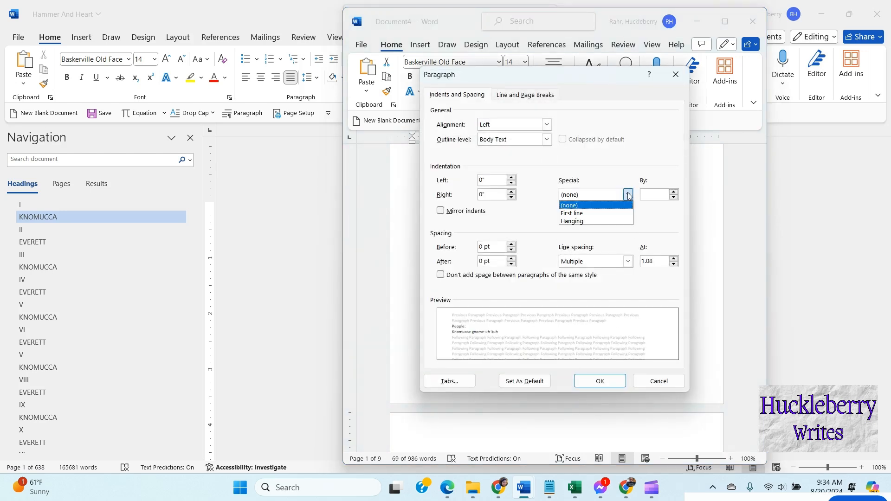
click(588, 213)
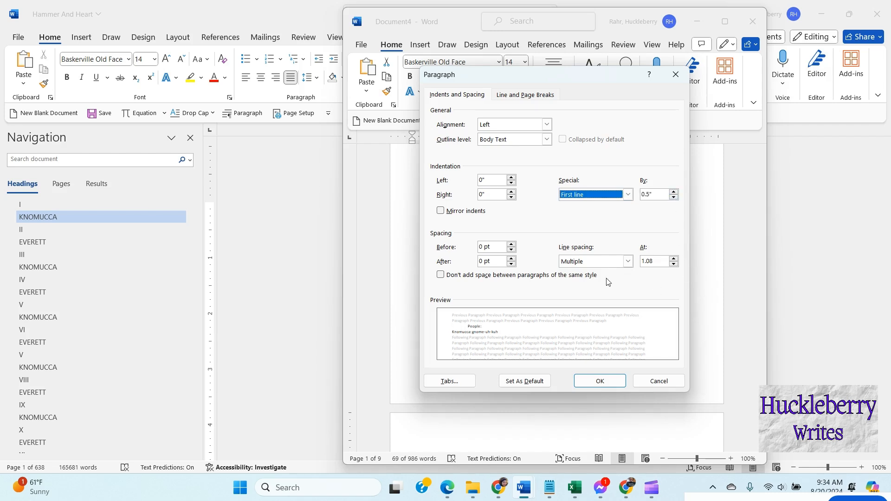
click(627, 262)
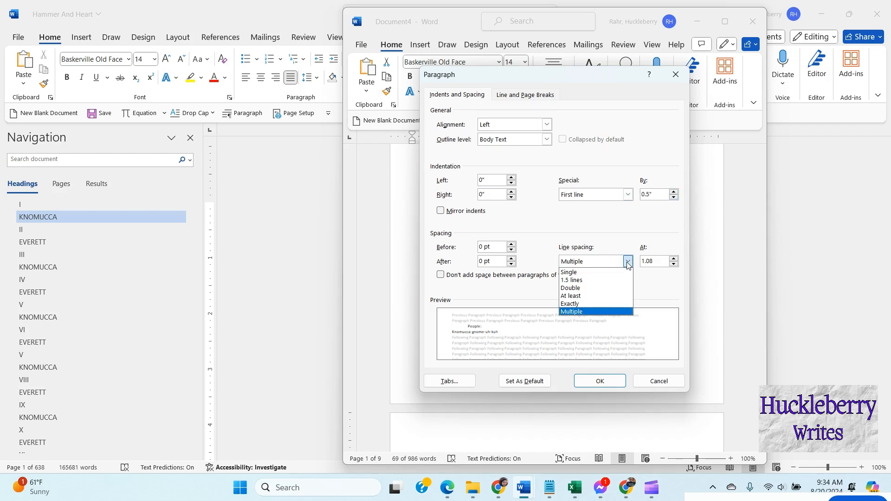
click(604, 304)
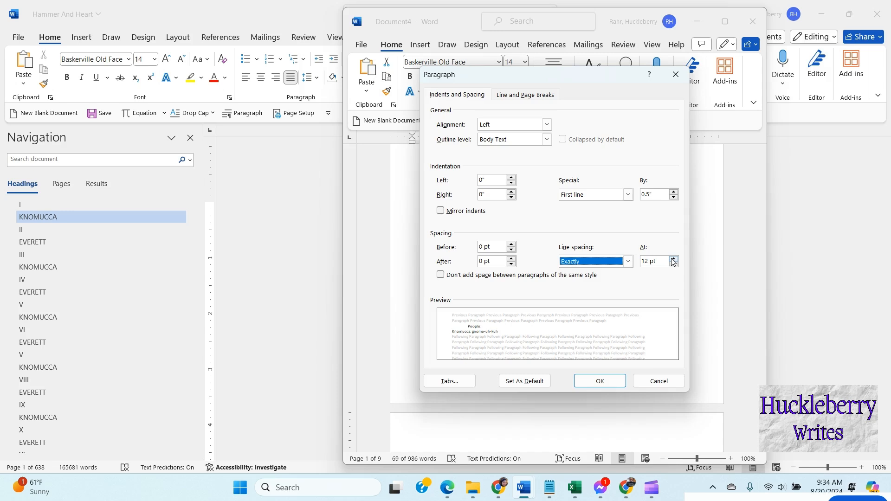
click(673, 259)
click(673, 258)
click(673, 259)
click(672, 259)
click(672, 258)
click(672, 259)
click(673, 259)
click(672, 259)
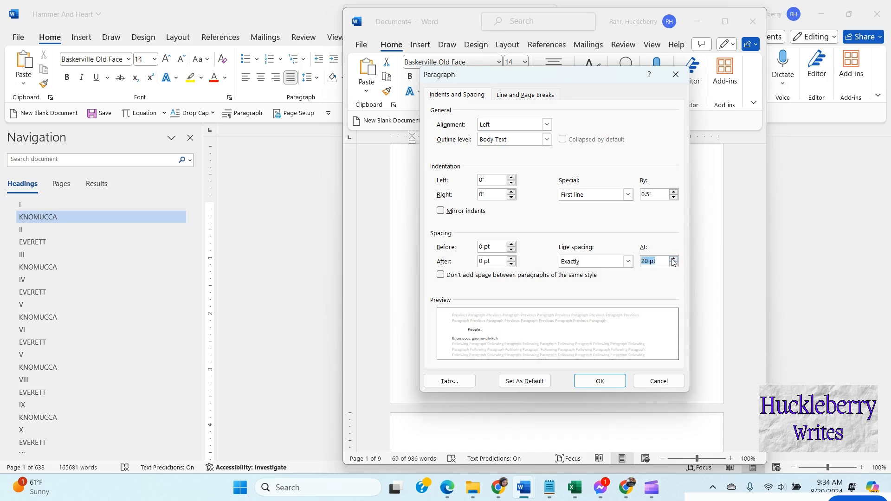
click(599, 381)
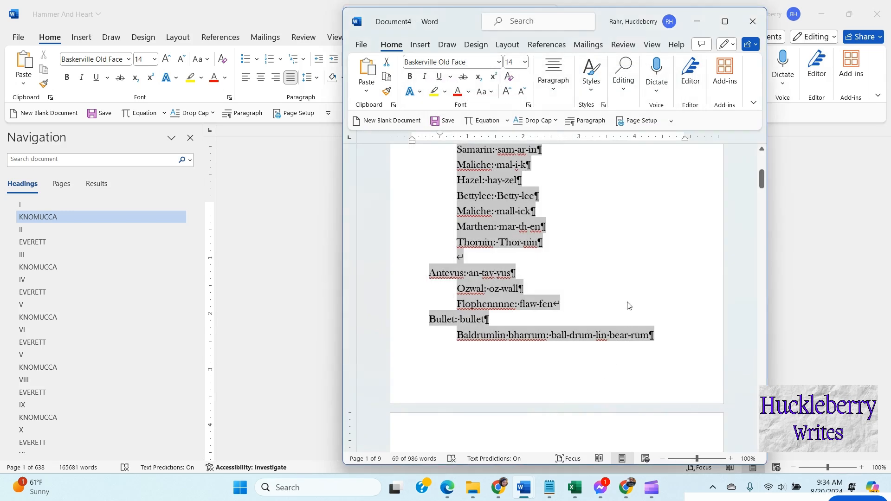
Step: Maximize the document window
click(541, 274)
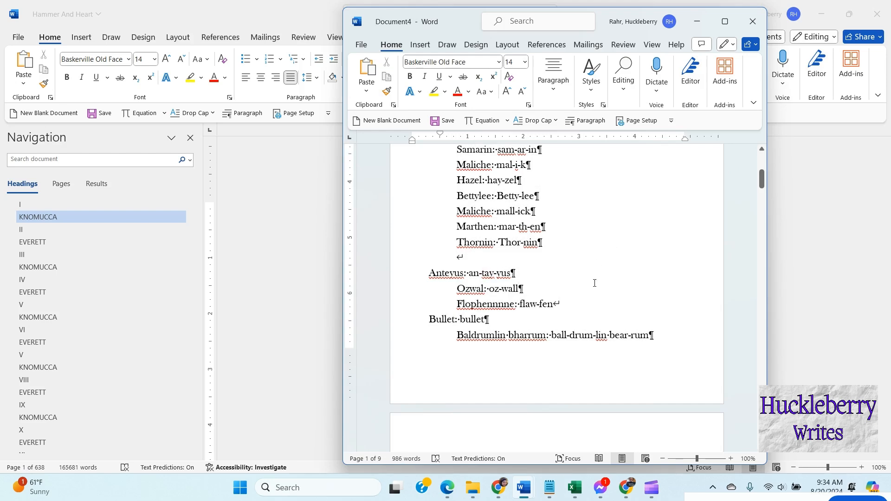
scroll(594, 283, up, 5)
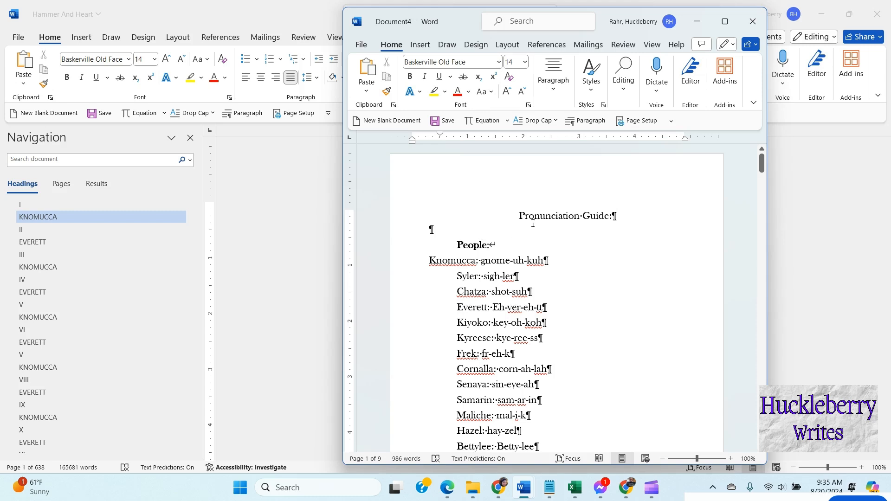
drag(516, 215, 565, 325)
scroll(575, 315, up, 2)
click(572, 270)
click(725, 22)
Step: Try to remove all tab characters by replacing ^t with nothing throughout the document
click(738, 69)
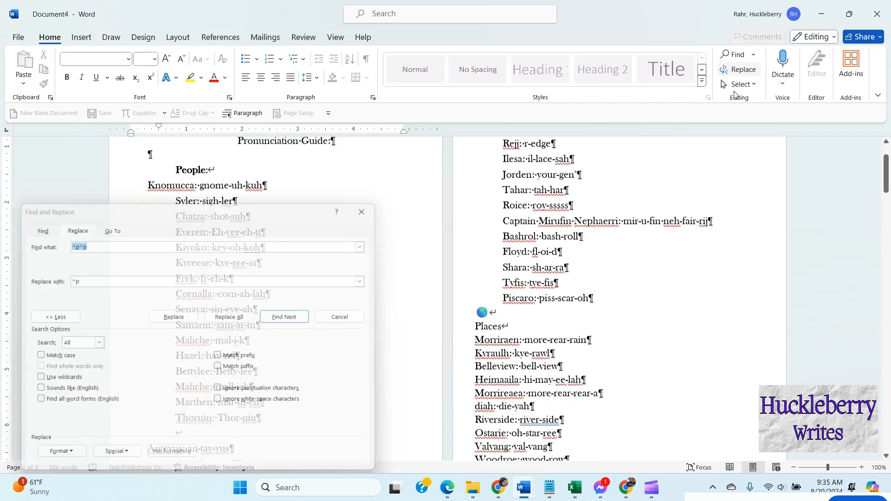
drag(231, 212, 238, 44)
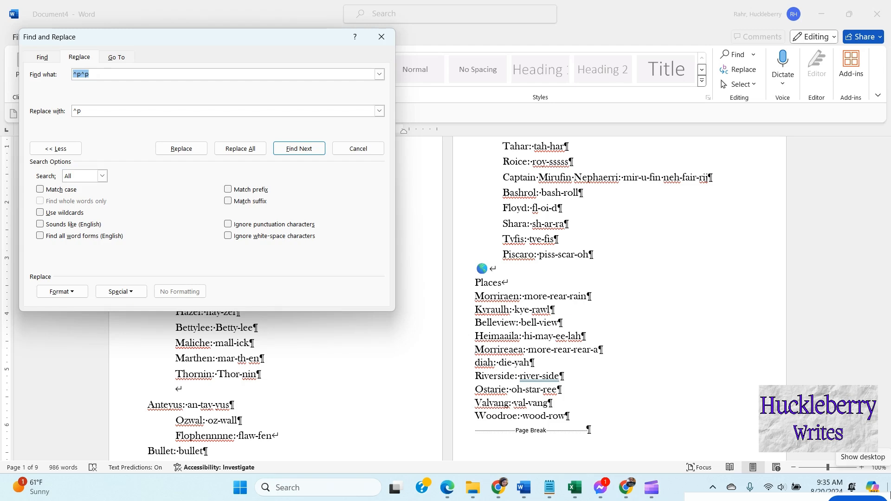
text(^t)
key(Tab)
key(BackSpace)
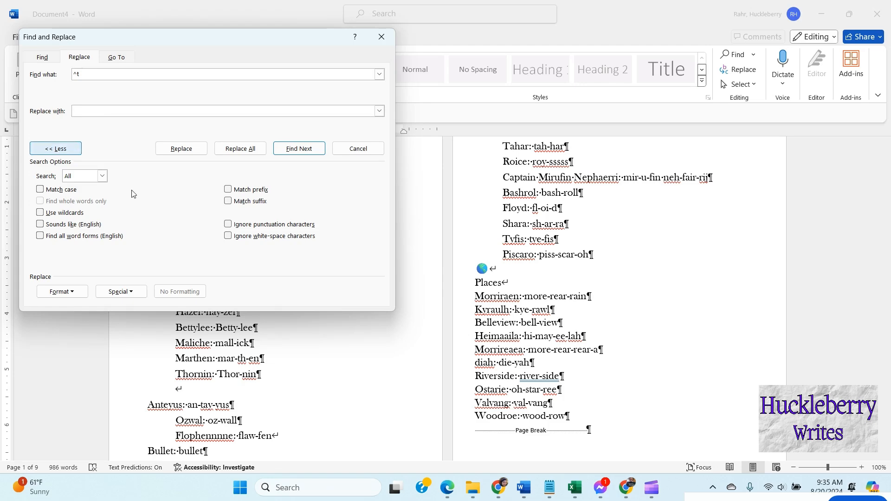
click(241, 149)
click(454, 275)
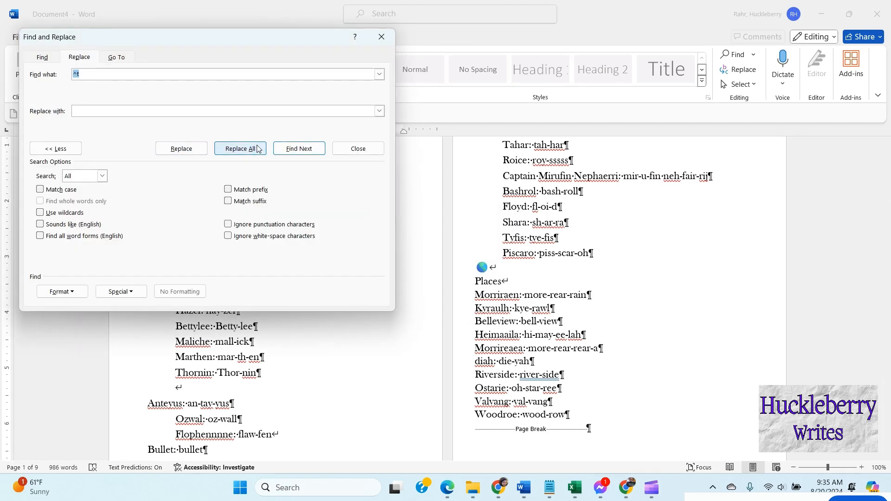
click(240, 149)
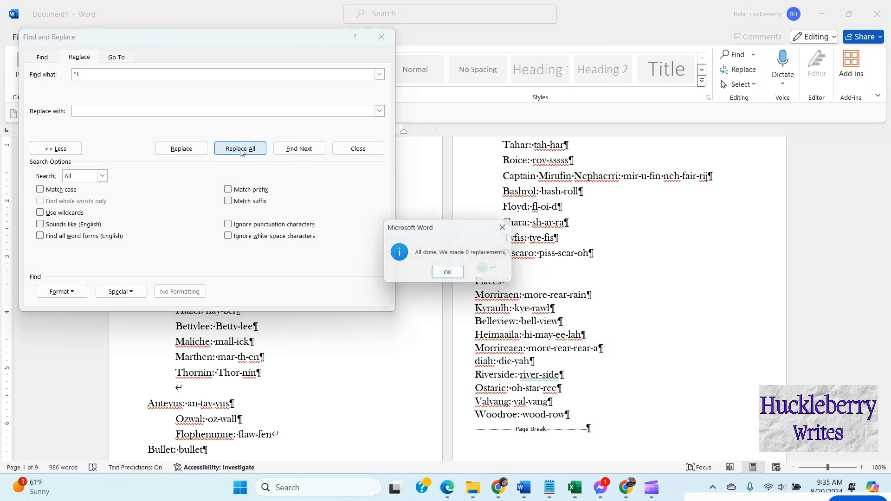
click(454, 275)
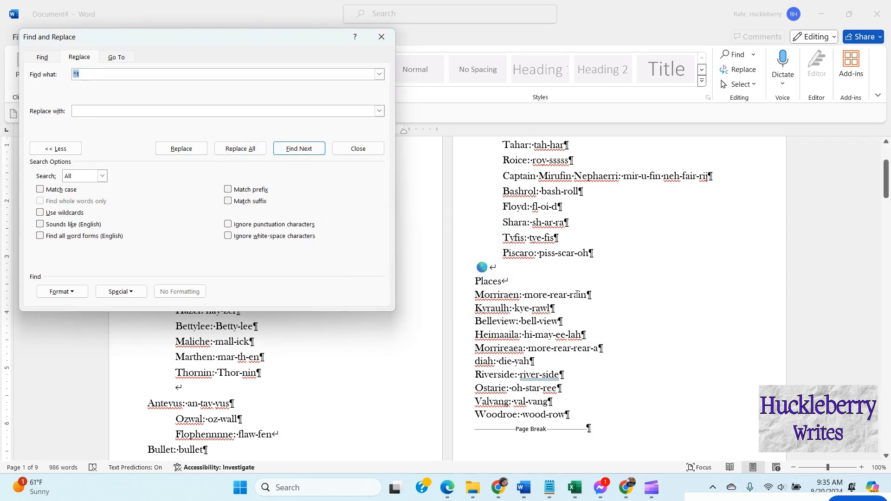
click(512, 268)
scroll(622, 284, up, 3)
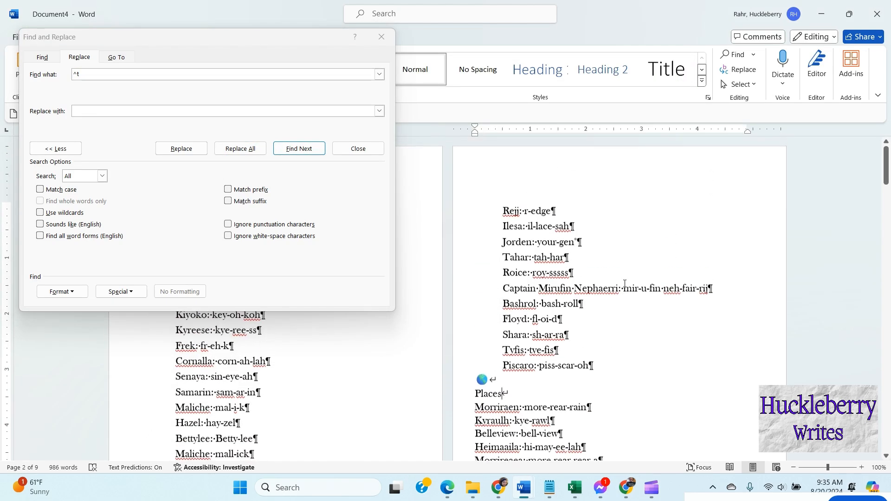
click(382, 37)
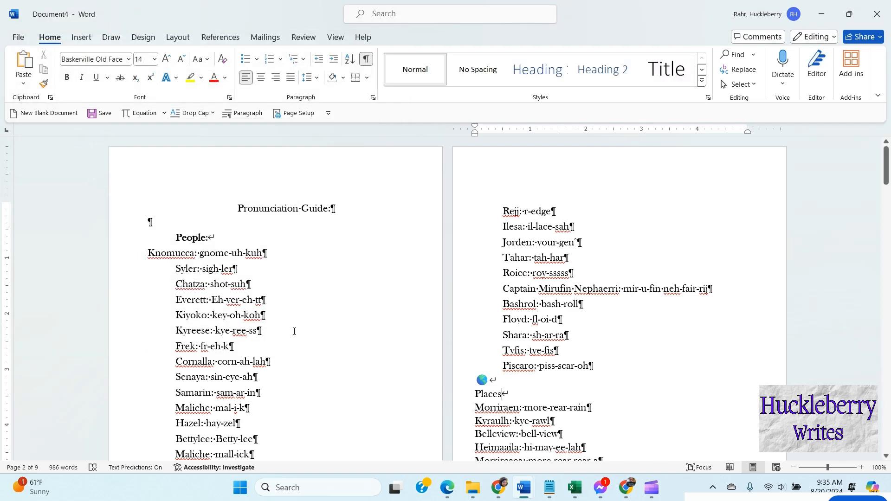
Step: Turn the line break after the People heading into a paragraph break
click(148, 253)
click(239, 240)
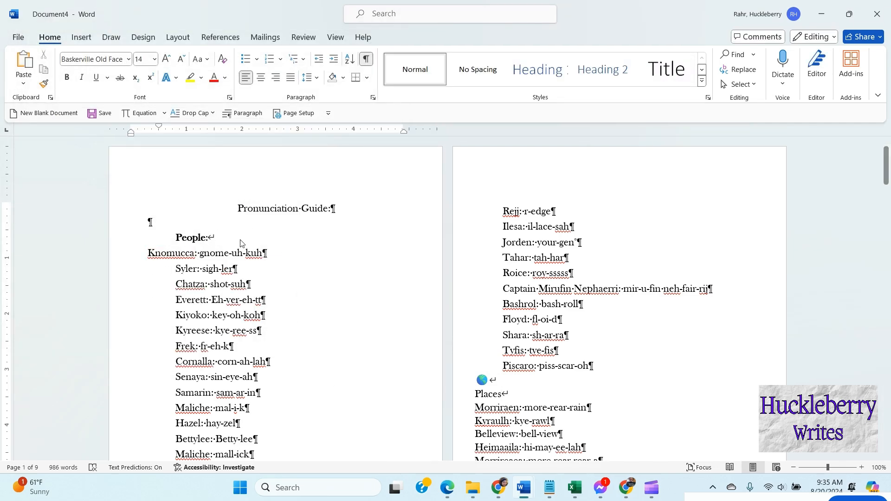
key(Return)
key(BackSpace)
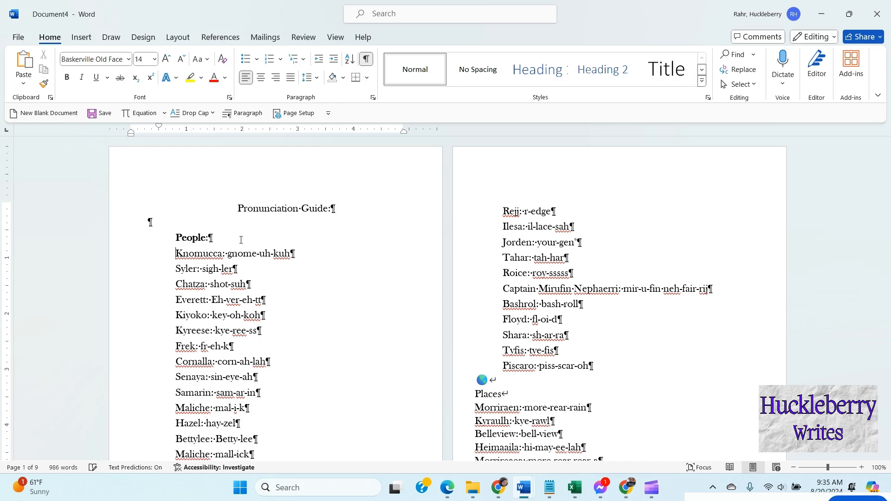
Step: Remove the stray line breaks around the Antevus and Bullet entries so they become indented paragraphs
scroll(210, 273, down, 5)
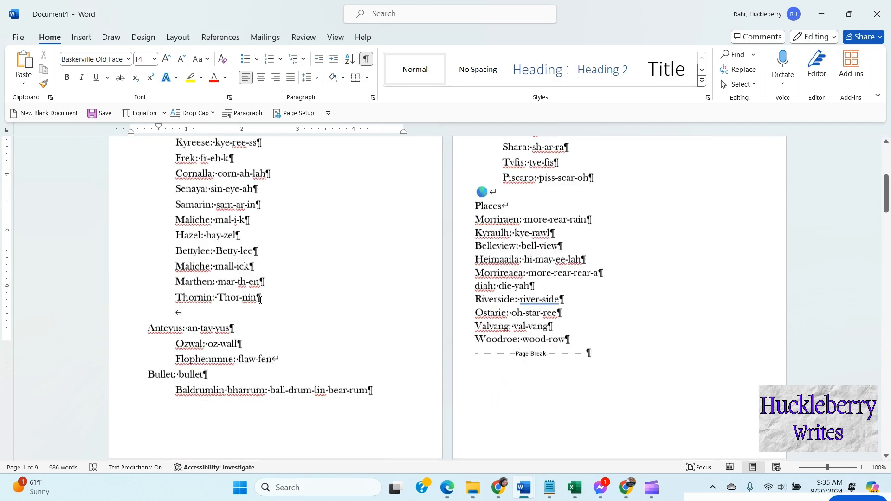
right_click(163, 266)
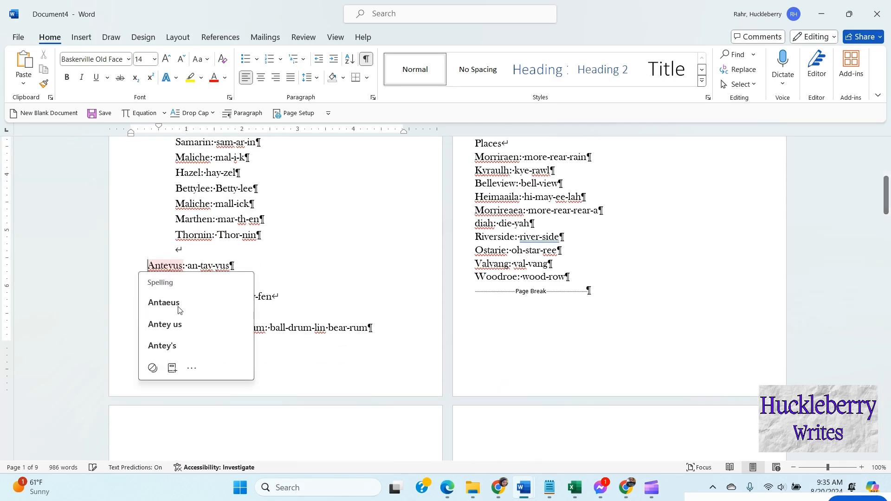
key(Escape)
key(BackSpace)
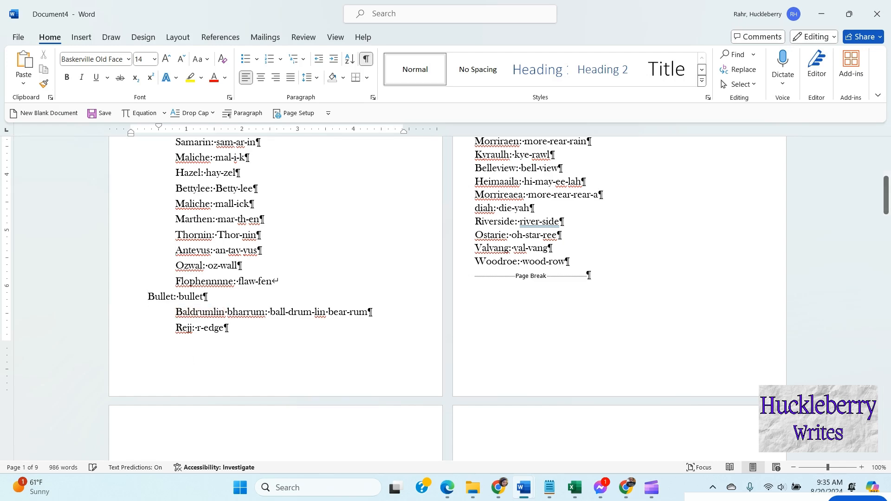
key(BackSpace)
key(ctrl+z)
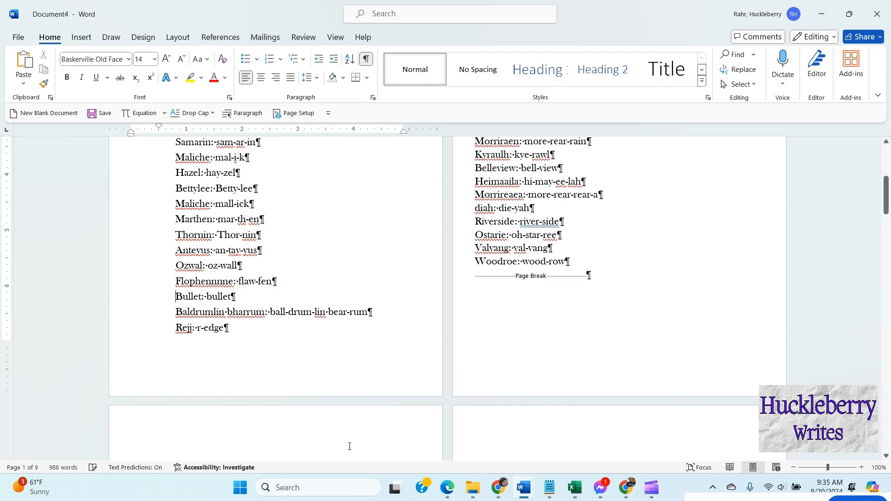
Step: Move the People heading flush to the left margin, keeping a blank line above it
scroll(291, 303, down, 5)
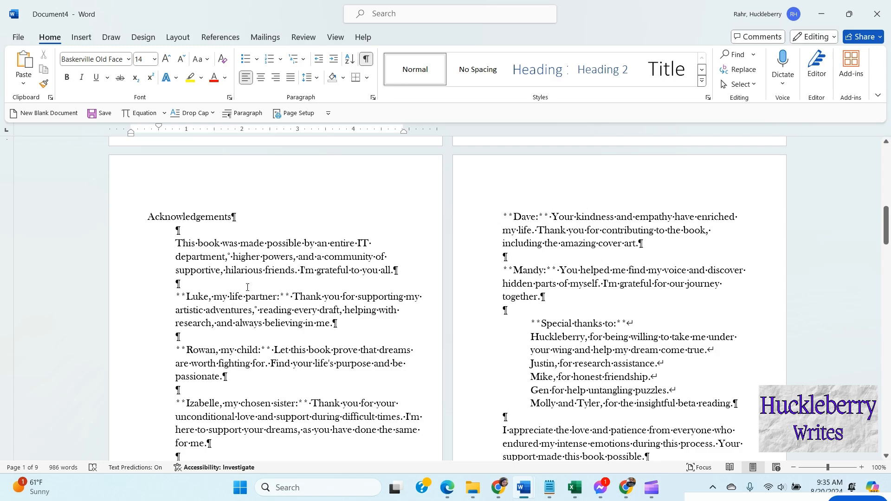
scroll(260, 315, up, 5)
scroll(287, 320, up, 5)
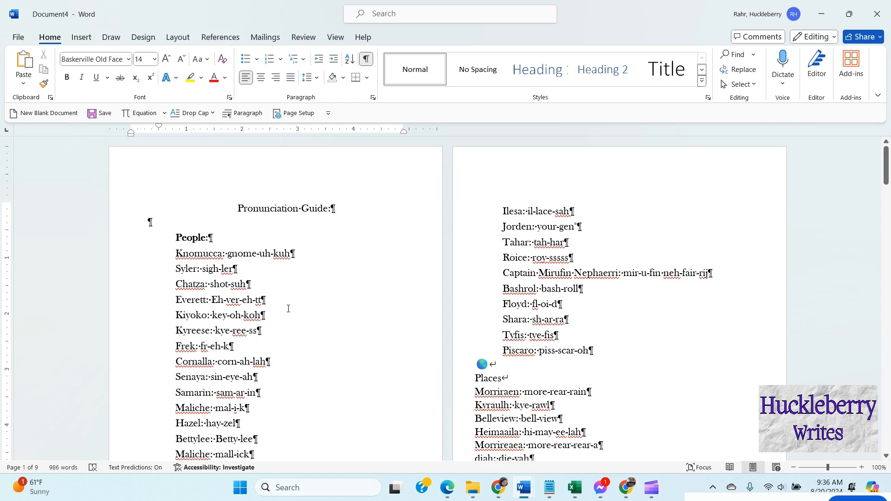
scroll(278, 297, down, 3)
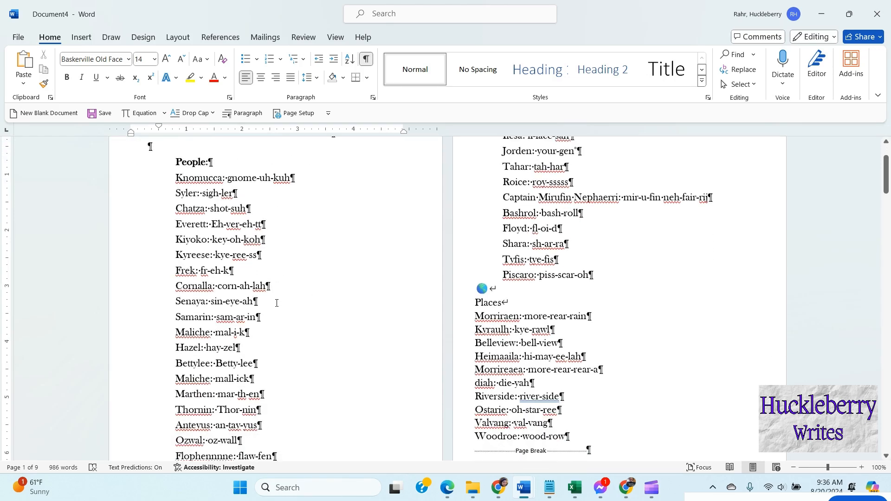
scroll(188, 202, up, 2)
click(172, 212)
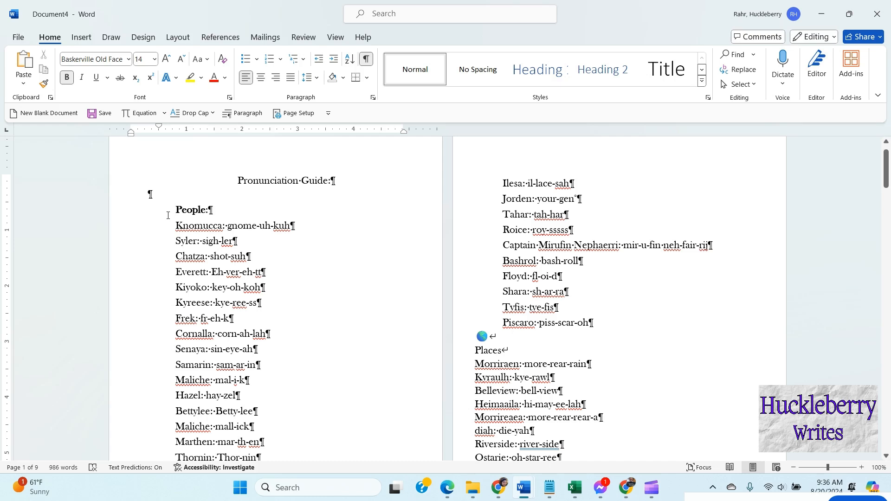
key(BackSpace)
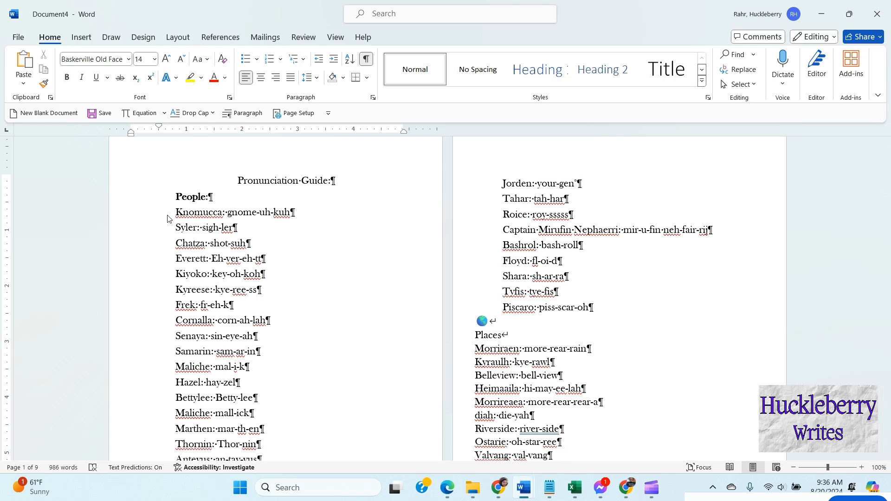
key(BackSpace)
key(Return)
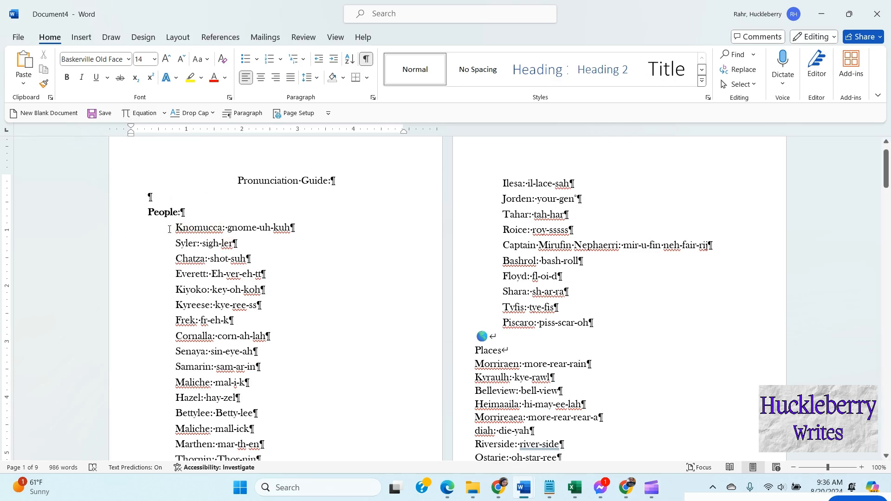
Step: Set the first-line indent of the entries from Knomucca through Piscaro to 0.3"
drag(139, 228, 528, 323)
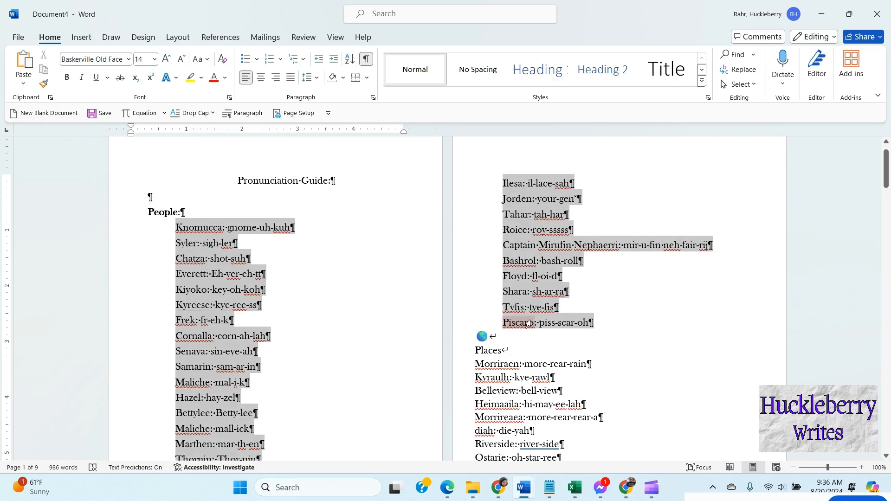
click(293, 113)
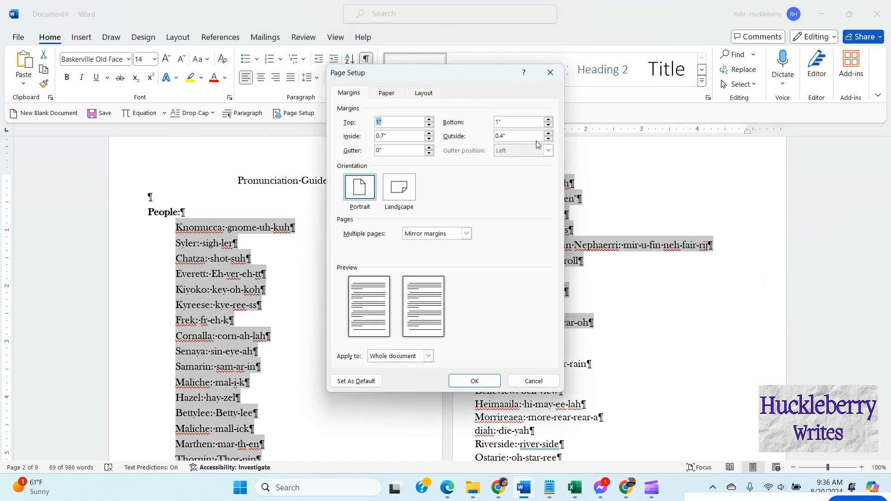
click(550, 72)
click(253, 114)
click(564, 197)
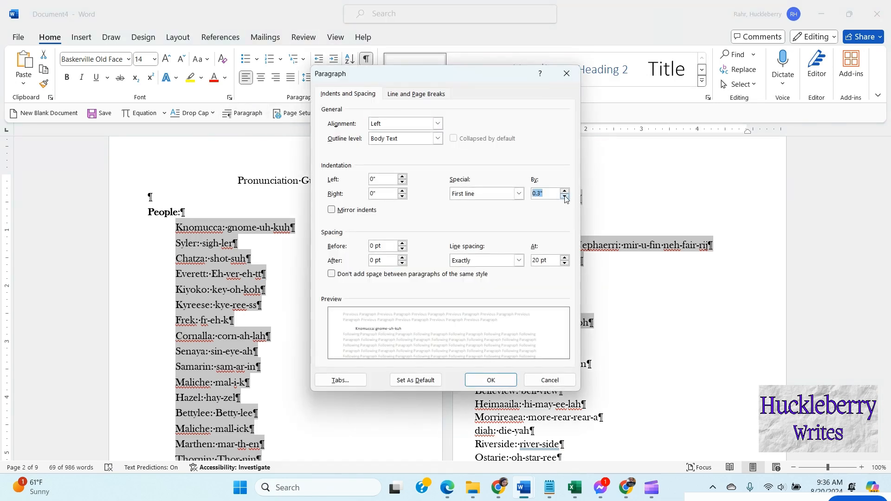
click(490, 379)
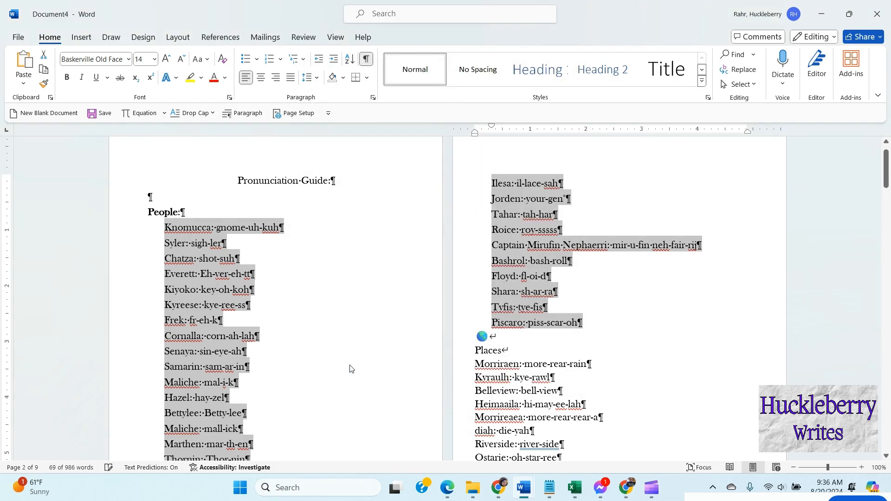
Step: Add a colon after the Places heading and put it on its own paragraph above Morriraen
click(350, 369)
scroll(564, 279, down, 5)
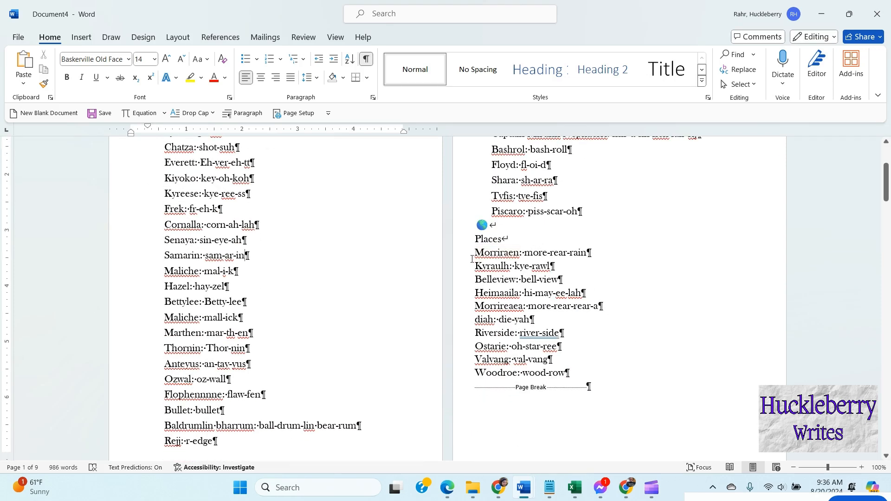
click(475, 253)
key(BackSpace)
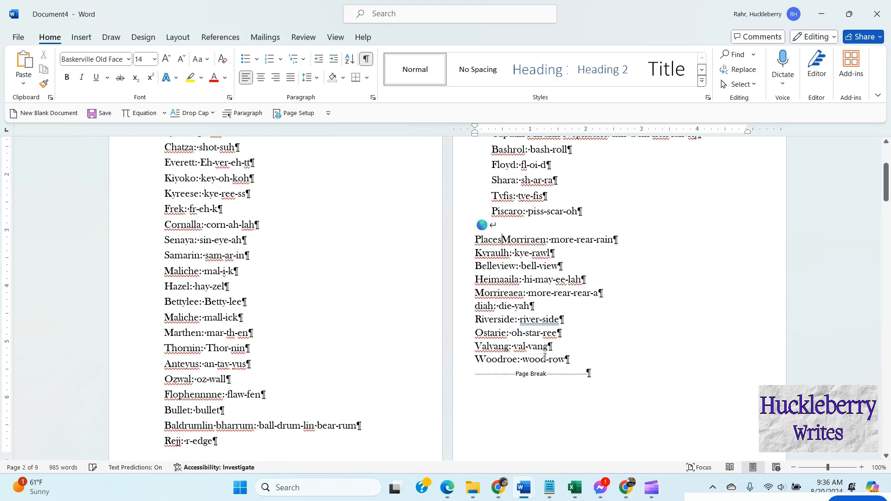
text(:)
key(Return)
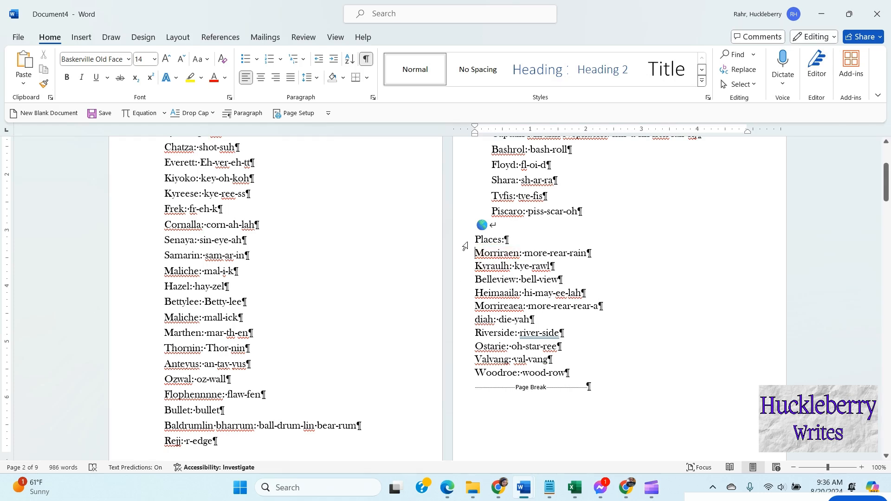
Step: Give the Places entries a 0.3" first-line indent and exactly 20 pt line spacing
drag(464, 246, 581, 288)
scroll(556, 289, down, 2)
click(246, 113)
click(518, 193)
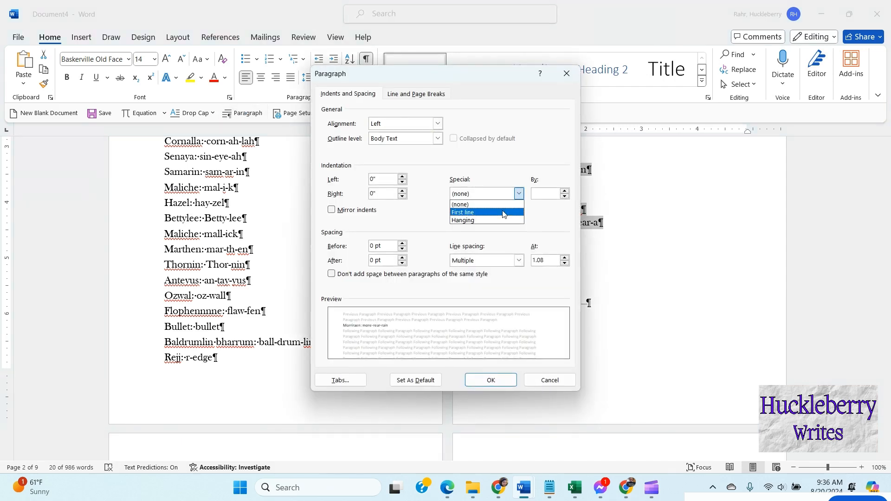
click(520, 207)
click(564, 197)
click(564, 197)
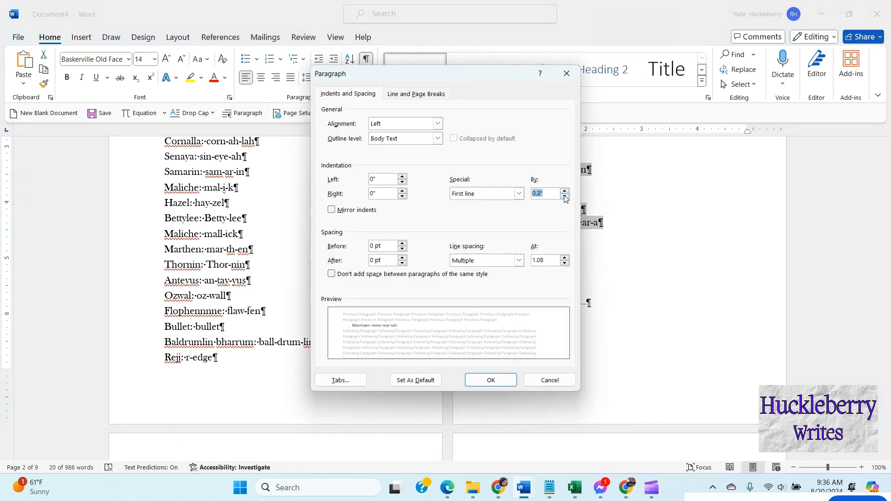
click(519, 260)
click(504, 303)
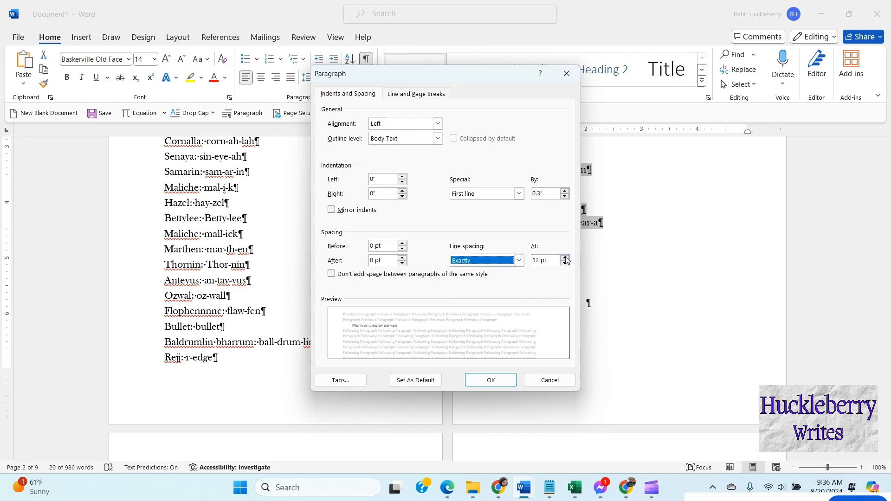
click(564, 257)
click(564, 258)
click(565, 257)
click(565, 257)
click(565, 257)
click(564, 257)
click(565, 257)
click(565, 257)
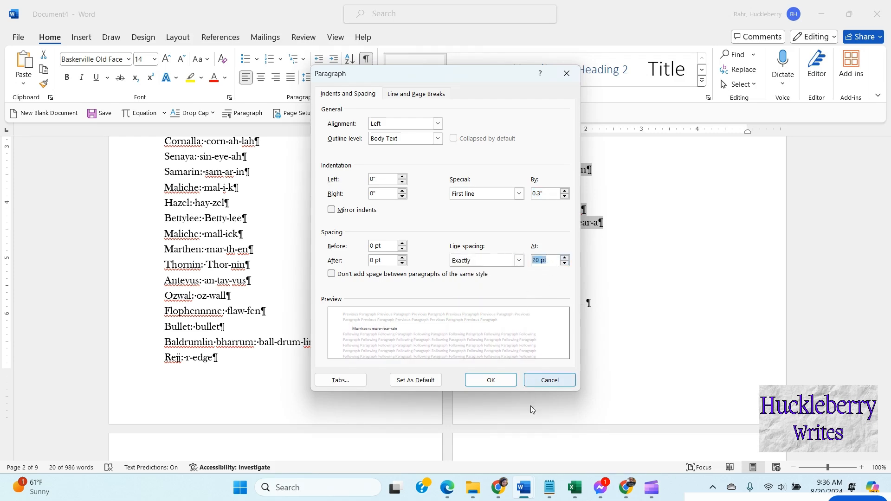
click(490, 380)
Step: Bold the Places: heading
click(669, 314)
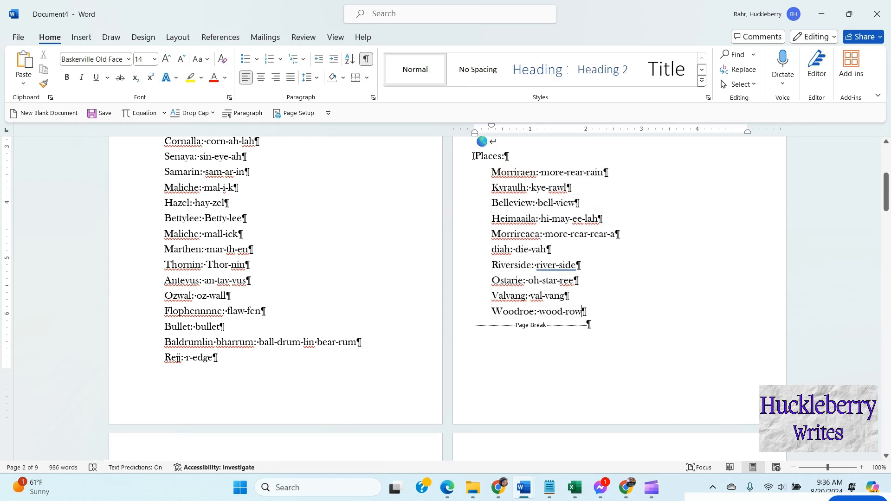
drag(473, 156, 507, 160)
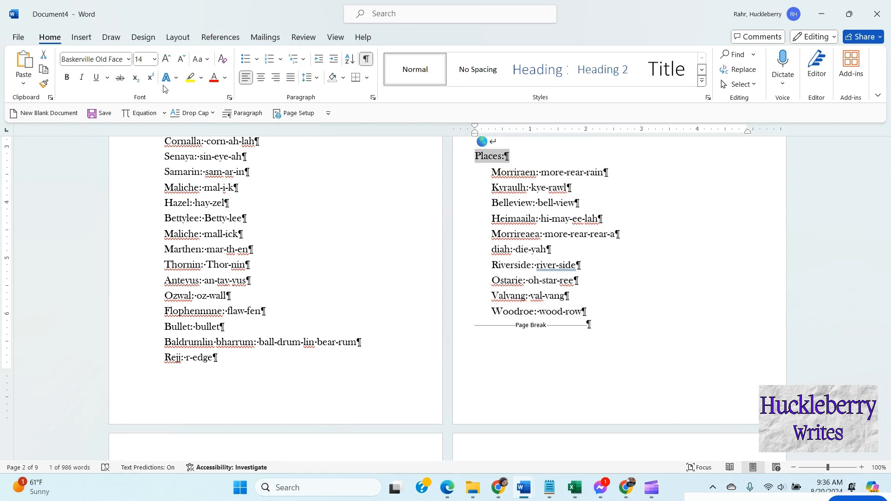
click(67, 77)
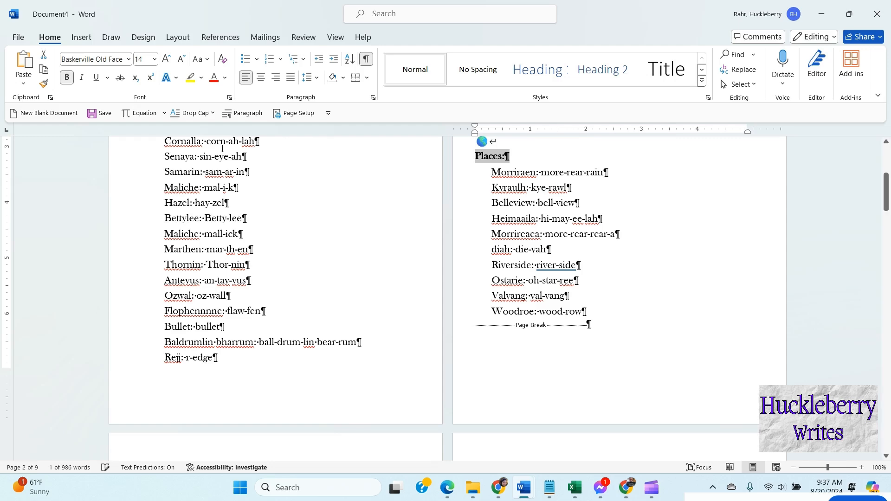
Step: Center the Acknowledgements heading on its page
click(641, 263)
scroll(722, 280, up, 5)
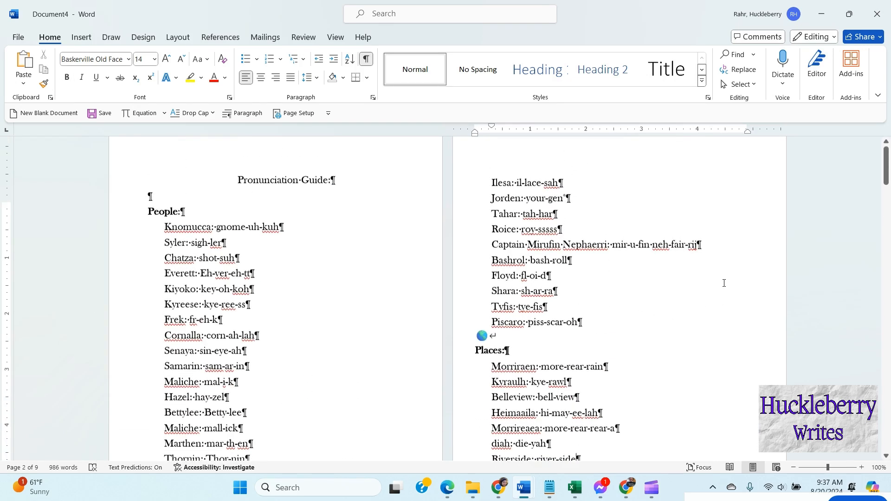
scroll(723, 284, down, 2)
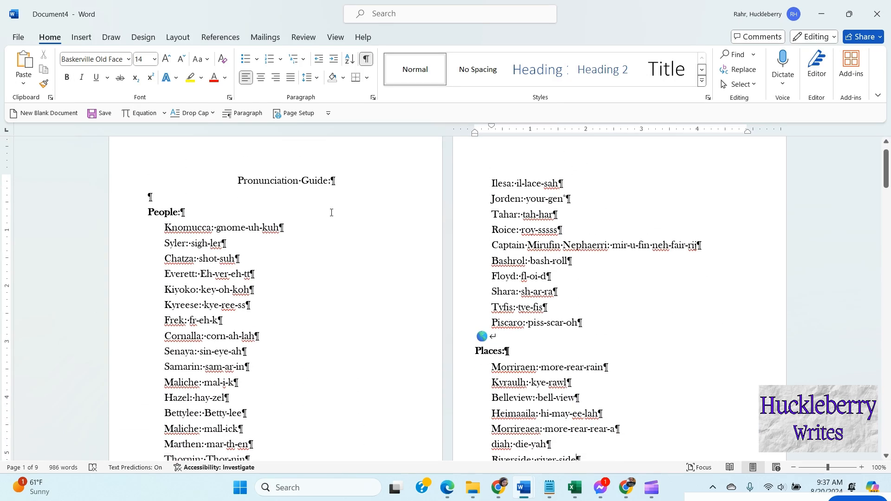
scroll(693, 308, down, 10)
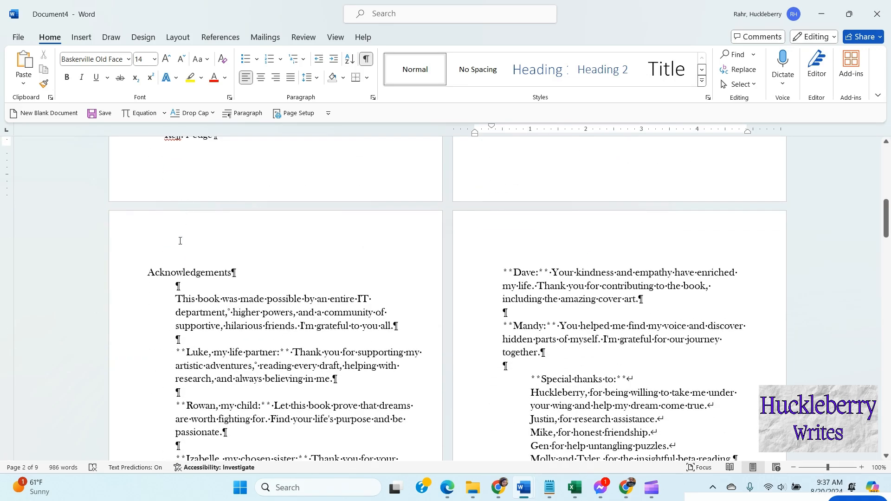
click(183, 245)
drag(146, 273, 237, 273)
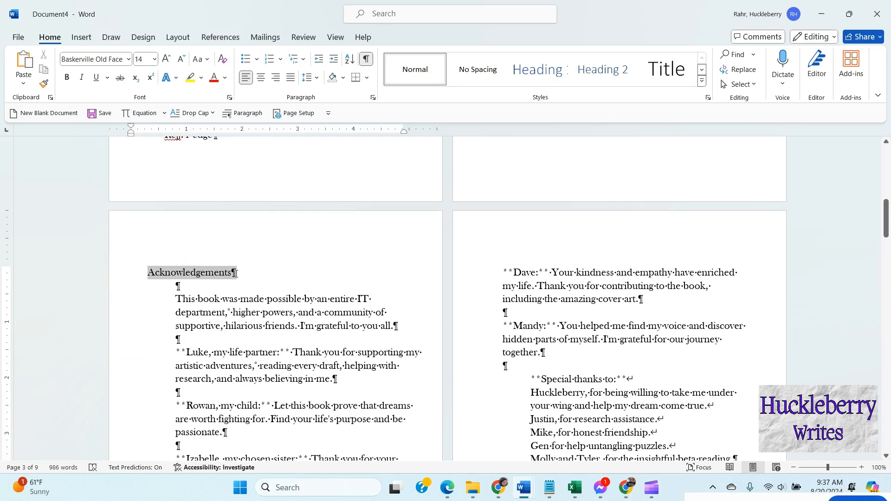
click(262, 78)
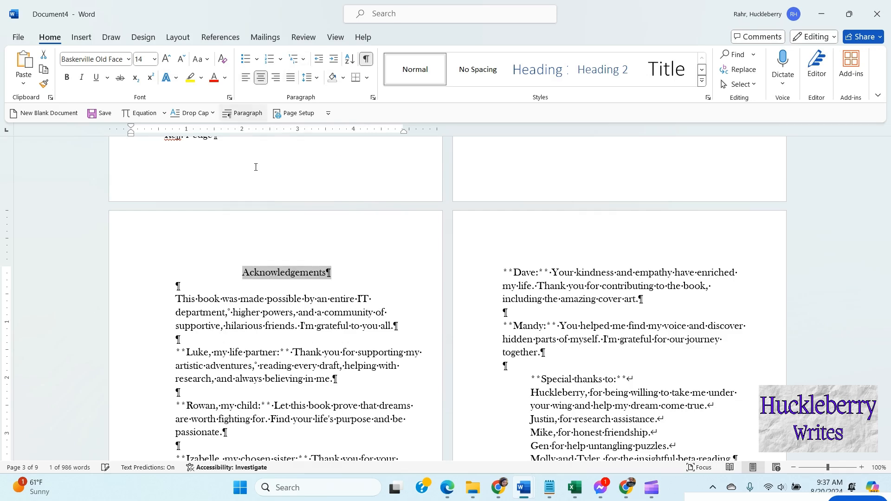
scroll(206, 254, down, 3)
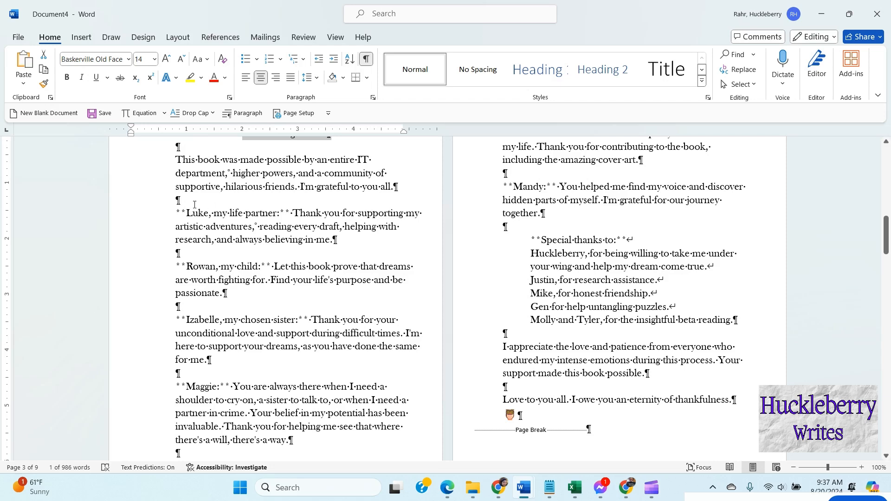
drag(186, 212, 178, 215)
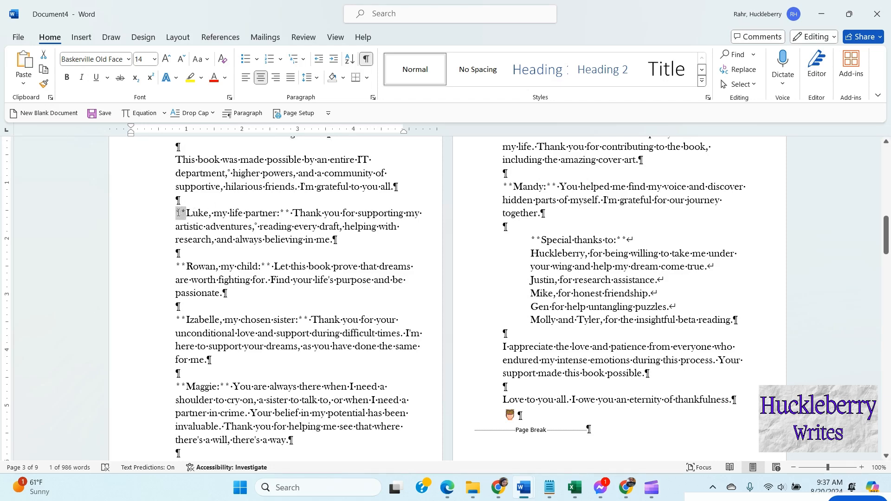
drag(291, 216, 279, 215)
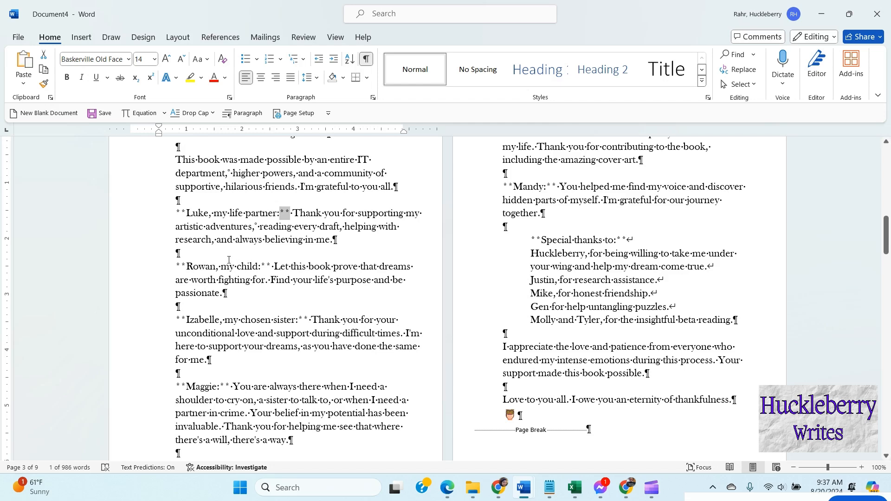
drag(185, 213, 176, 214)
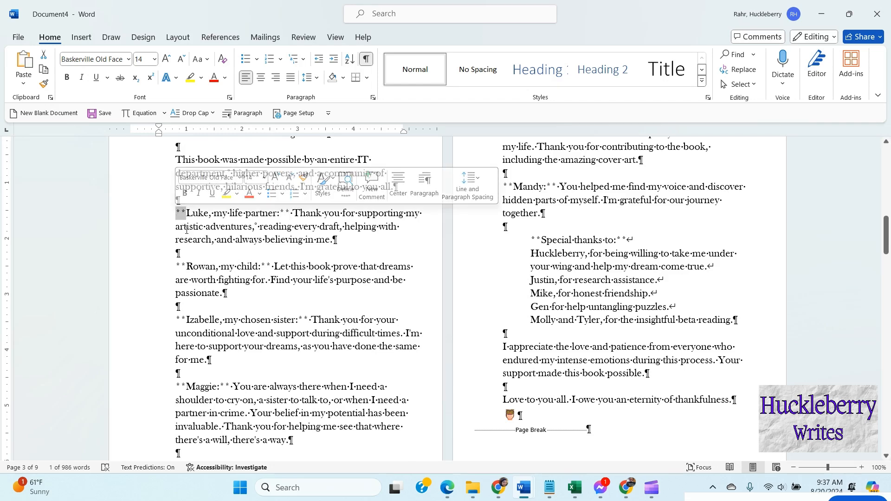
scroll(231, 305, down, 2)
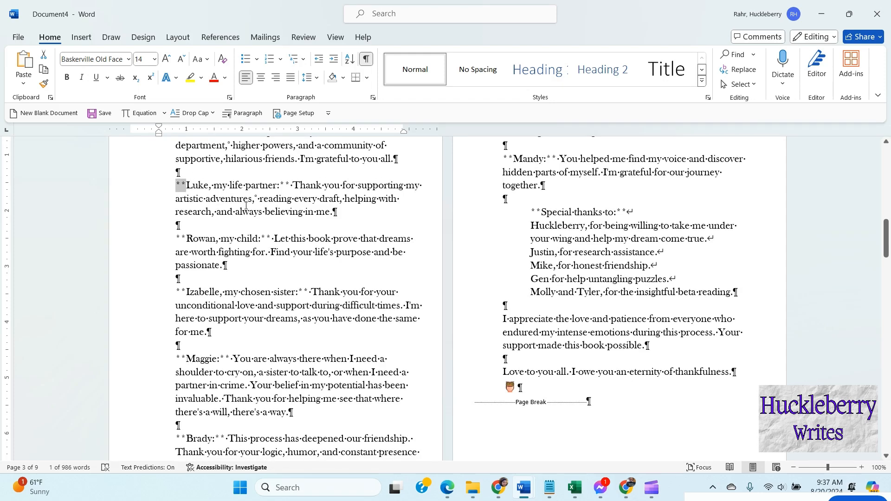
scroll(204, 214, up, 5)
click(180, 272)
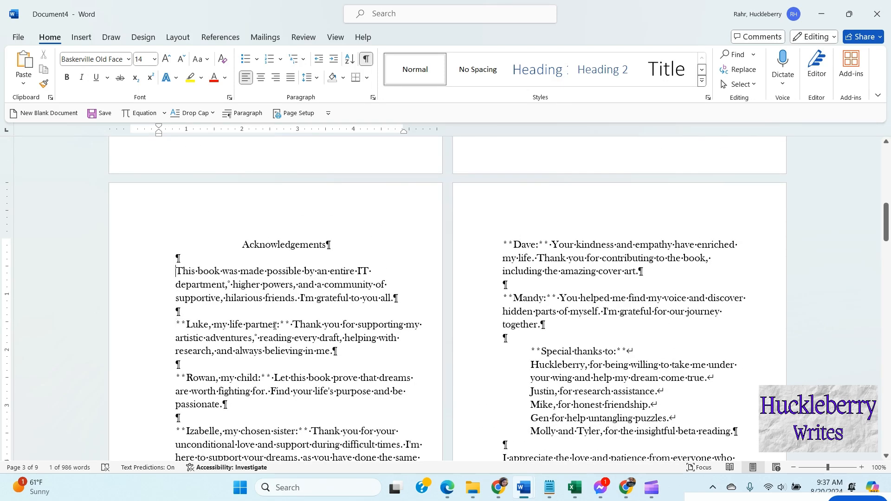
click(739, 69)
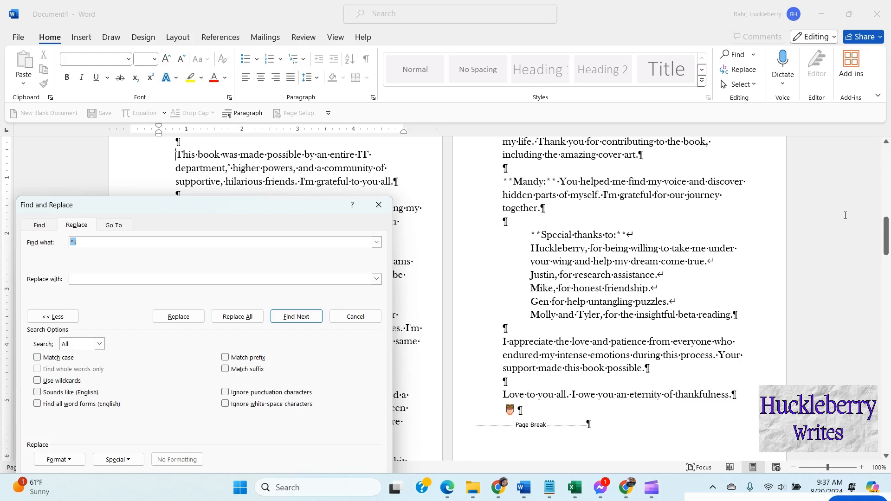
click(379, 205)
Step: Select the acknowledgements text and use Replace All to delete every asterisk, extending the search to the rest of the document
scroll(206, 207, up, 3)
drag(242, 212, 738, 367)
scroll(423, 267, down, 4)
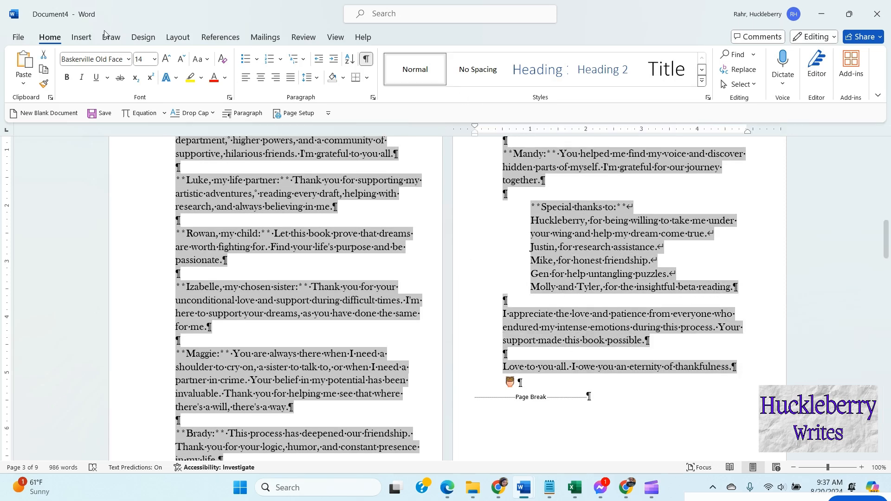
click(738, 69)
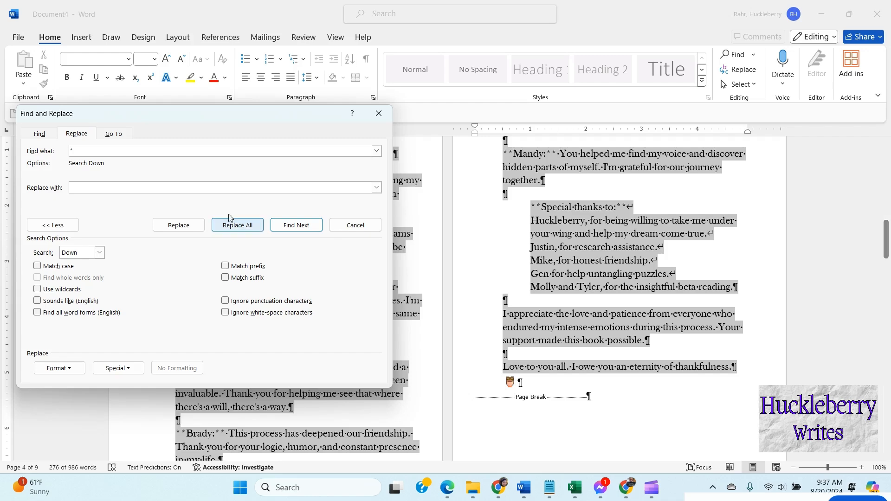
click(239, 226)
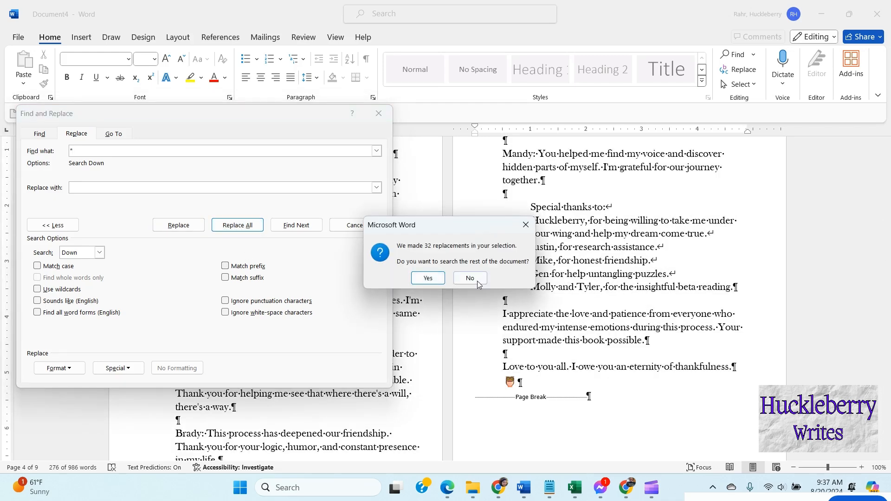
click(427, 279)
click(379, 113)
Step: Bold the name and relationship label that opens each acknowledgement paragraph
scroll(280, 291, up, 1)
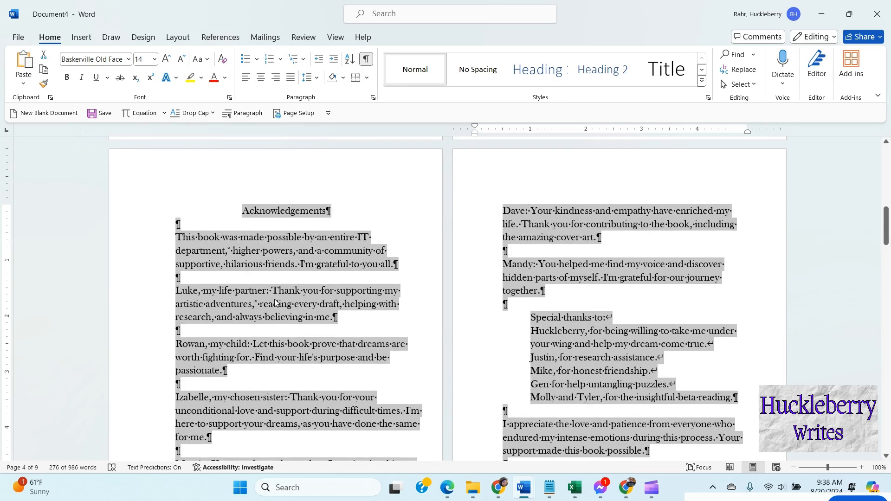
click(275, 304)
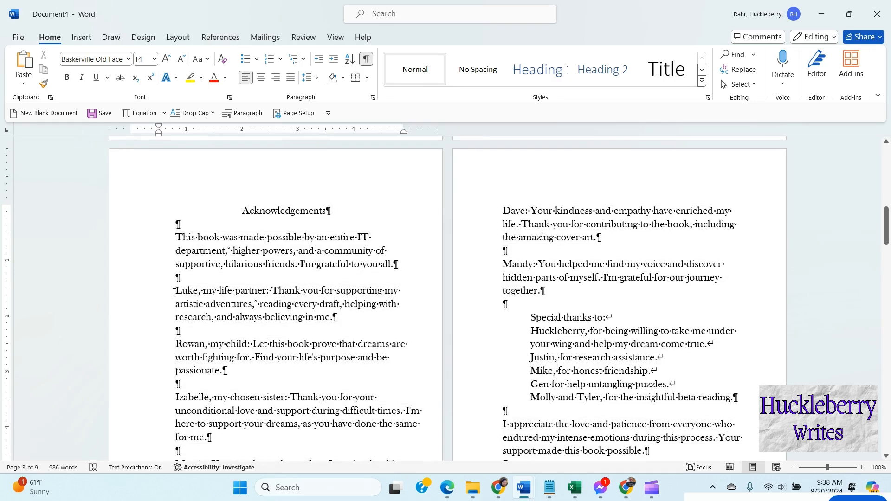
drag(184, 292, 258, 291)
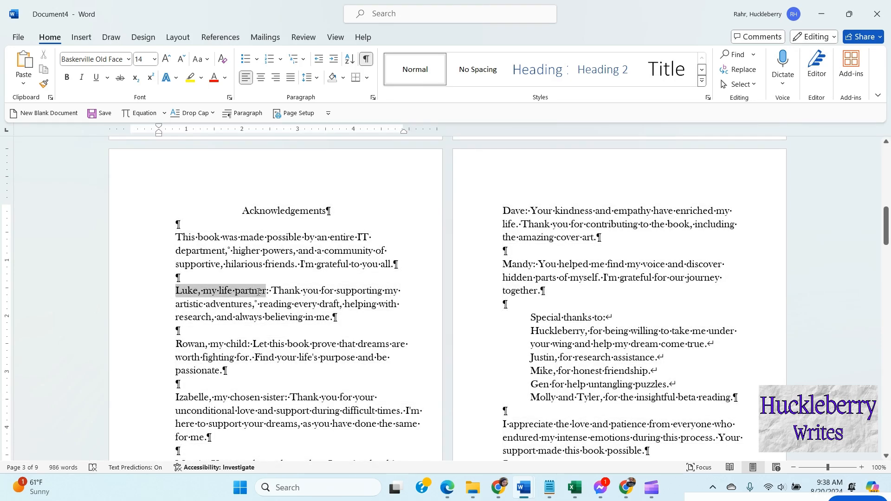
key(ctrl+b)
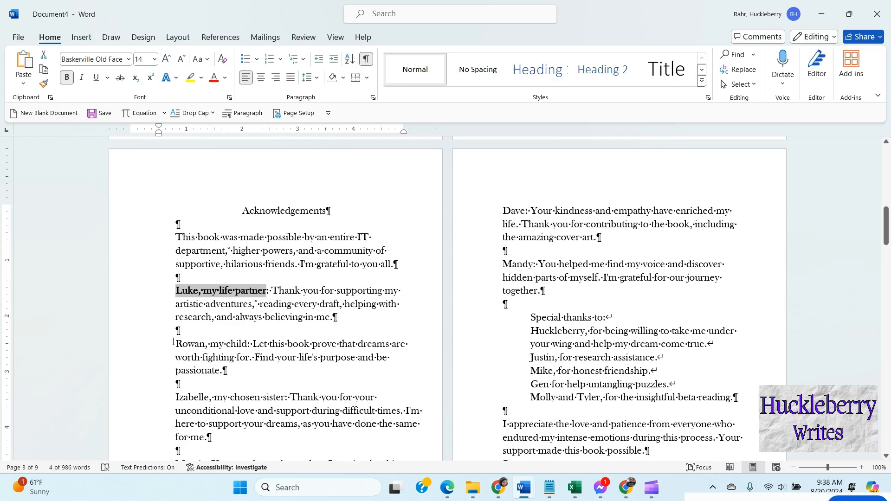
drag(177, 343, 247, 343)
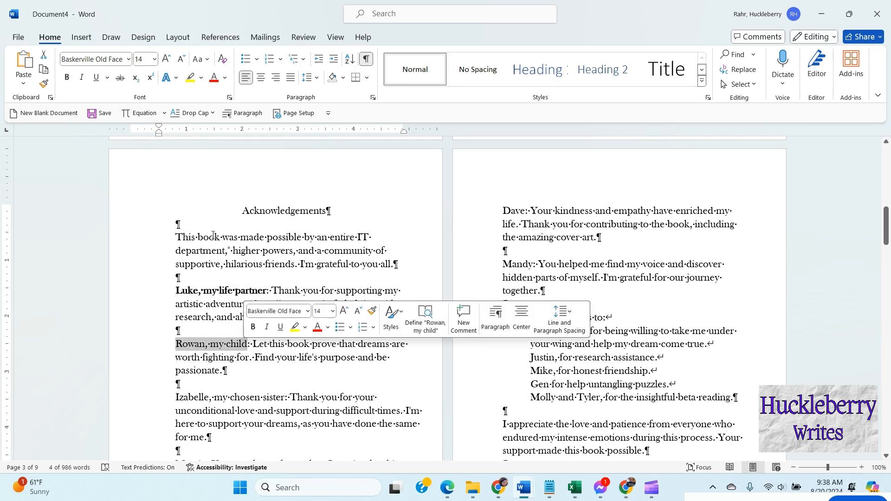
click(66, 77)
scroll(232, 325, down, 3)
drag(176, 313, 285, 314)
scroll(244, 319, down, 1)
key(ctrl+b)
scroll(243, 319, down, 2)
double_click(191, 271)
key(ctrl+b)
double_click(188, 354)
scroll(325, 301, up, 5)
double_click(523, 211)
double_click(518, 264)
key(ctrl+b)
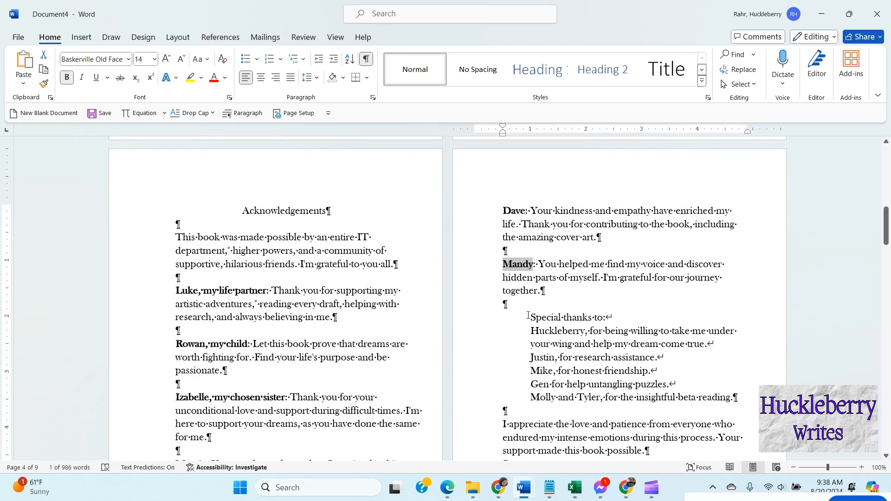
click(612, 370)
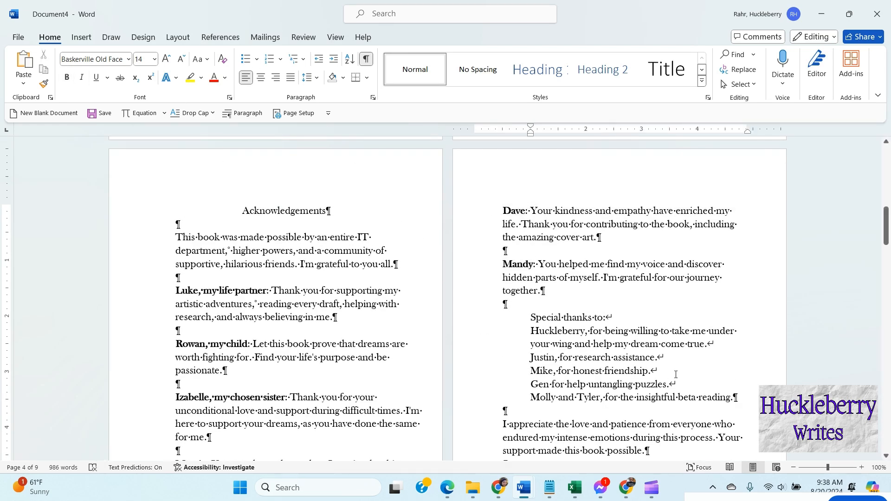
key(BackSpace)
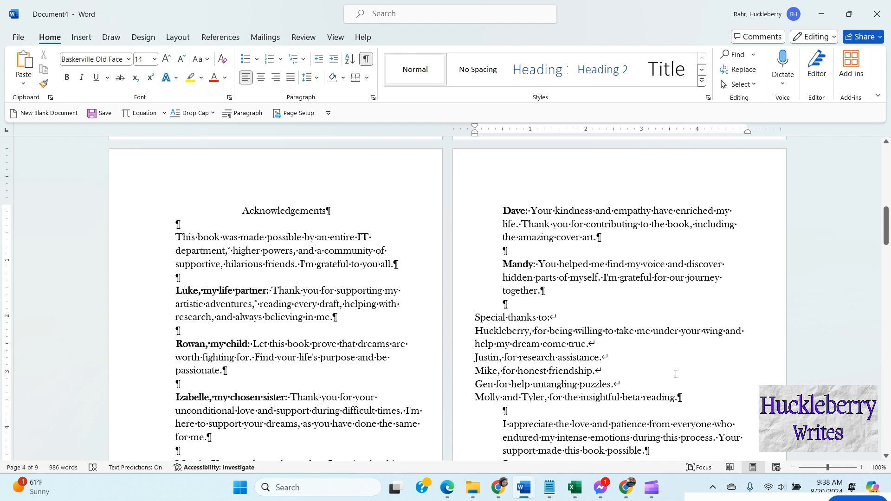
key(ctrl+z)
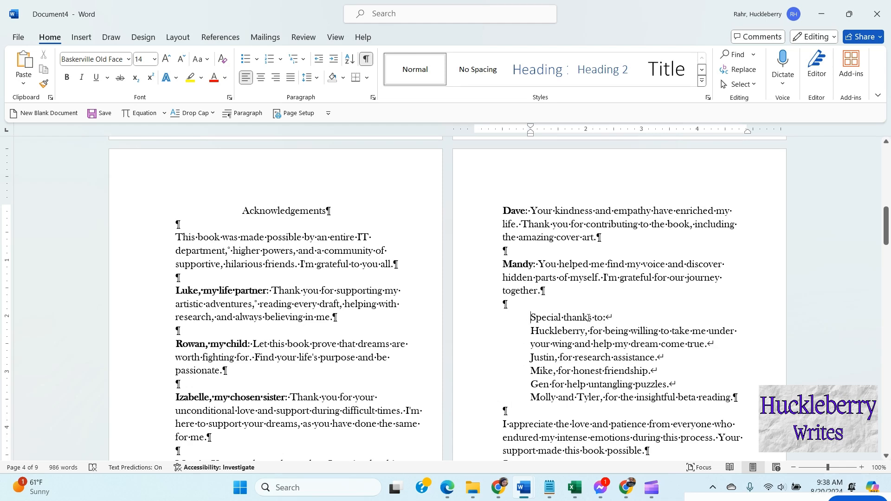
drag(532, 317, 600, 320)
key(BackSpace)
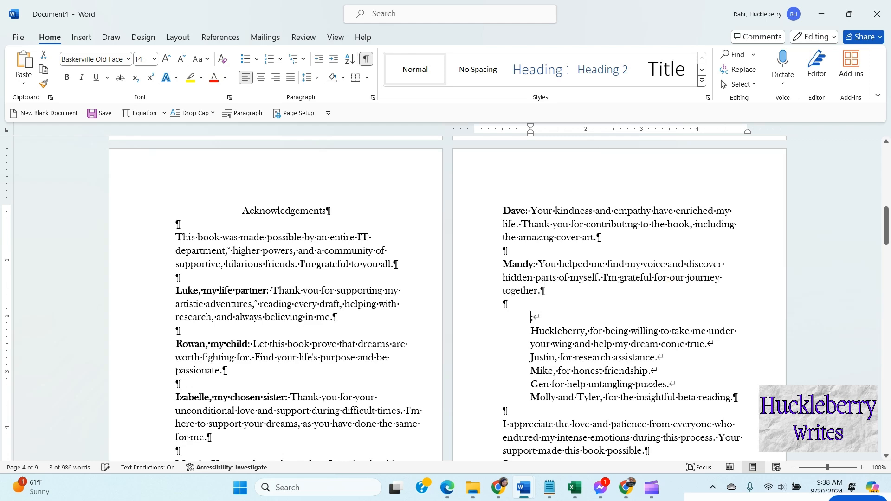
key(ctrl+z)
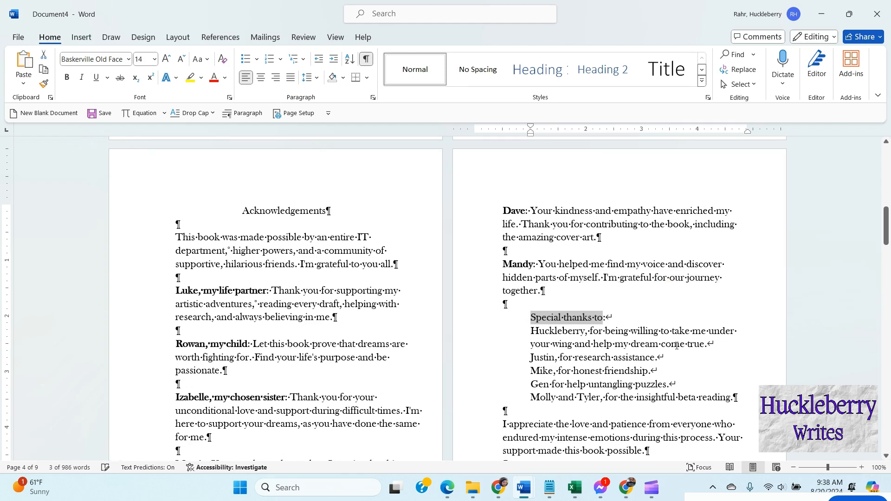
Step: Remove the special-thanks block's indent and apply a first-line indent to it through the Paragraph settings
click(531, 318)
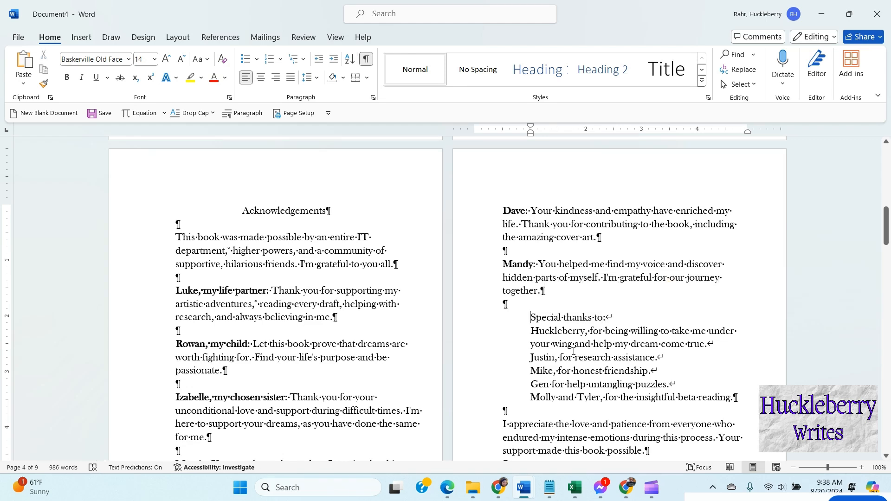
key(BackSpace)
drag(474, 318, 682, 398)
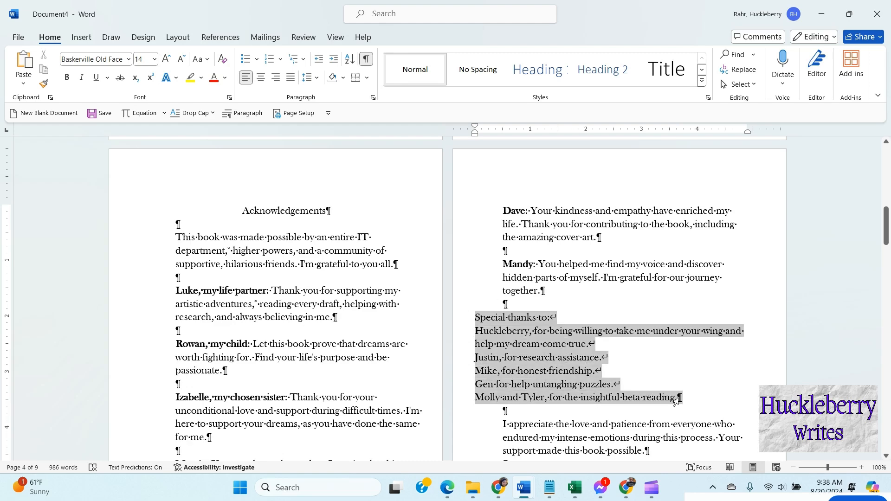
click(253, 116)
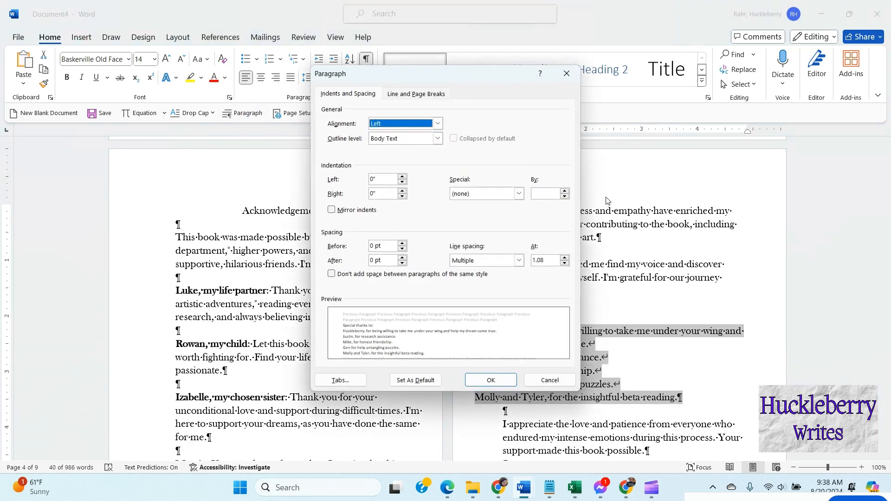
click(518, 194)
click(512, 212)
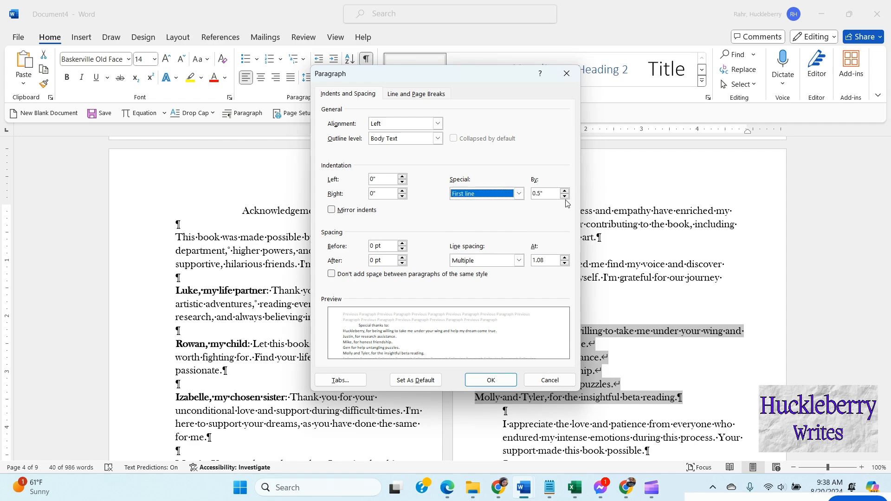
click(564, 197)
click(564, 197)
click(484, 382)
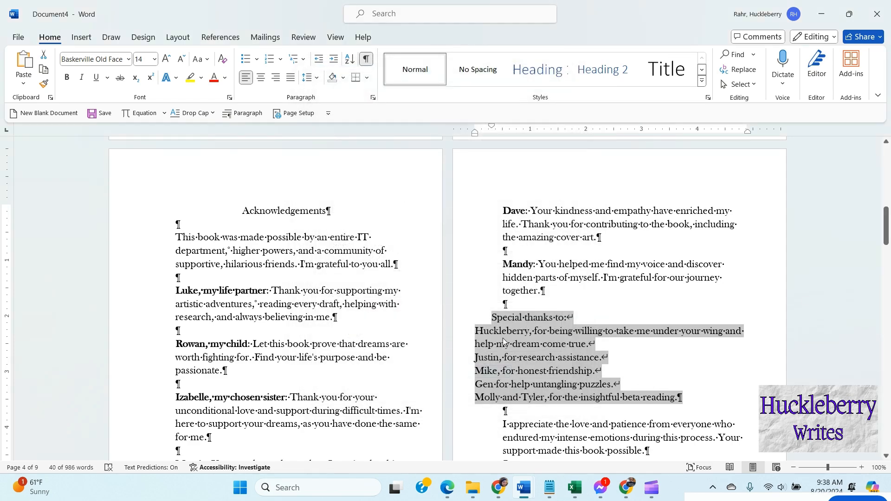
click(506, 344)
drag(474, 330, 689, 399)
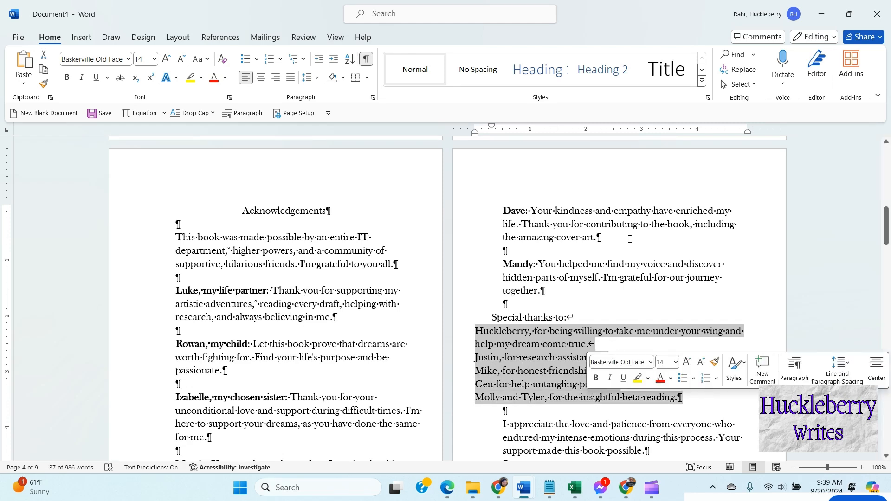
click(335, 59)
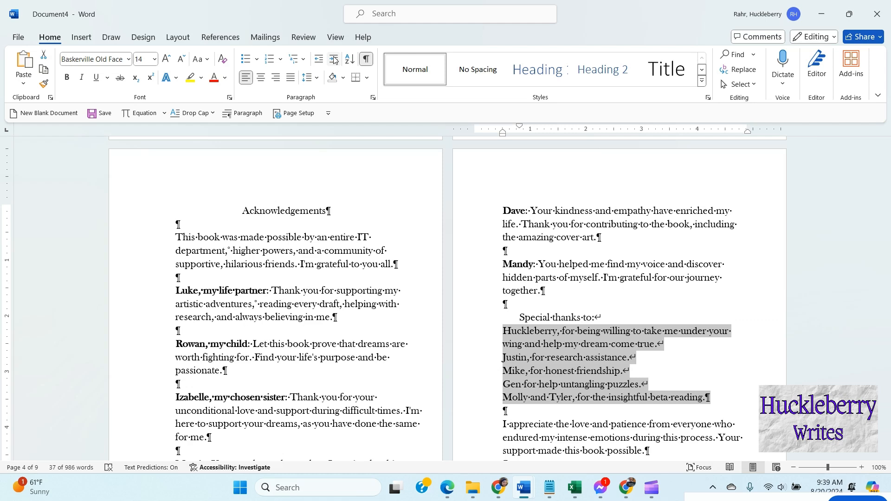
key(ctrl+z)
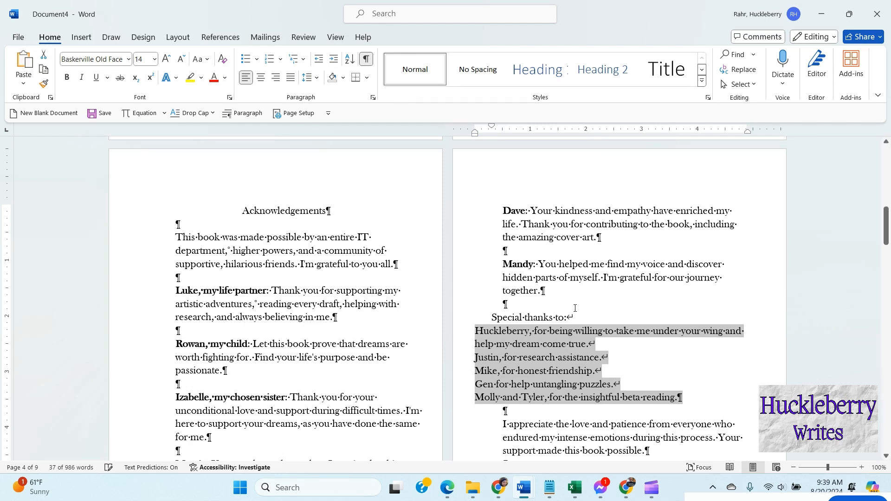
Step: Break the names list away from the 'Special thanks to:' line and increase the names list's indent
click(579, 319)
key(Return)
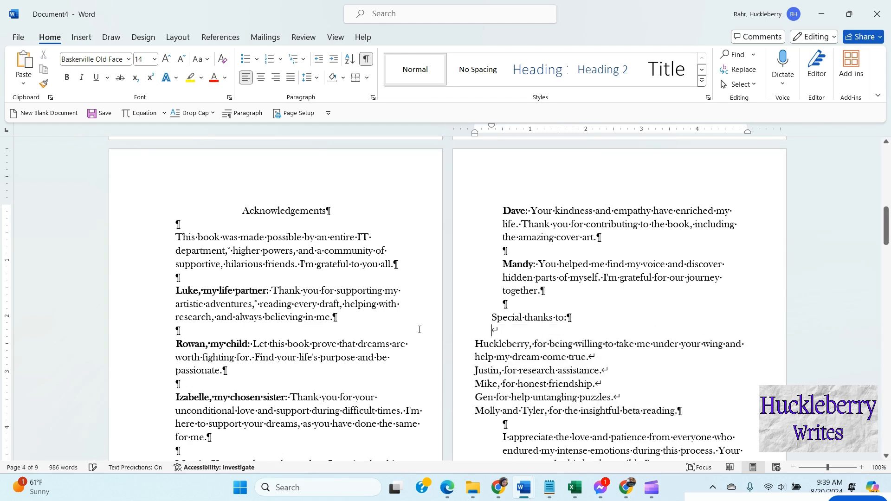
drag(473, 343, 508, 425)
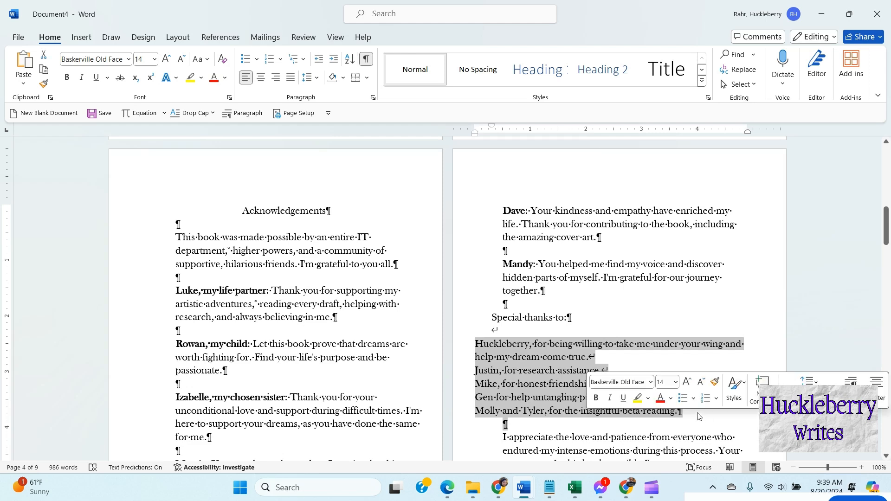
click(333, 59)
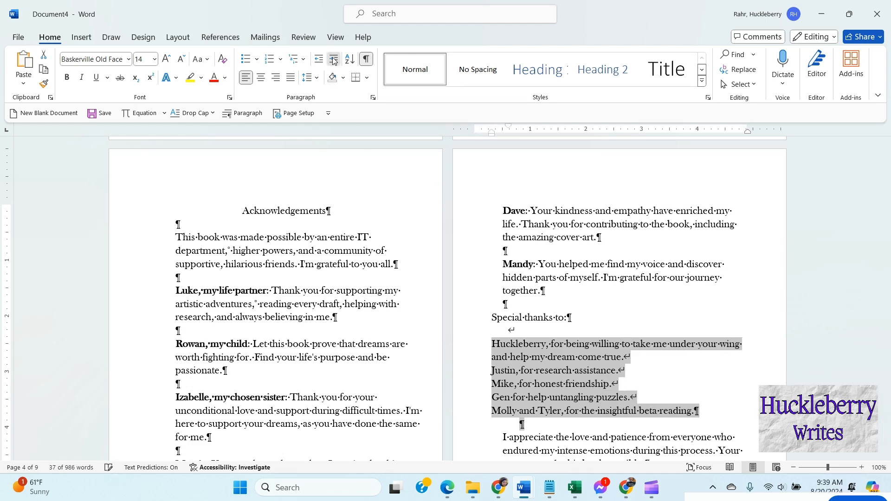
click(564, 335)
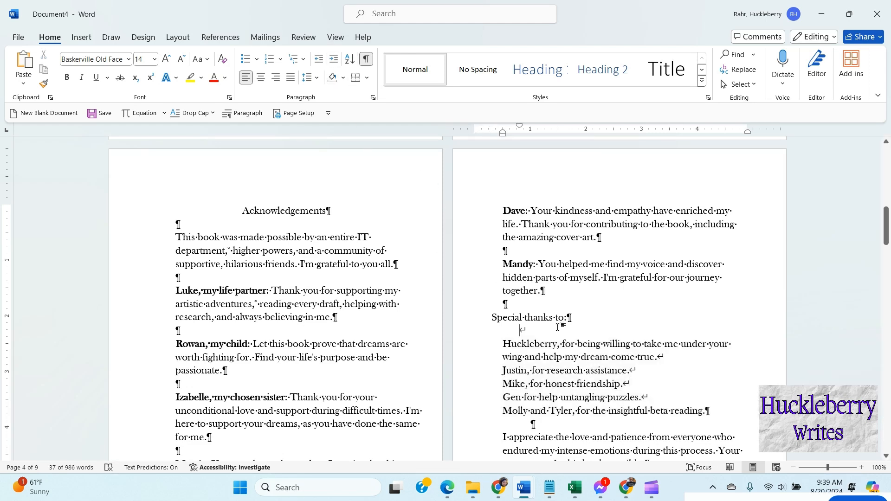
Step: Bold the name that opens each line of the special-thanks list
double_click(539, 345)
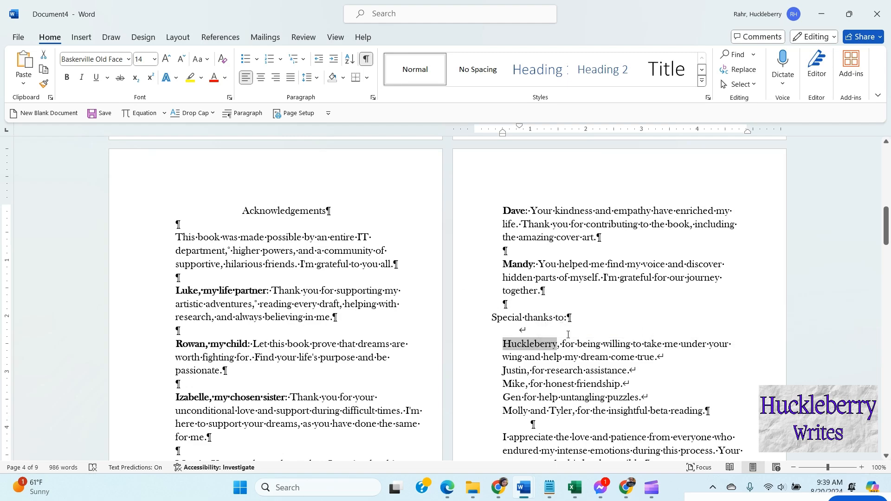
key(ctrl+b)
double_click(515, 371)
key(ctrl+b)
double_click(513, 384)
key(ctrl+b)
double_click(512, 398)
key(ctrl+b)
drag(502, 411, 572, 411)
key(ctrl+b)
Step: Shrink the author photo in the bio and set its text wrapping to Tight
scroll(597, 343, down, 3)
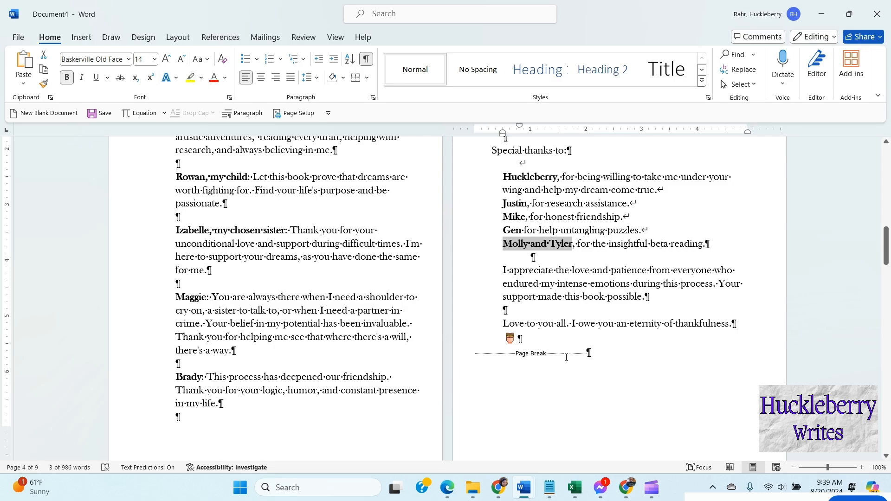
scroll(578, 346, up, 3)
scroll(569, 343, down, 7)
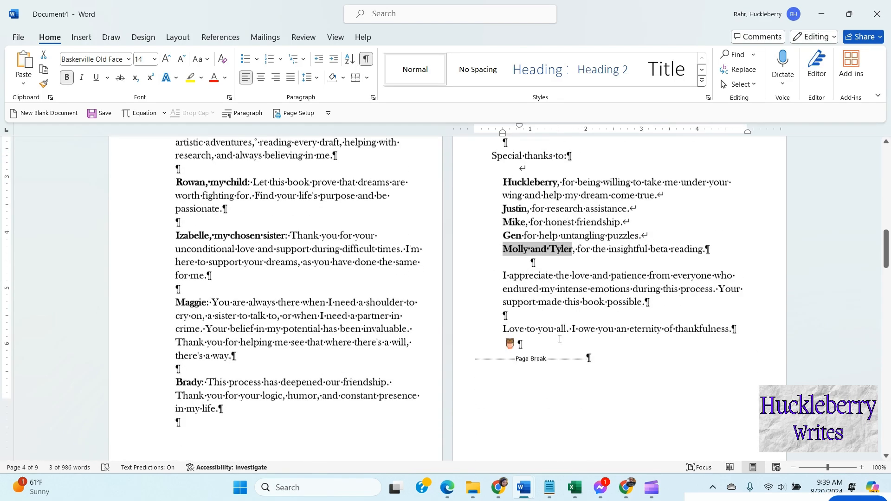
scroll(558, 339, down, 2)
scroll(495, 234, down, 2)
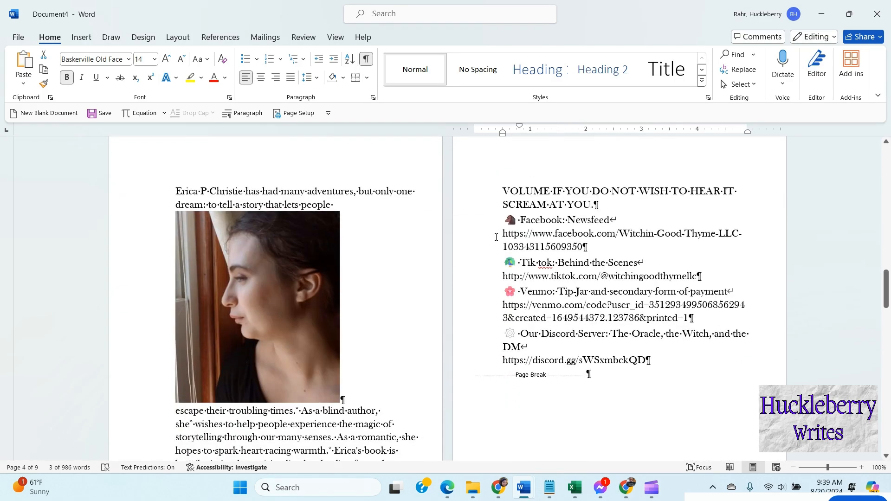
scroll(496, 239, down, 1)
scroll(495, 239, up, 1)
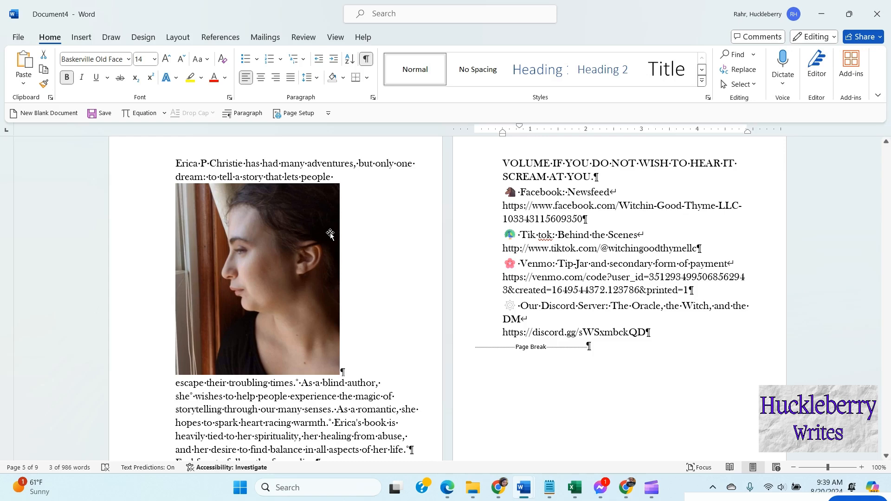
click(262, 255)
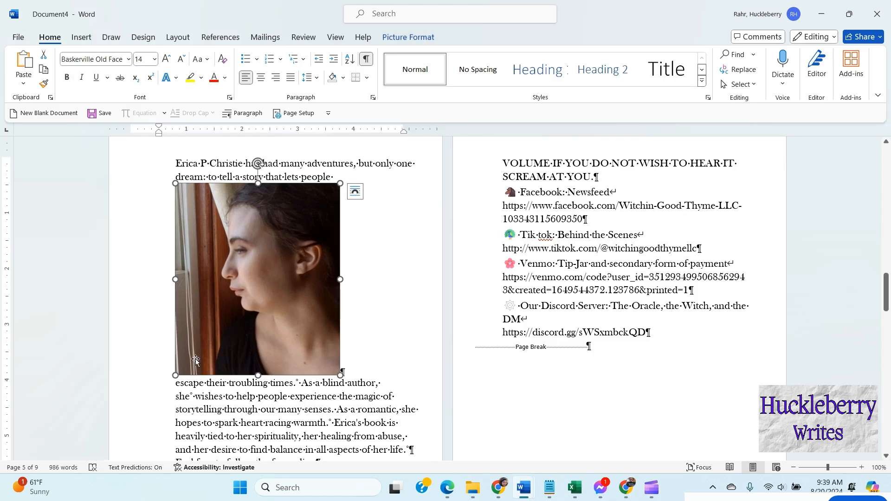
drag(175, 375, 264, 286)
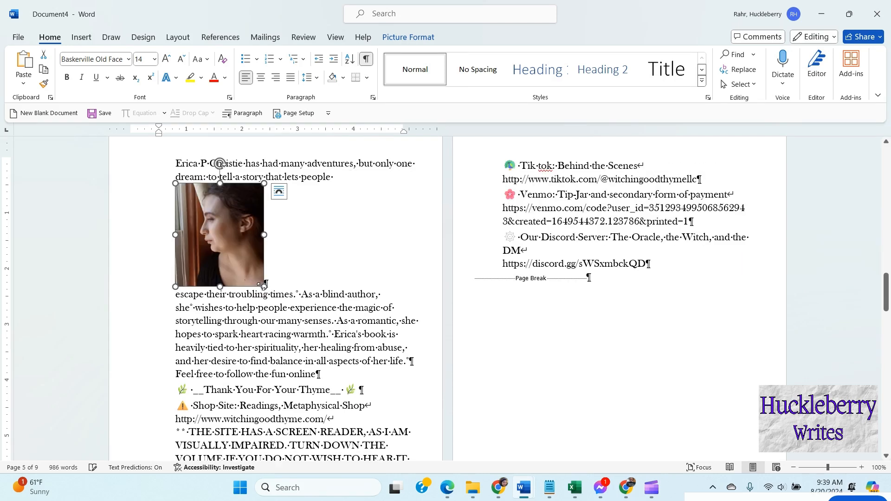
click(279, 192)
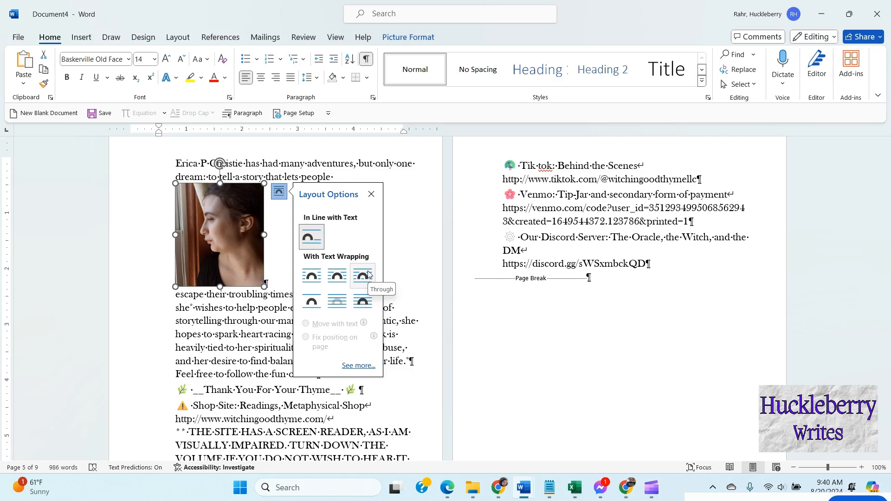
click(337, 275)
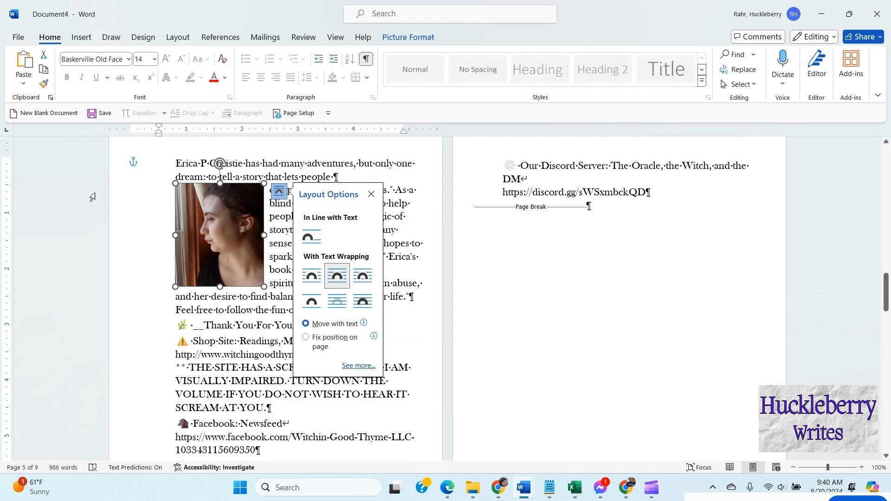
click(189, 332)
Step: Move the author photo to the right side of the bio text and enlarge it slightly
drag(218, 222, 362, 206)
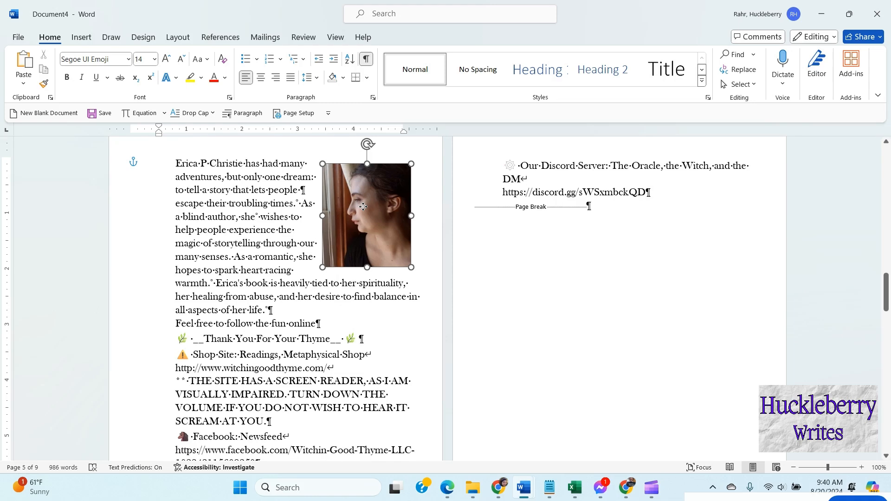
drag(322, 267, 315, 274)
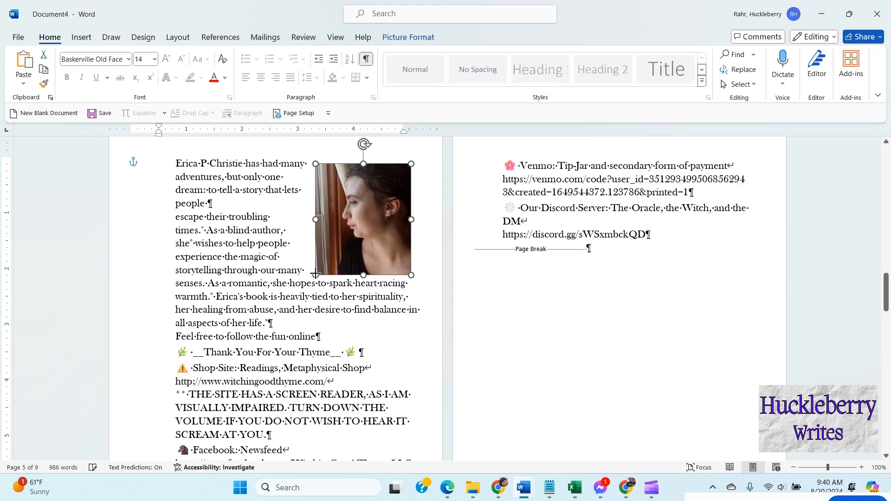
click(215, 322)
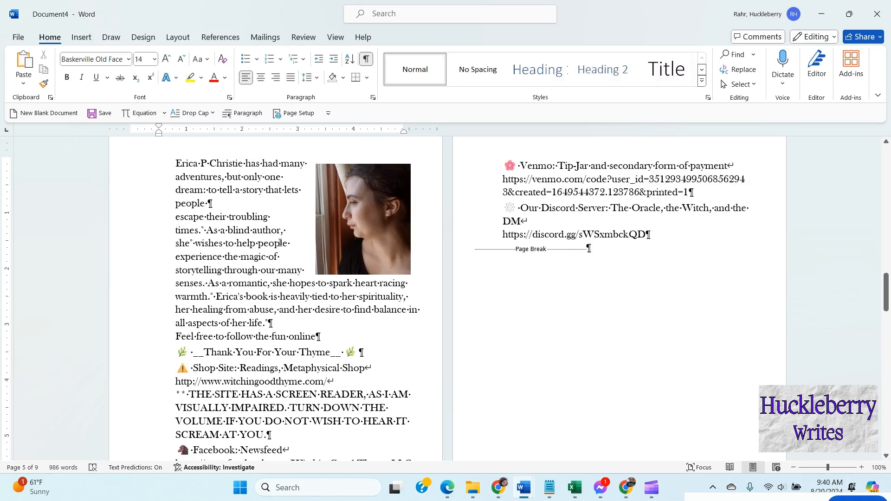
Step: Justify all the acknowledgements text across both pages
scroll(235, 276, up, 10)
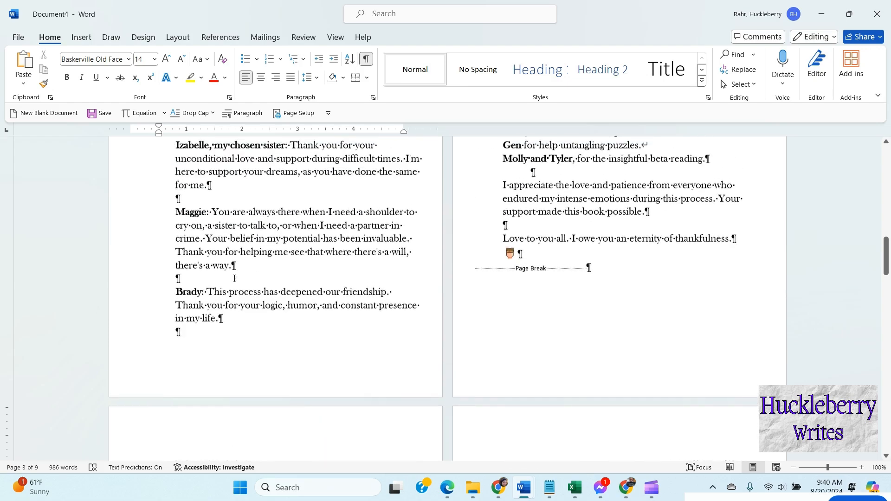
scroll(234, 278, up, 3)
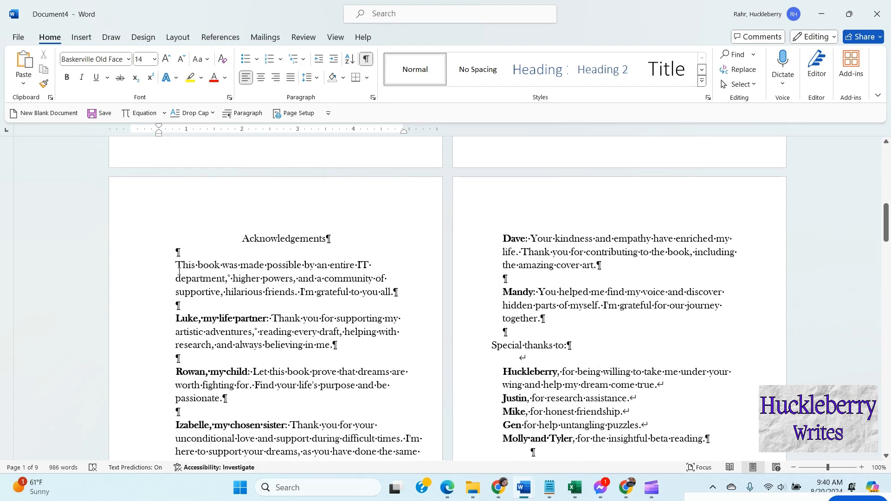
scroll(222, 320, up, 4)
scroll(222, 320, down, 6)
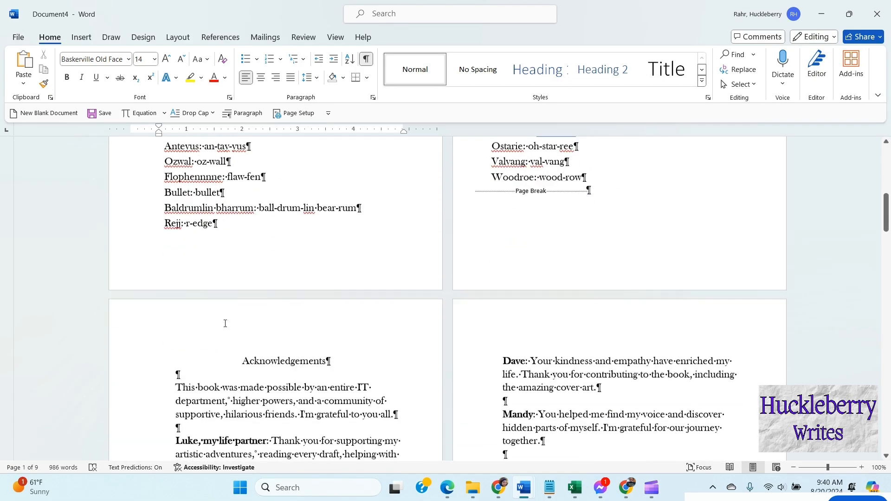
drag(176, 181, 736, 297)
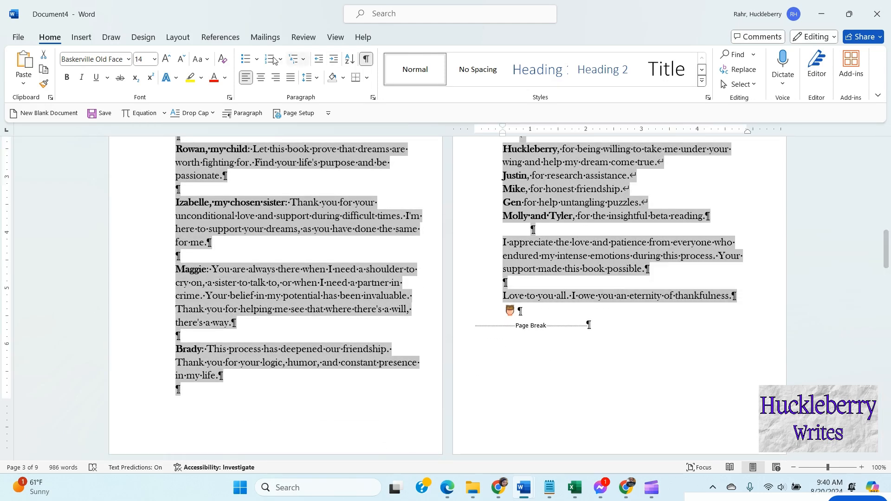
click(291, 77)
click(328, 222)
Step: Justify the author bio paragraphs that wrap around the photo
scroll(328, 222, down, 10)
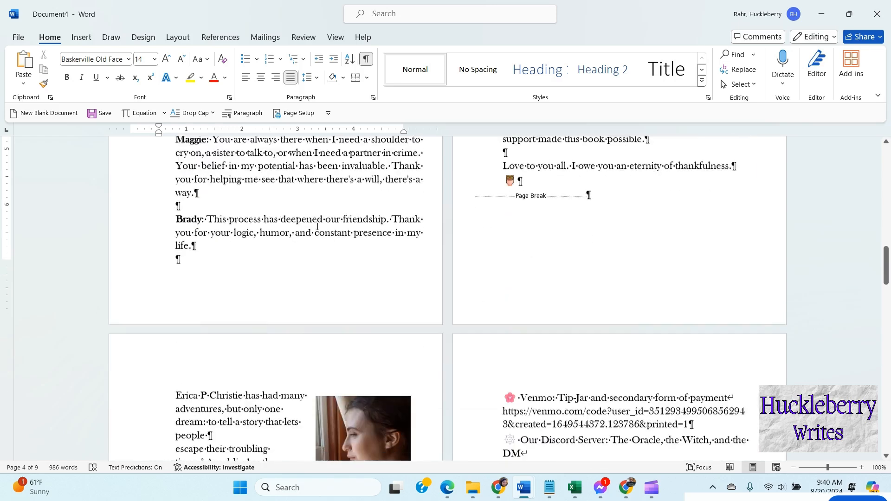
scroll(175, 155, up, 3)
drag(175, 191, 326, 355)
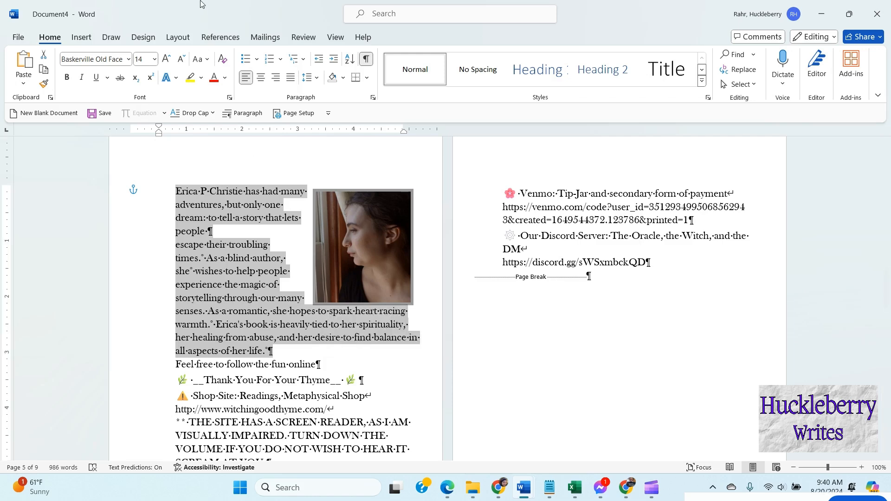
click(291, 77)
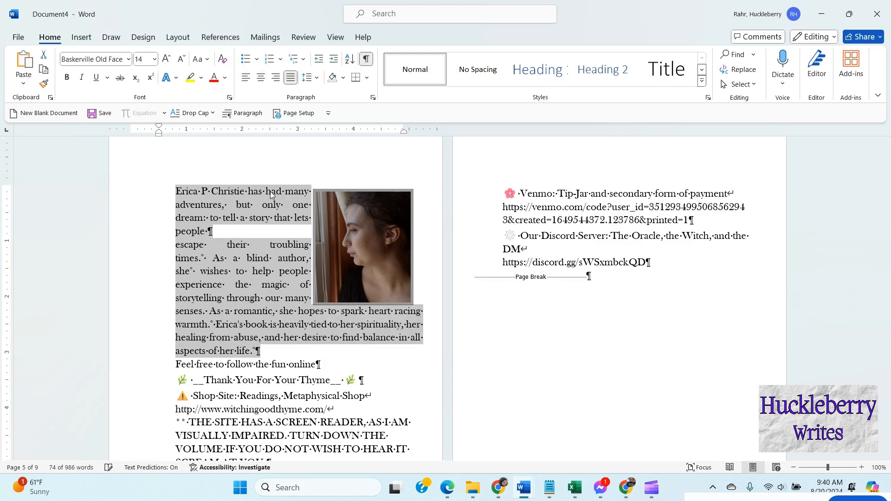
click(222, 290)
Step: Insert an empty paragraph after the 'Feel free to follow the fun online' line
scroll(222, 289, down, 4)
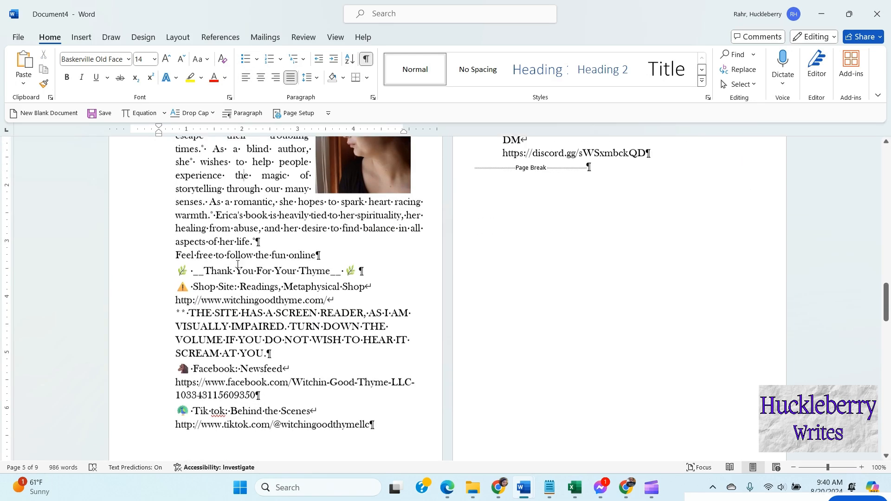
click(330, 261)
key(Return)
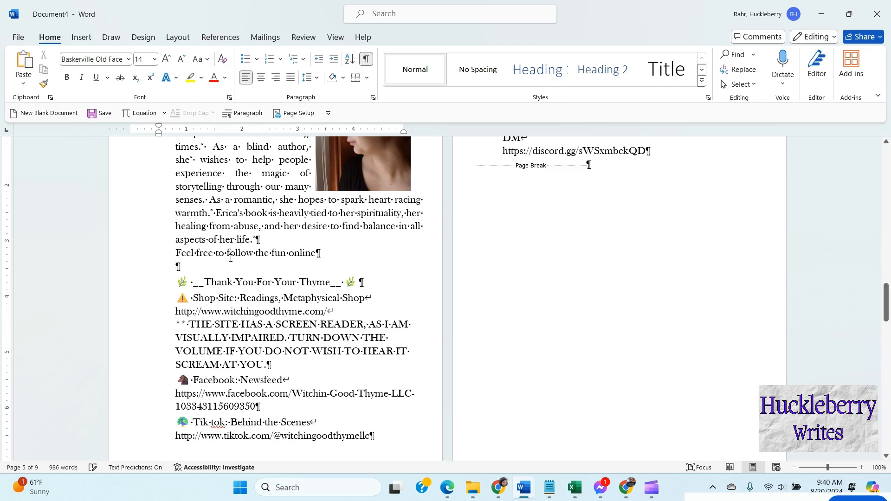
Step: Insert blank paragraphs after the screen-reader note, the Facebook link and the shop site URL in the links list
scroll(261, 271, down, 1)
scroll(260, 271, down, 2)
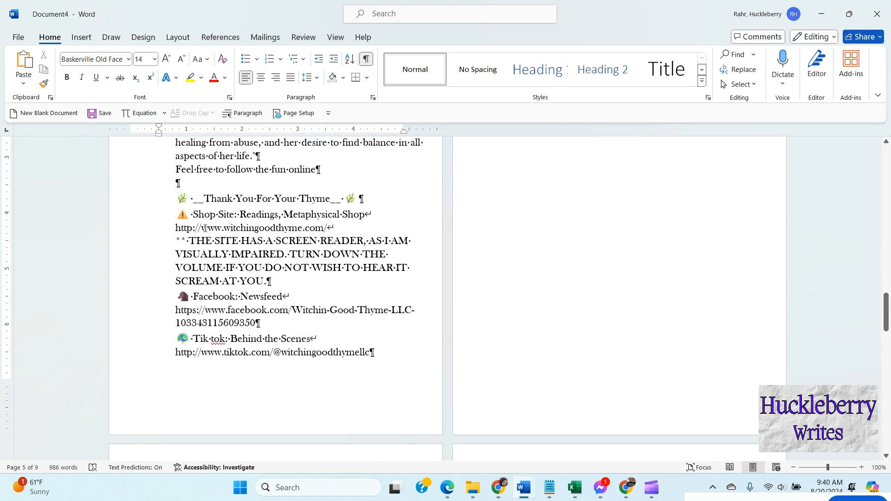
click(305, 281)
key(Return)
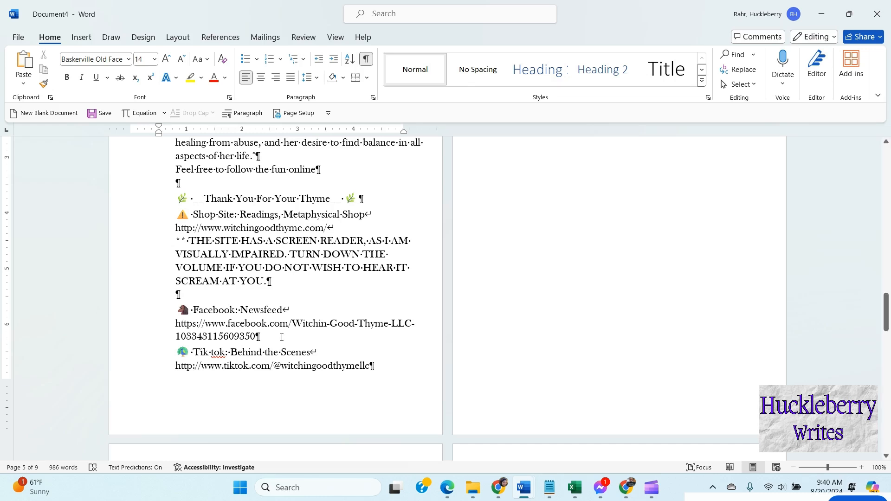
click(325, 336)
key(Return)
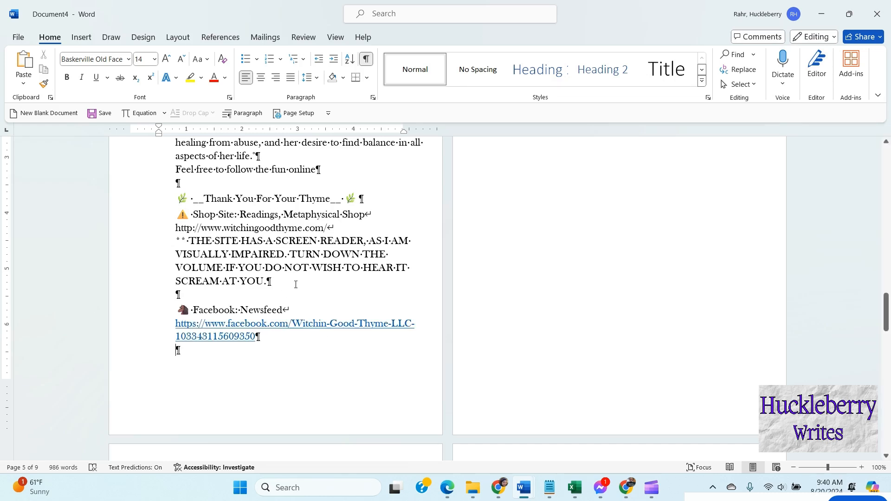
click(361, 228)
key(Return)
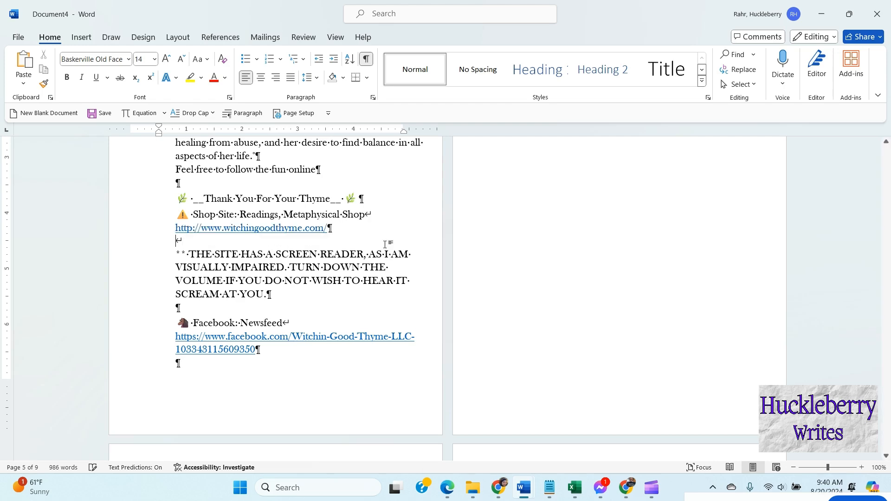
Step: Insert blank paragraphs after the TikTok and Venmo links on the facing page and finish the Discord link line
scroll(354, 243, up, 6)
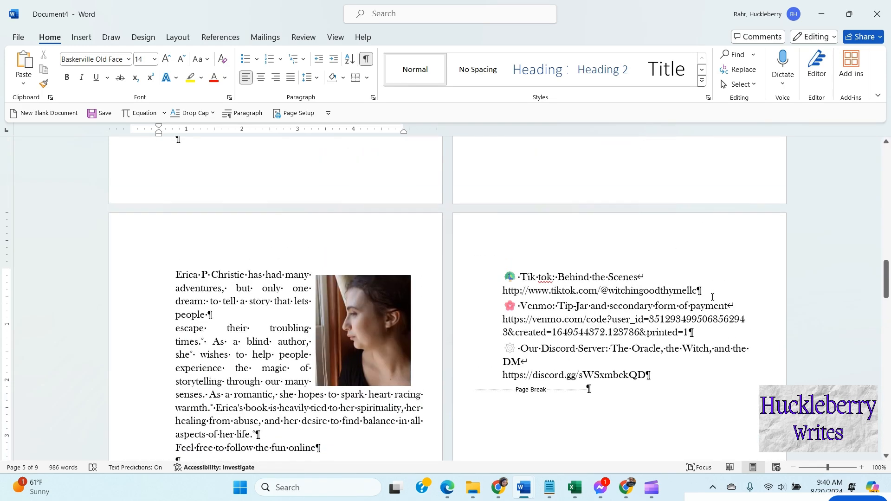
key(Return)
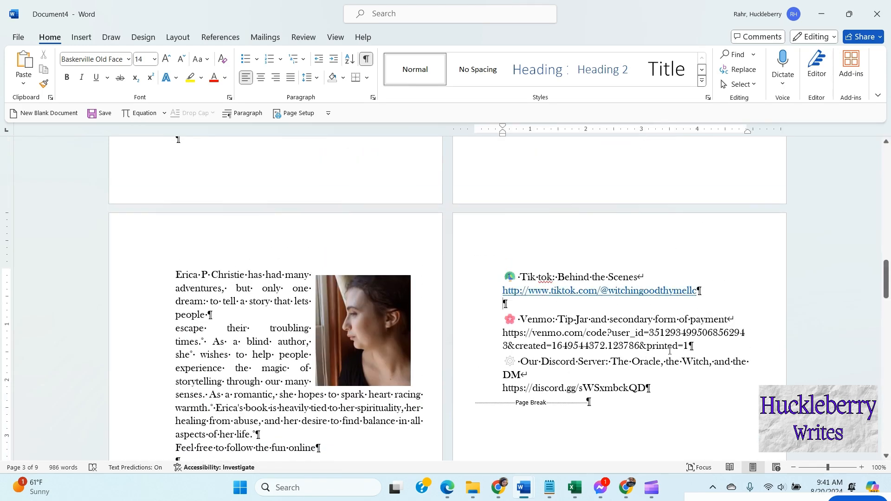
click(685, 347)
key(Return)
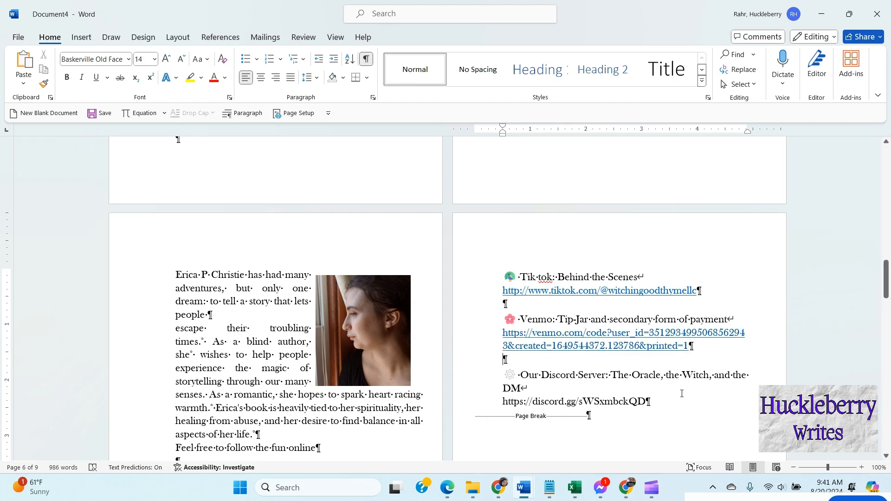
click(677, 400)
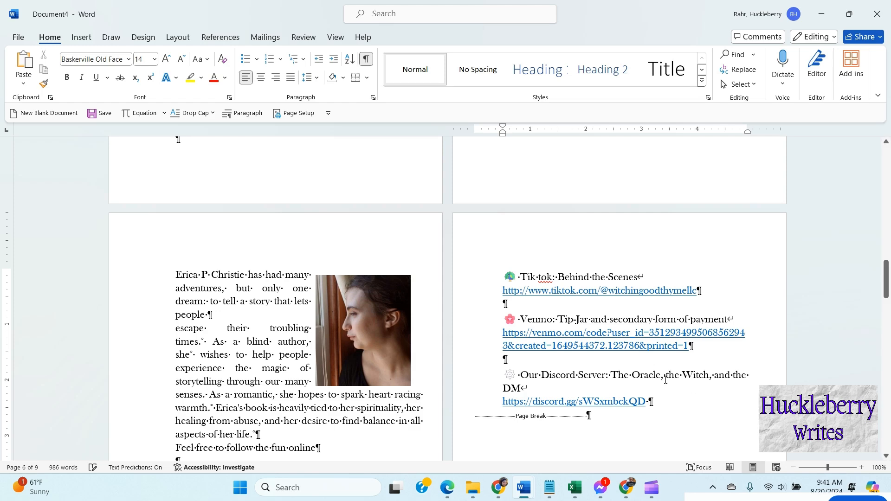
Step: Add a new first line reading "Bloopers!" at the top of the bloopers page
scroll(654, 325, down, 5)
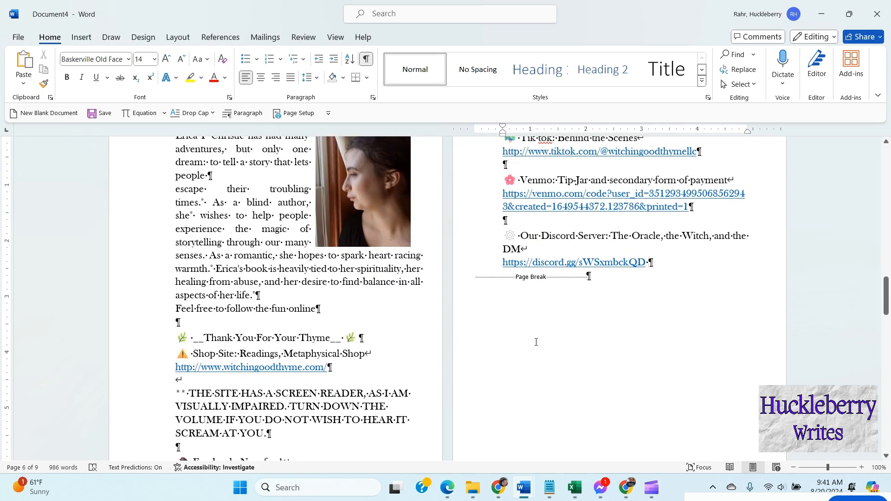
scroll(536, 346, down, 4)
scroll(540, 350, up, 7)
scroll(547, 353, down, 2)
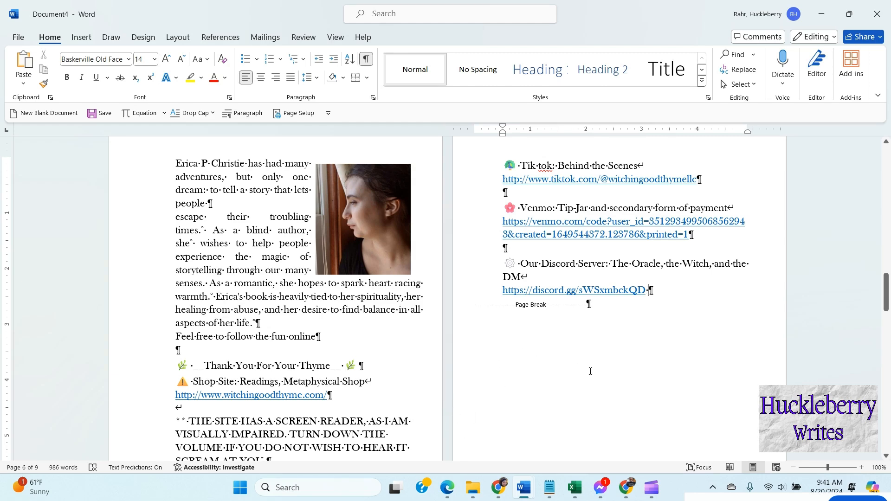
scroll(522, 338, down, 4)
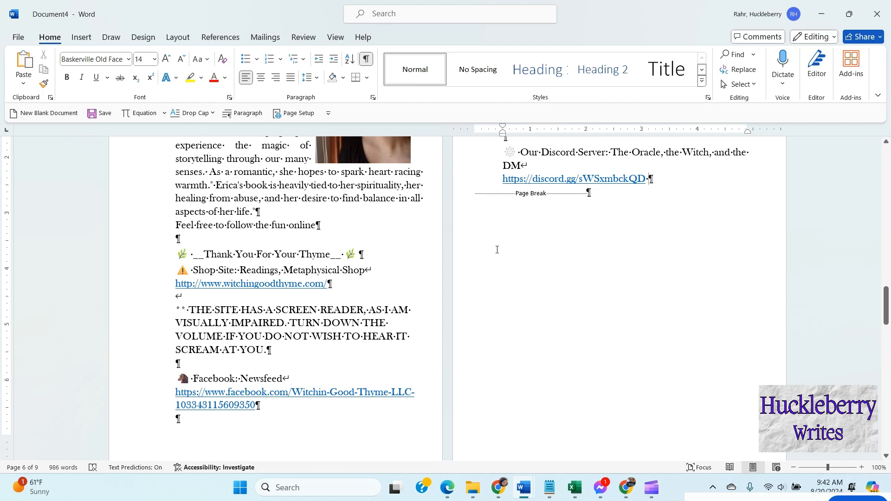
scroll(505, 252, down, 15)
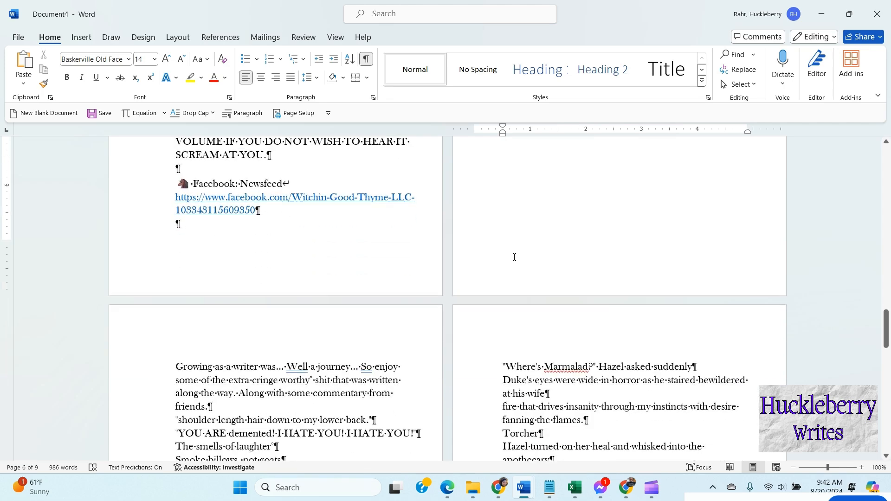
scroll(514, 257, up, 1)
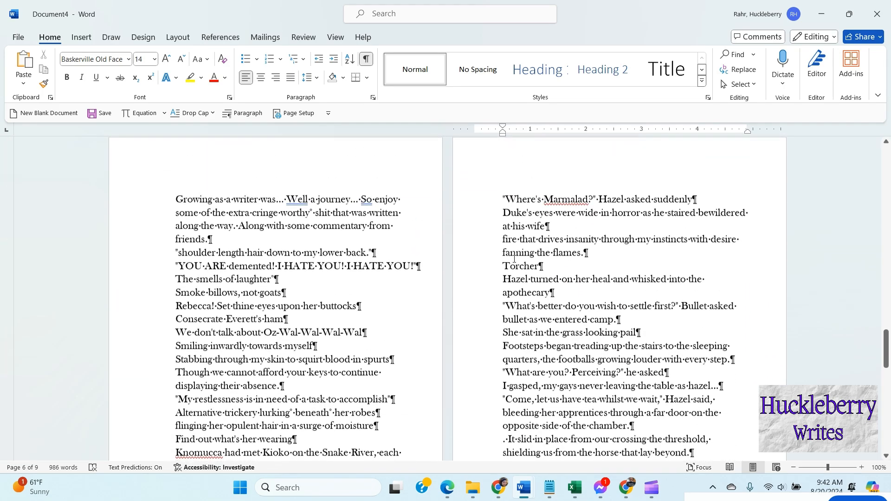
click(207, 201)
key(Home)
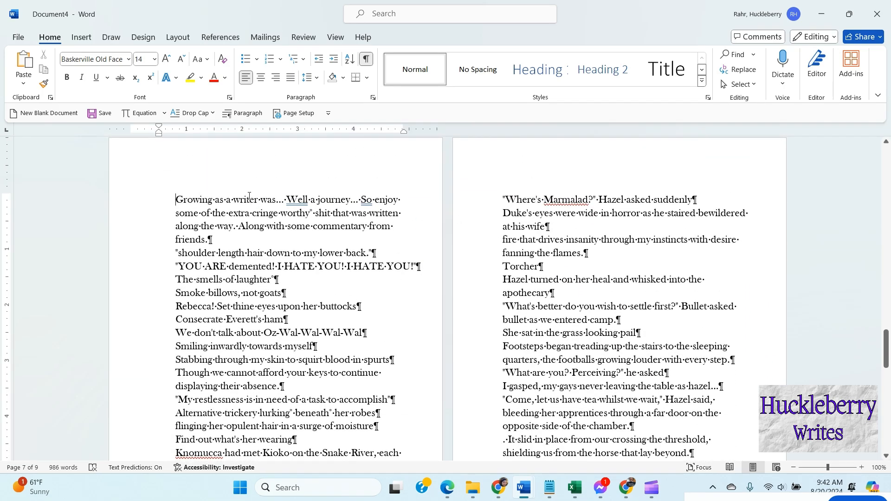
key(Return)
click(210, 198)
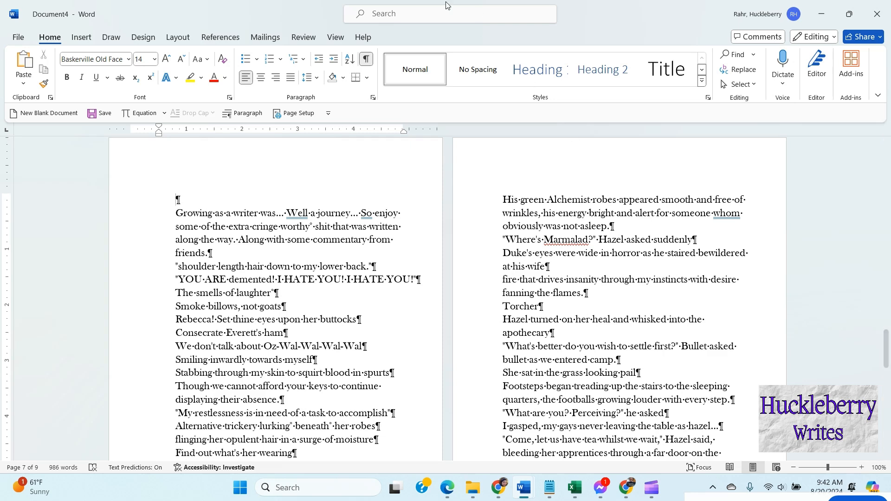
text(Bloo)
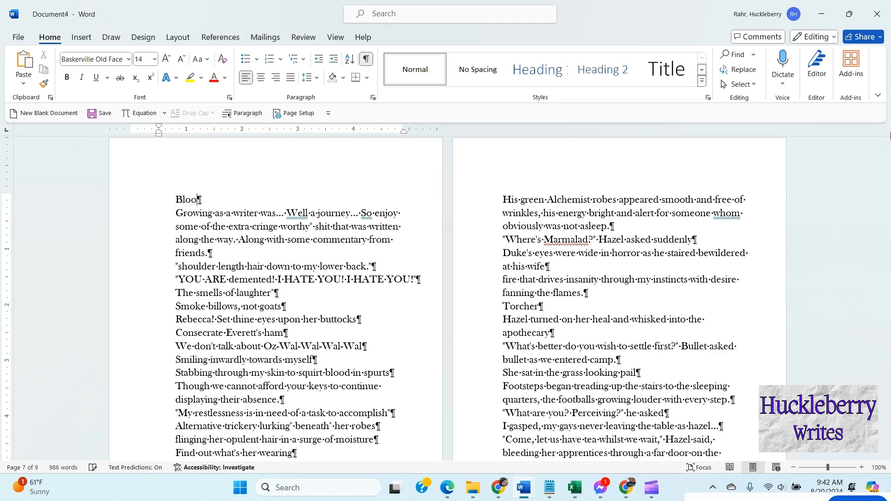
text(pers!)
Step: Center the "Bloopers!" title and add an empty paragraph beneath it
drag(223, 199, 170, 197)
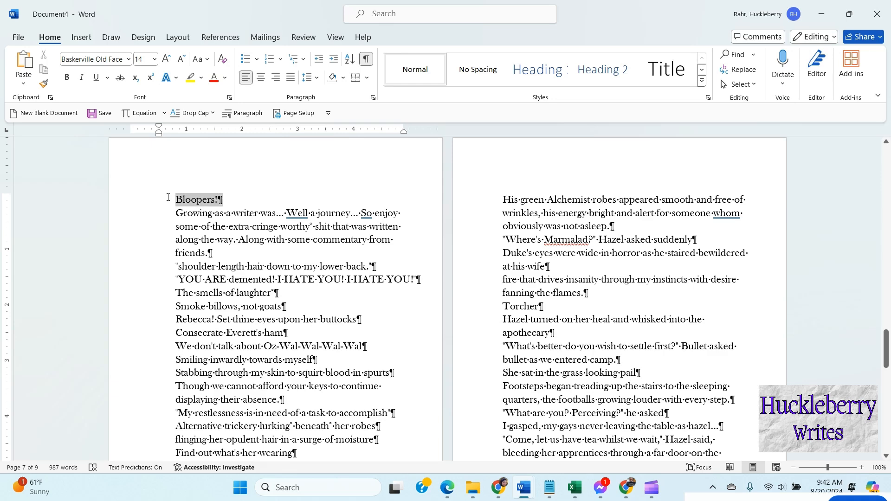
click(261, 77)
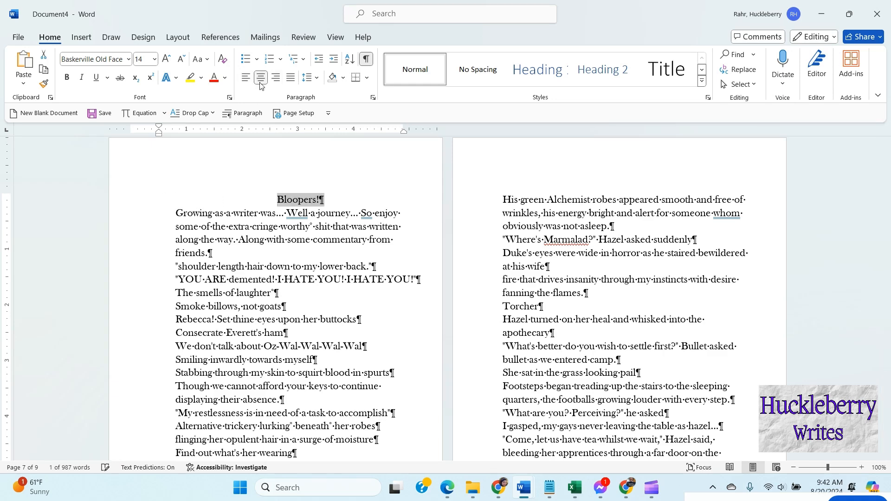
click(338, 199)
key(Return)
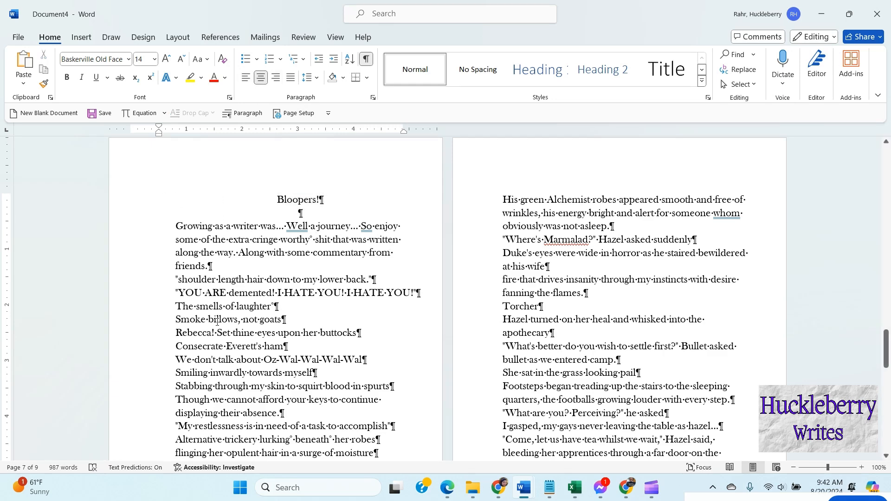
Step: Restore the document window to a smaller size and switch to the Hammer And Heart manuscript behind it
scroll(652, 256, down, 10)
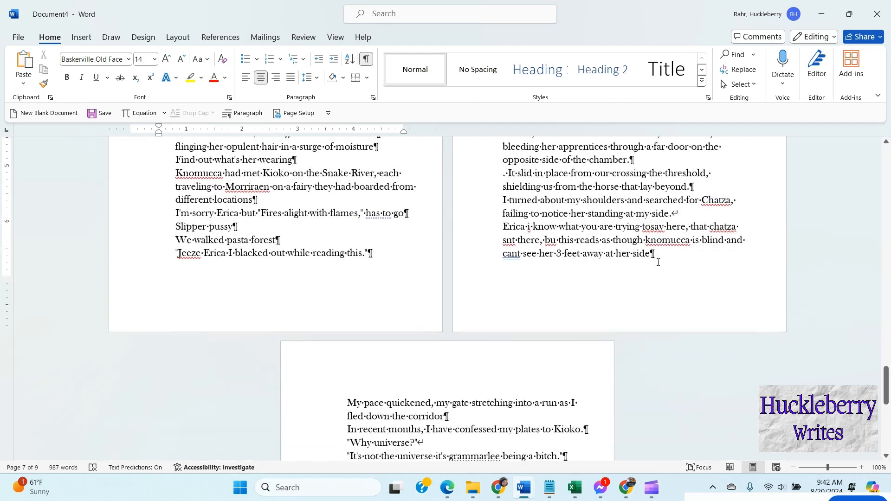
scroll(546, 265, up, 8)
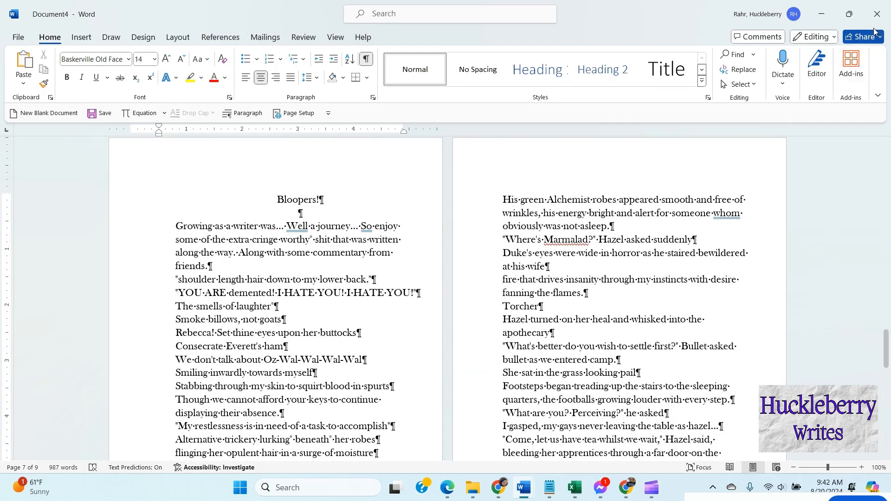
click(849, 14)
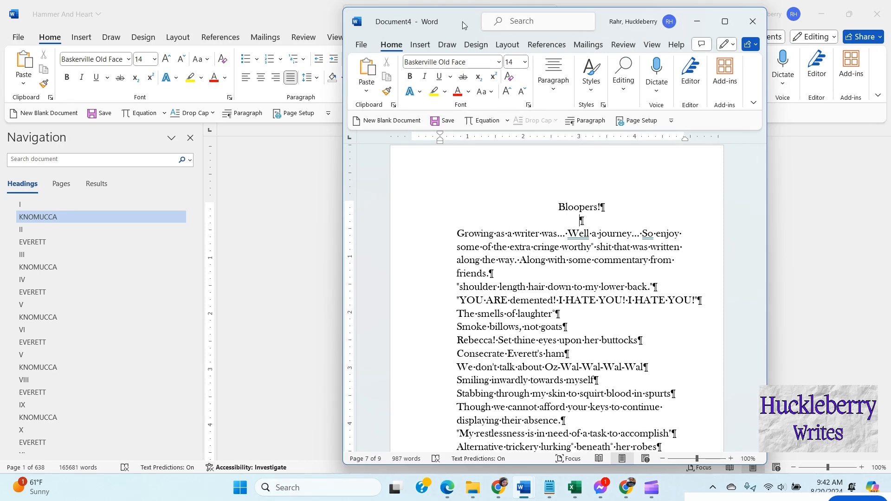
drag(460, 20, 126, 24)
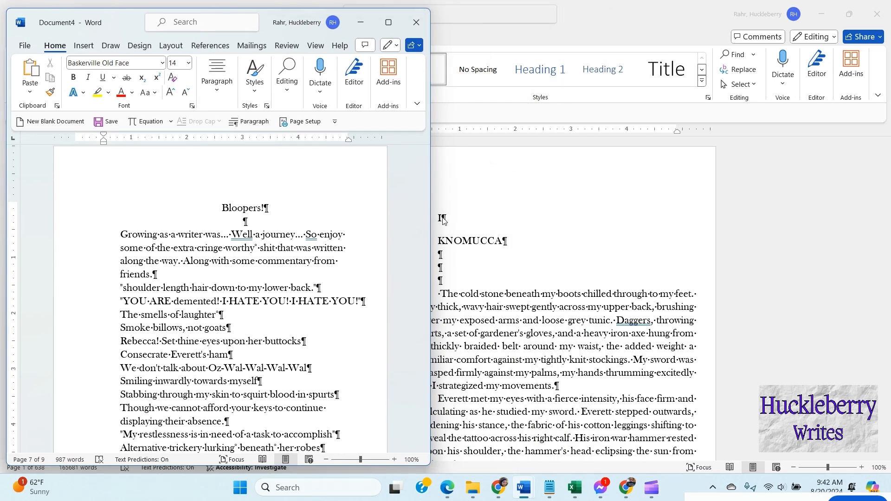
click(441, 219)
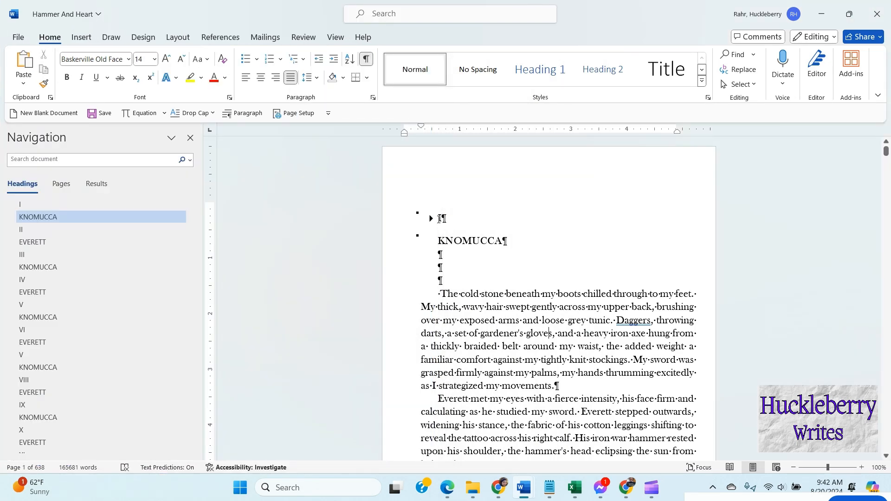
Step: Insert an empty line and a page break at the very start of the manuscript, ahead of the chapter I heading
click(439, 219)
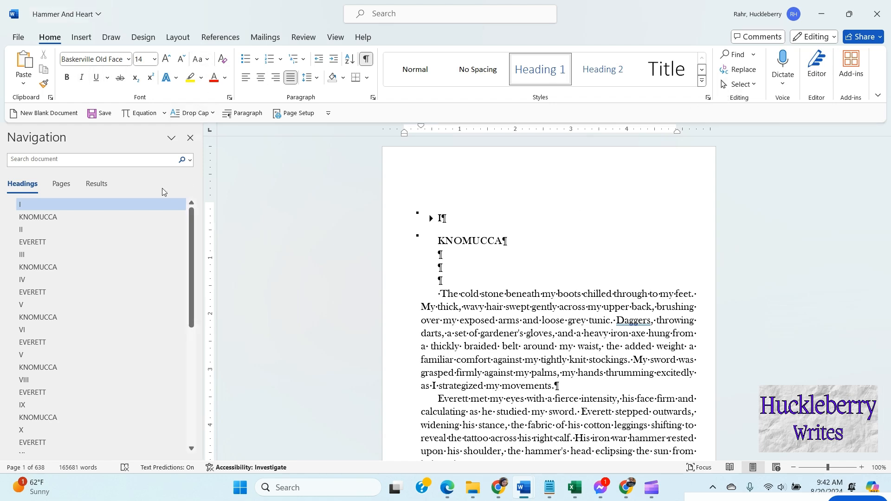
click(81, 38)
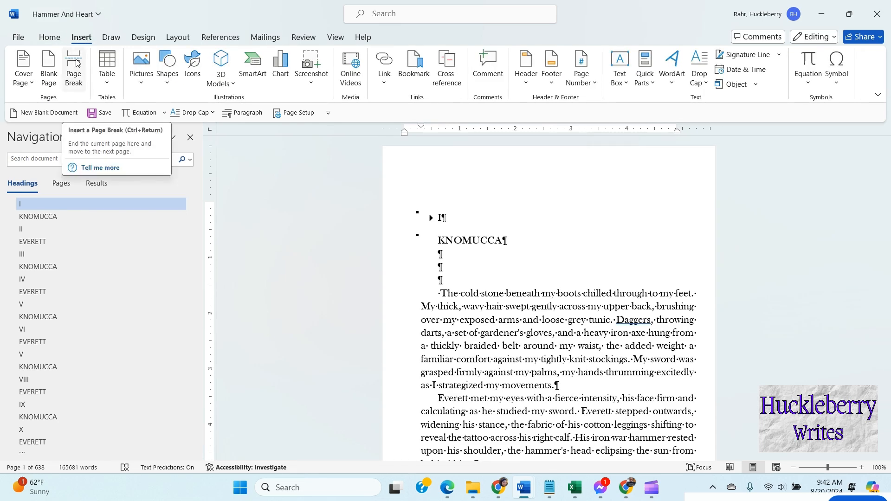
key(Return)
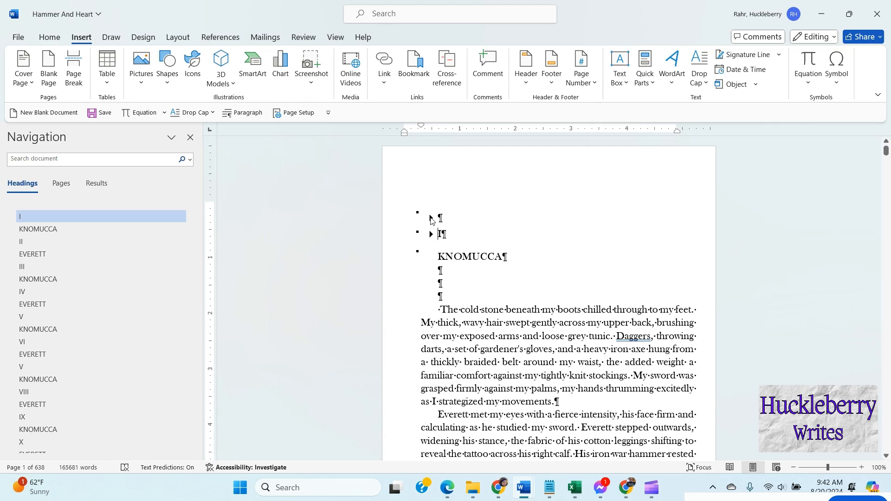
key(ctrl+Return)
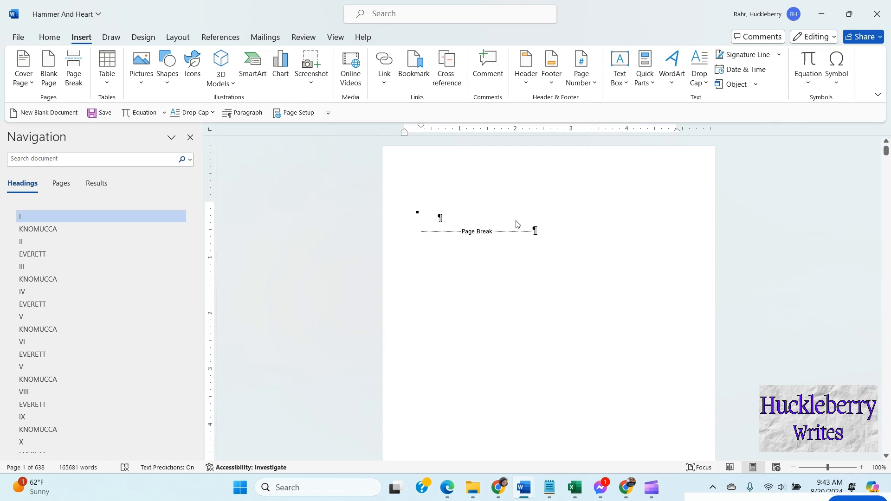
Step: Try to insert a page break before the KNOMUCCA heading and review the opening pages
scroll(525, 219, down, 10)
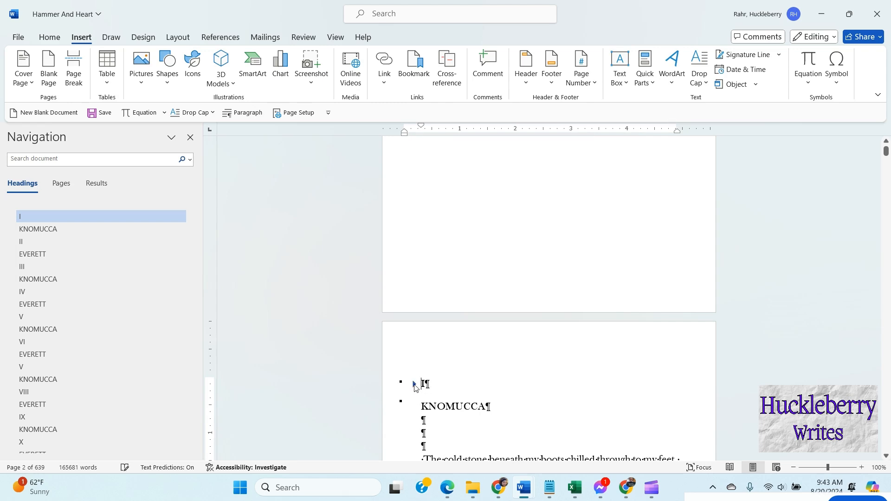
scroll(464, 352, down, 3)
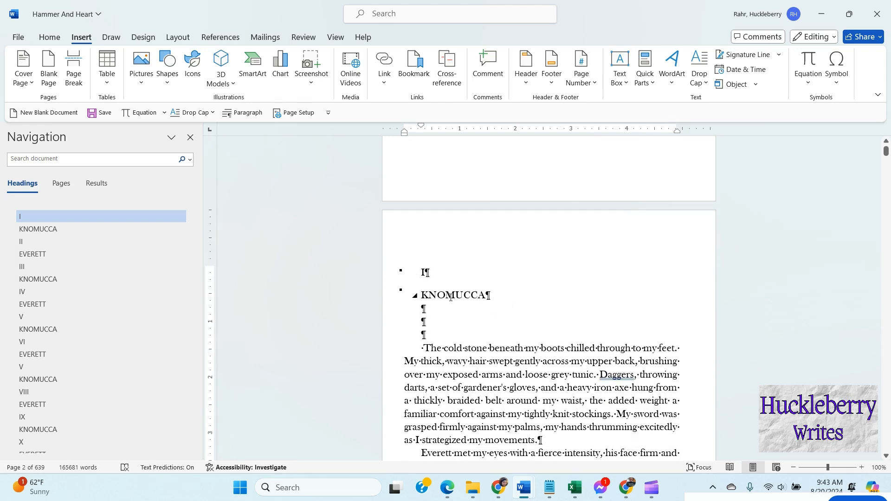
click(415, 296)
click(415, 295)
key(ctrl+Return)
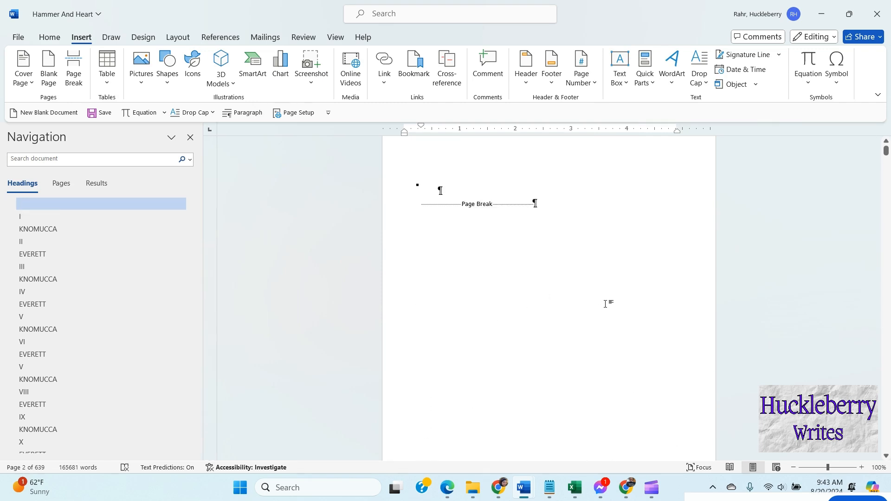
click(545, 232)
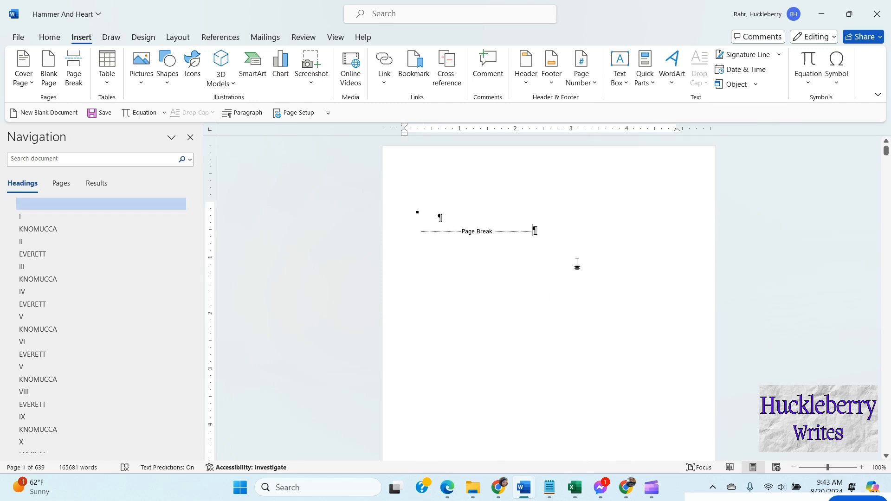
scroll(583, 278, down, 10)
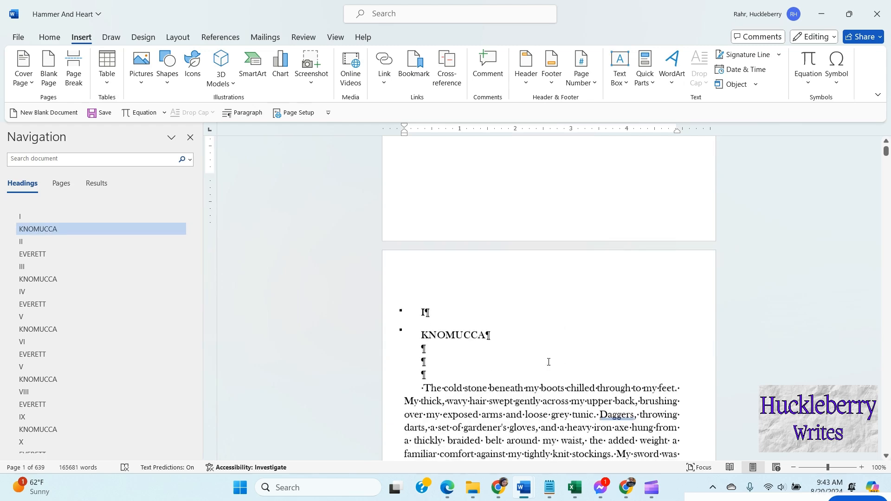
scroll(520, 299, up, 10)
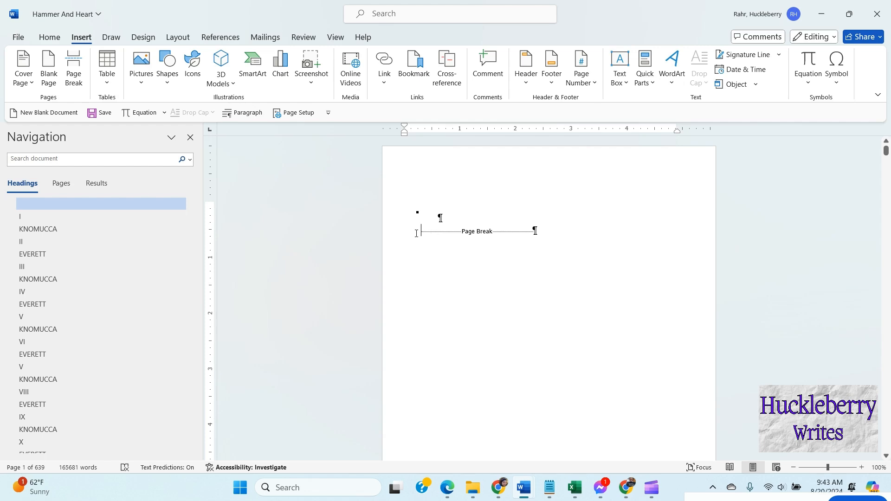
Step: Add the title line "Hammer and Heart" on the manuscript's first page, just ahead of the page break
drag(450, 303, 642, 290)
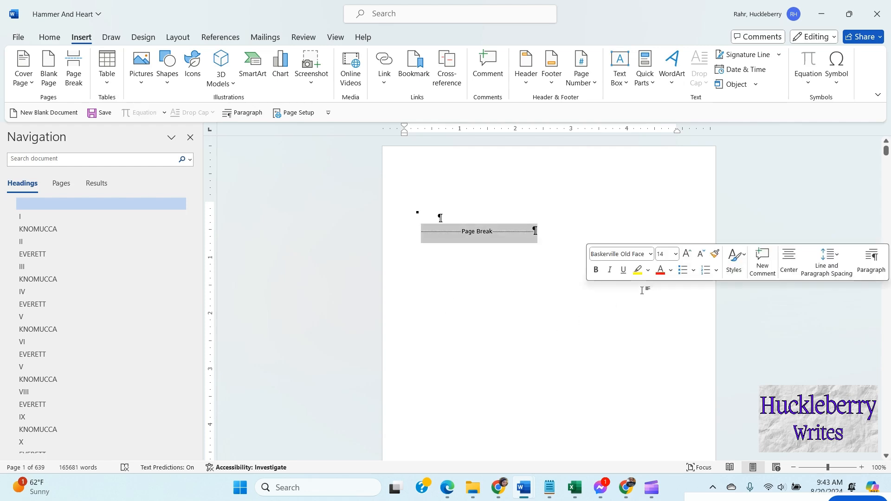
click(50, 39)
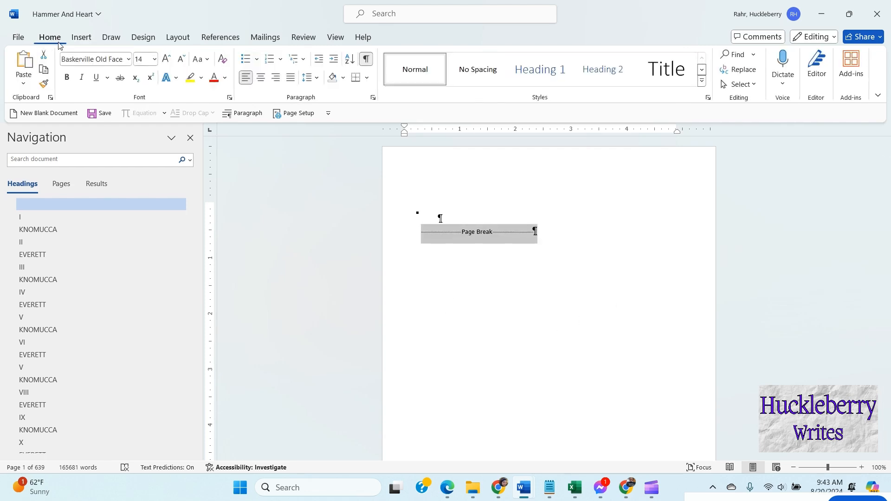
click(308, 78)
click(328, 95)
click(519, 254)
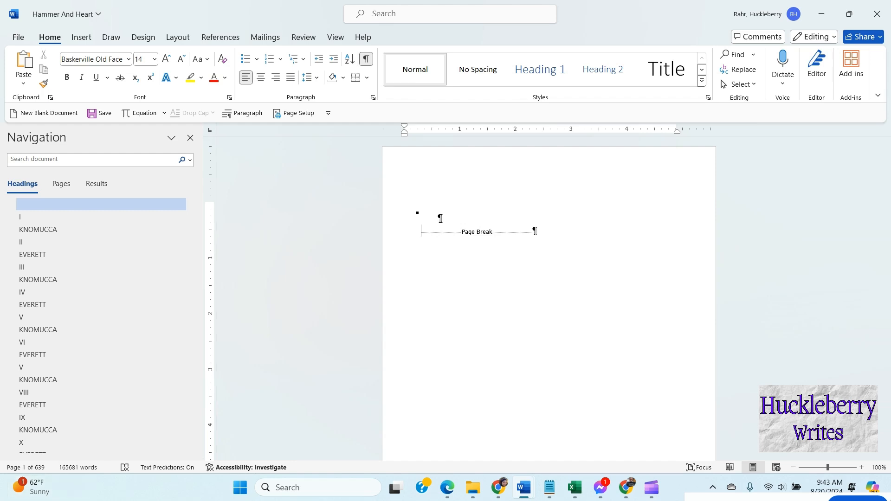
text(Hammer an)
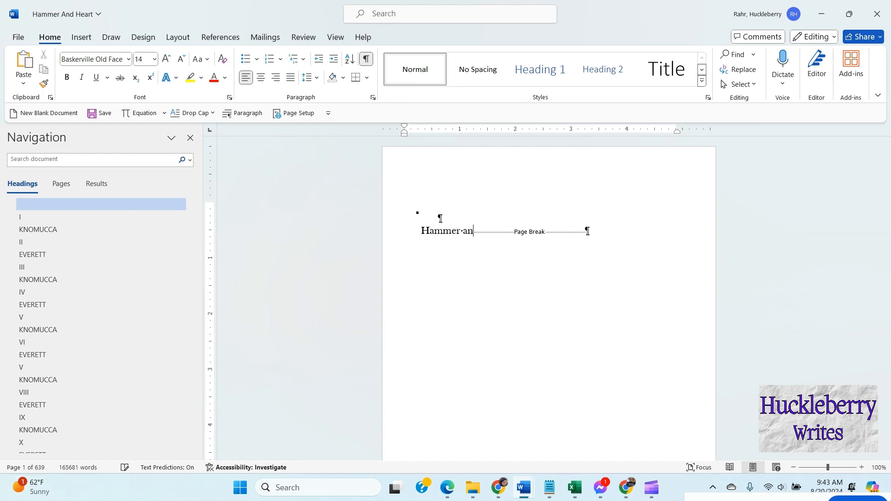
text(d Heart)
key(Return)
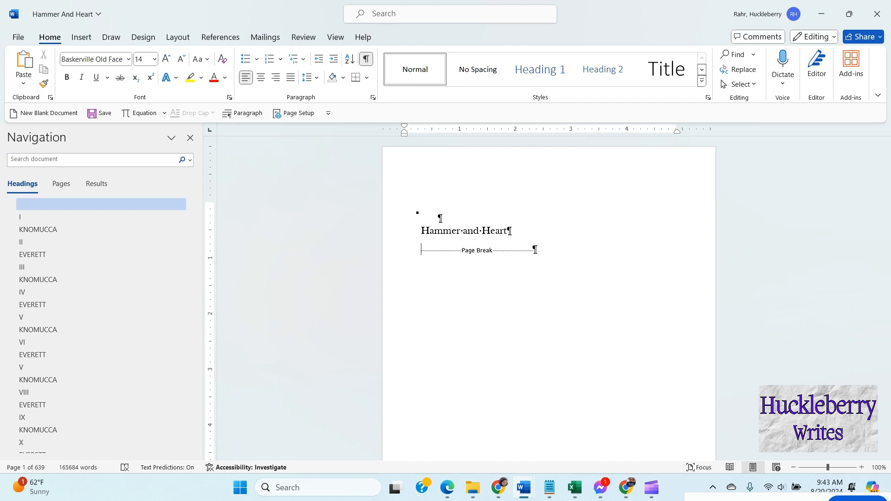
Step: Insert a page break after the Hammer and Heart title line
click(79, 37)
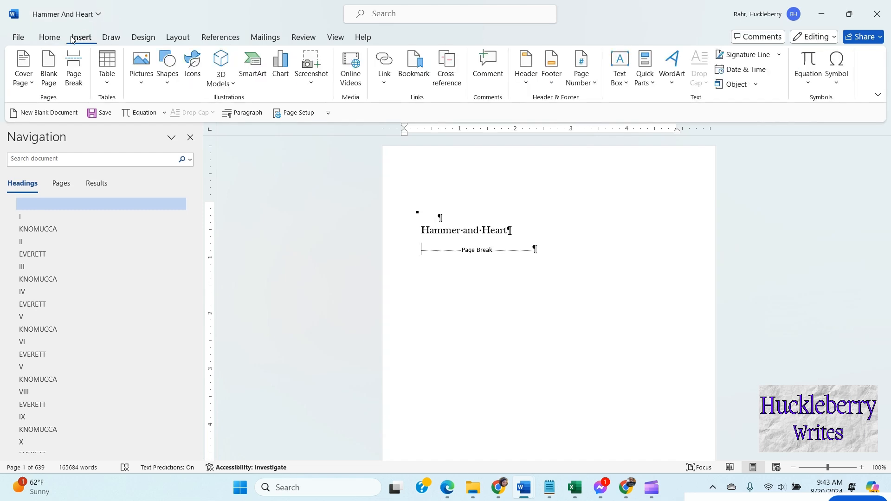
click(83, 66)
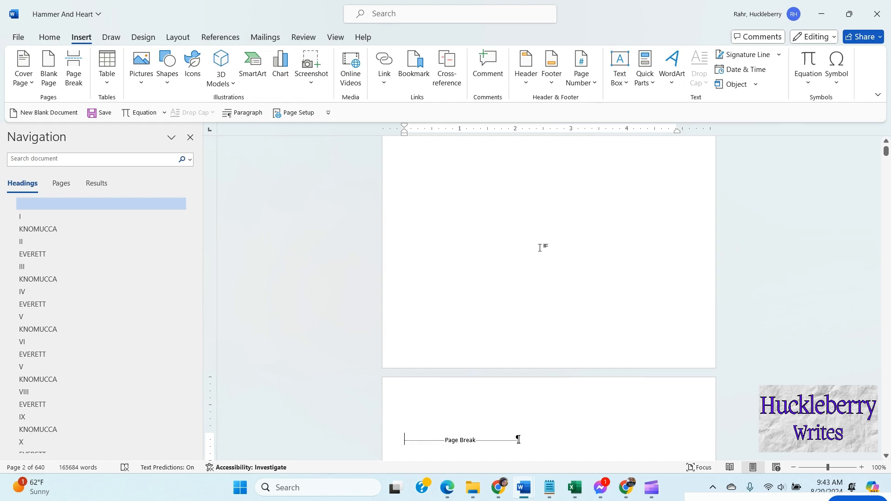
scroll(549, 269, down, 1)
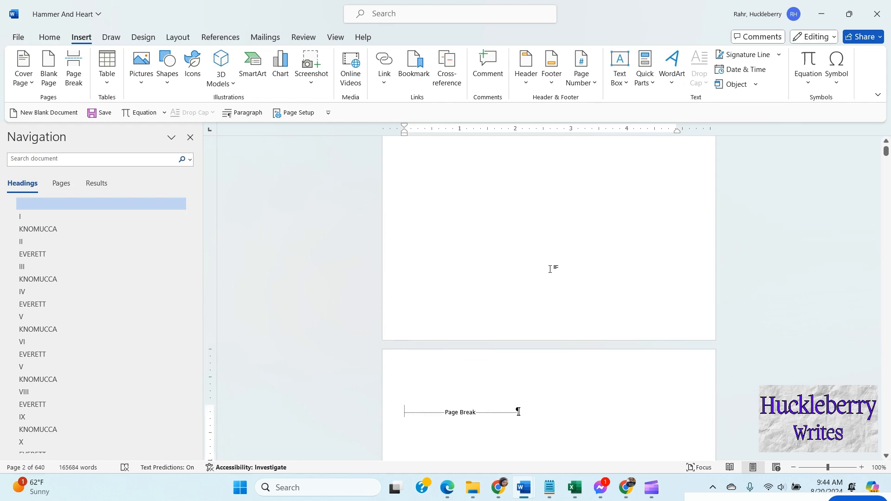
scroll(556, 260, down, 3)
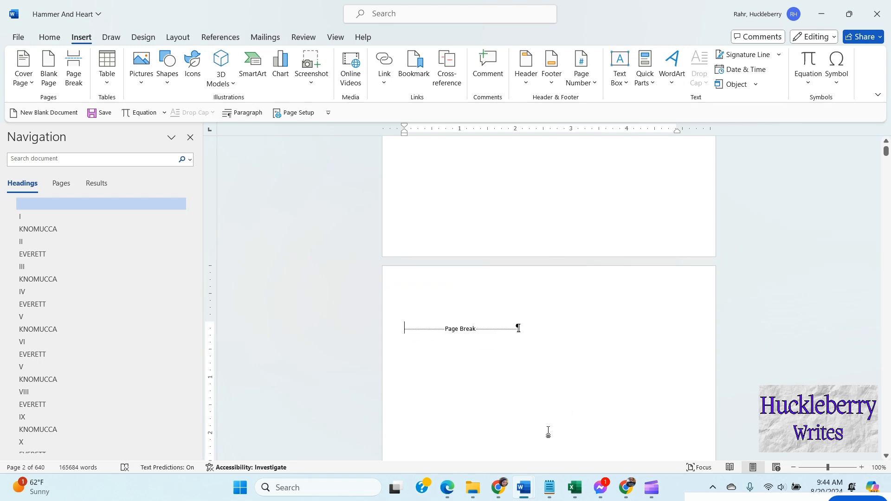
Step: Copy the Acknowledgements section from the back-matter document and paste it onto the manuscript's second page
double_click(680, 7)
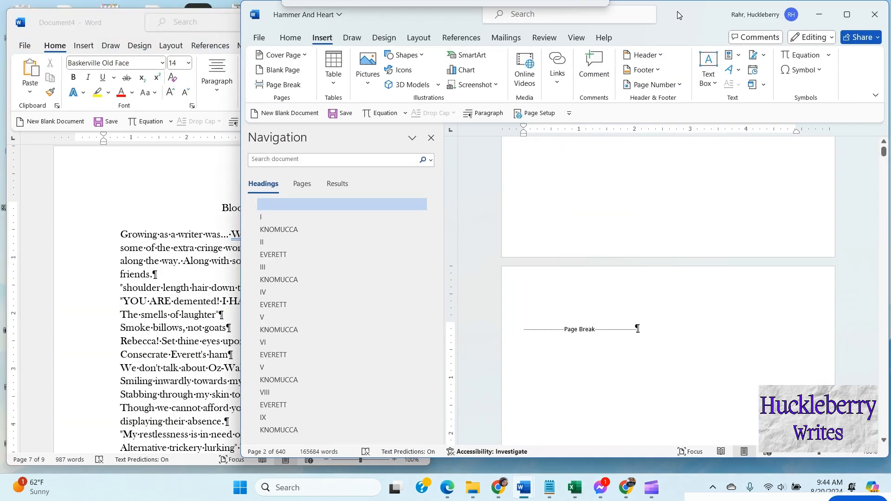
click(216, 296)
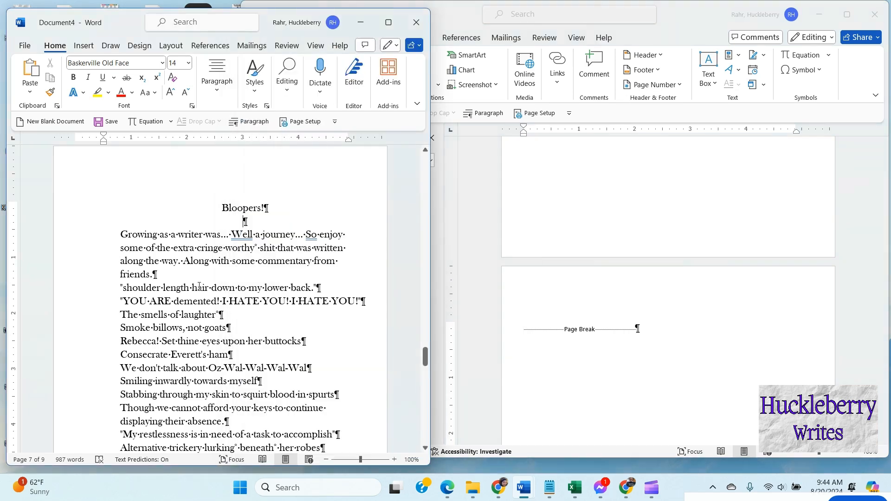
scroll(216, 296, down, 10)
scroll(180, 259, up, 5)
drag(425, 373, 417, 155)
scroll(234, 246, down, 12)
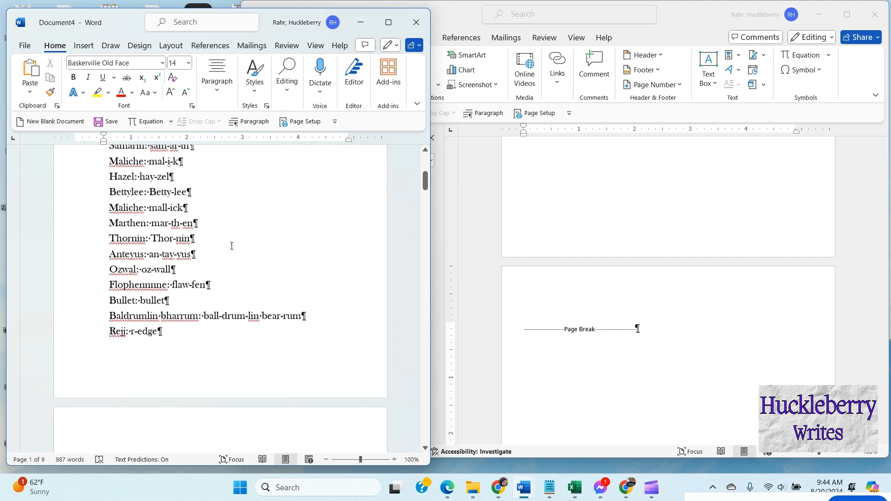
scroll(234, 252, down, 10)
scroll(184, 200, up, 3)
drag(185, 206, 233, 235)
scroll(227, 254, down, 8)
click(527, 333)
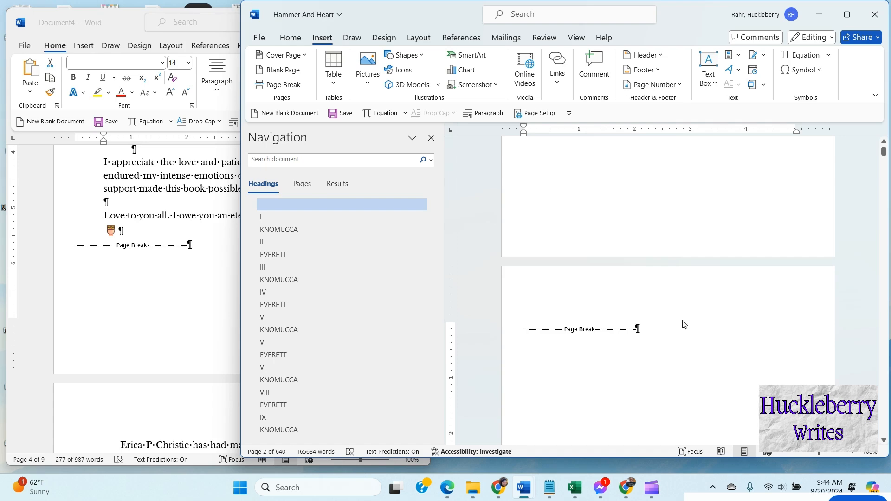
key(ctrl+v)
scroll(696, 329, up, 10)
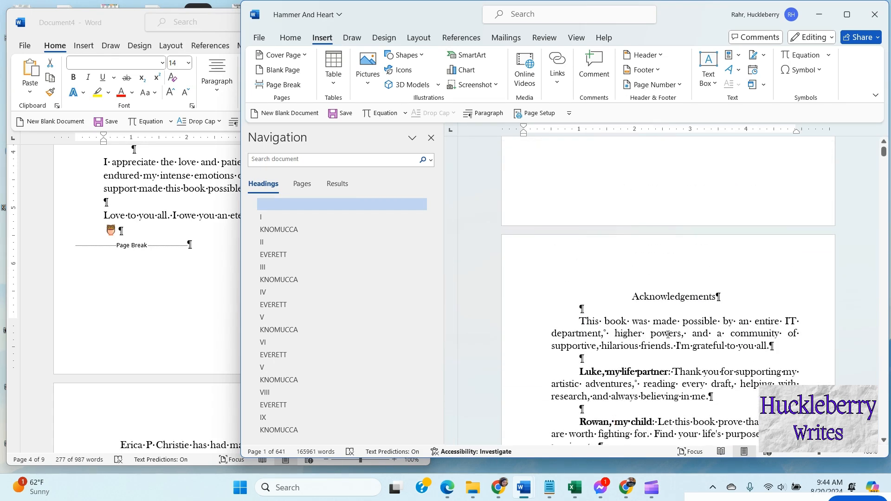
scroll(660, 319, down, 15)
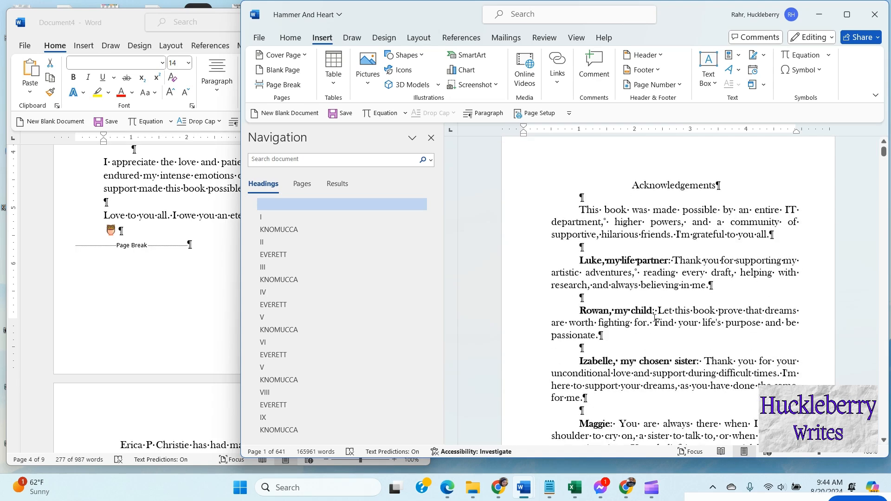
scroll(652, 322, down, 12)
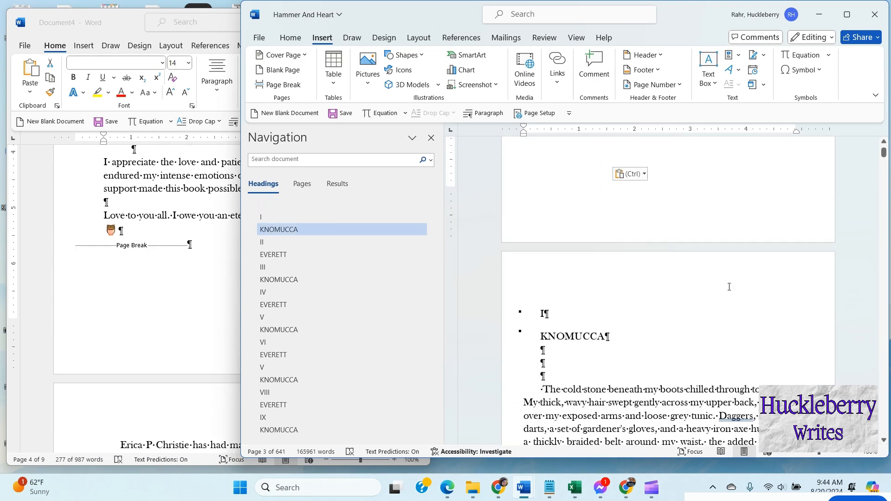
Step: Paste the pronunciation guide from the back-matter document at the very end of the manuscript and follow it with a page break
drag(884, 156, 884, 439)
scroll(711, 254, up, 1)
scroll(705, 249, up, 8)
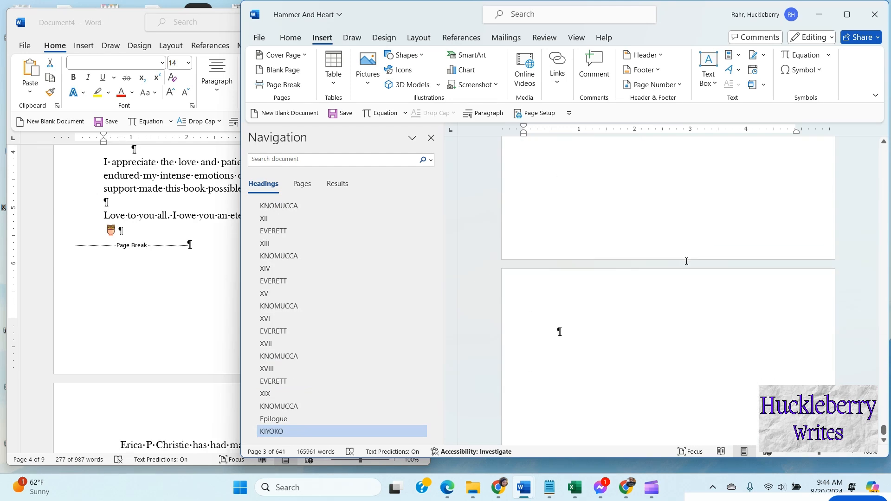
scroll(686, 243, down, 5)
click(552, 393)
scroll(171, 206, up, 10)
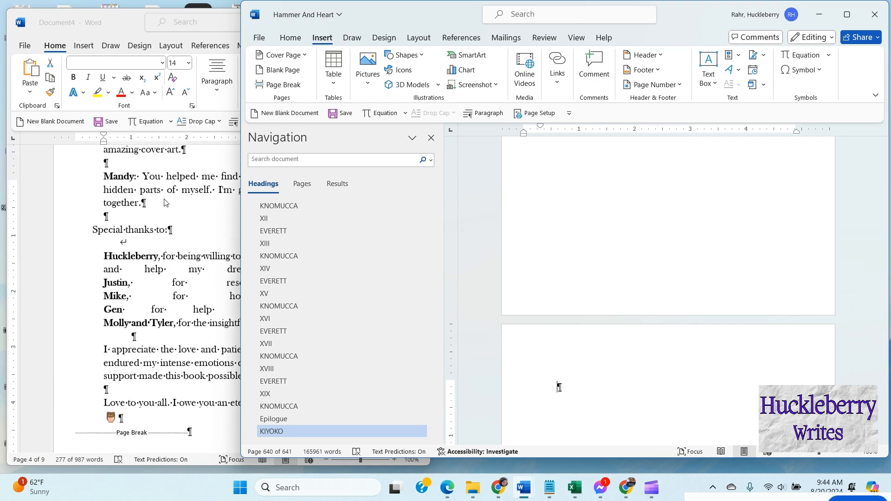
scroll(171, 206, up, 12)
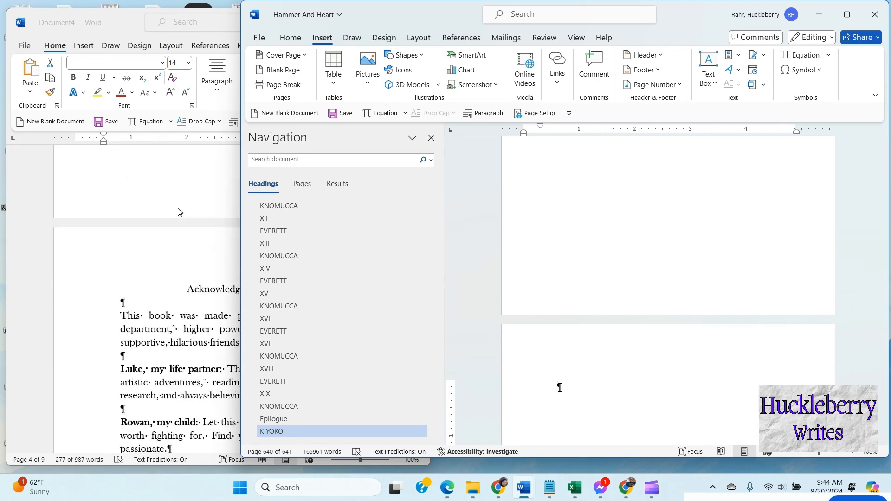
scroll(180, 212, up, 12)
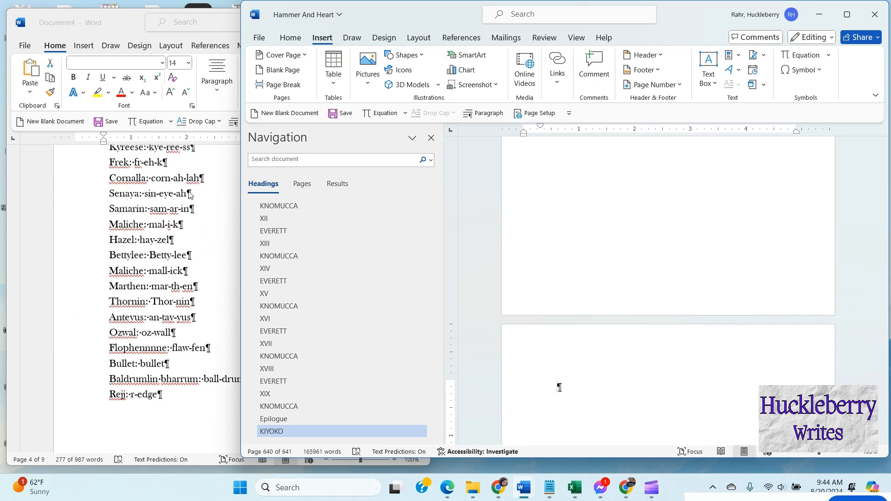
click(202, 226)
drag(183, 219, 259, 323)
scroll(250, 272, down, 15)
scroll(250, 274, down, 2)
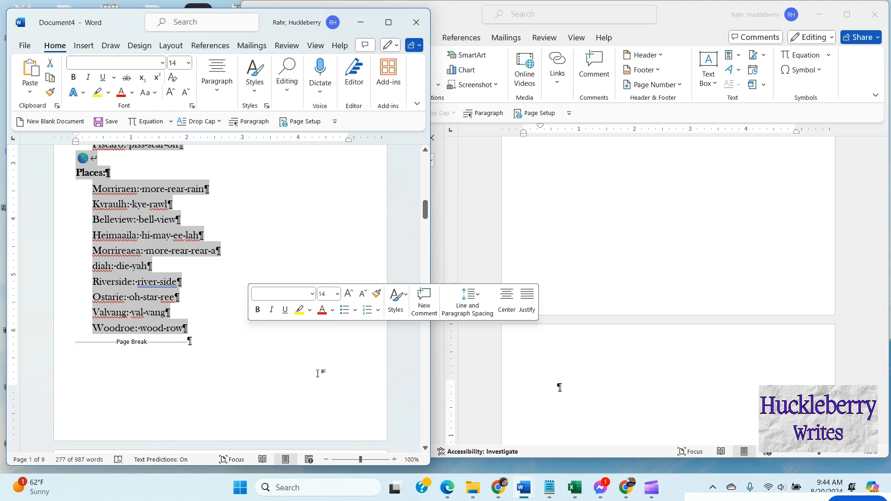
click(559, 388)
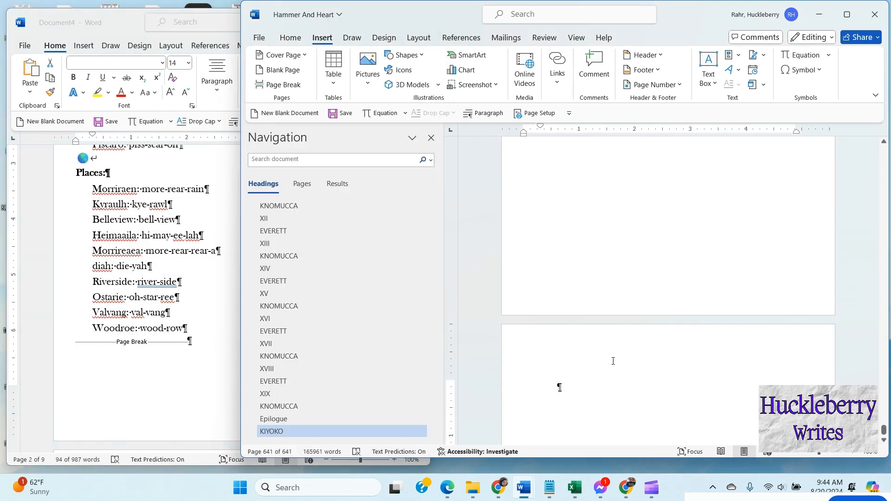
key(ctrl+v)
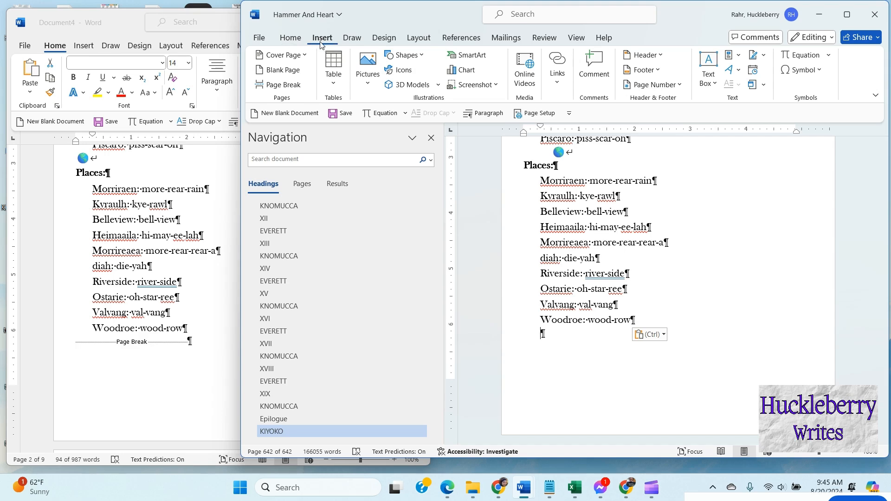
click(283, 84)
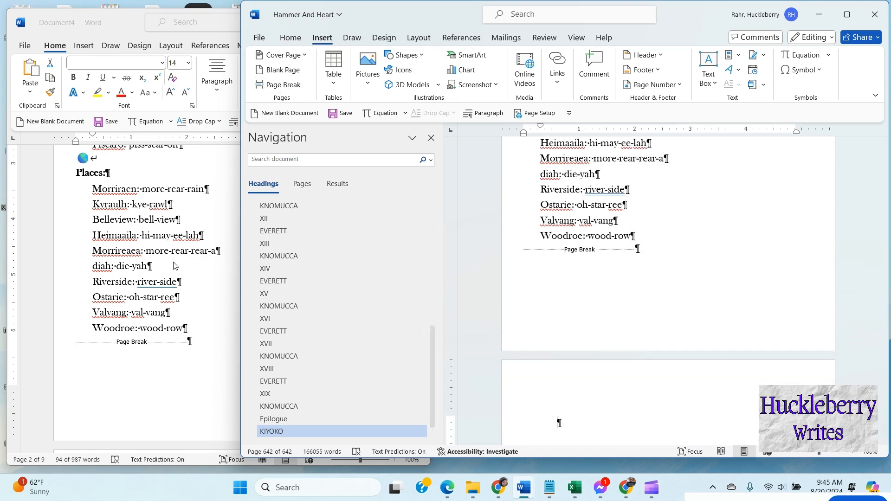
Step: Copy the author bio through the Bloopers section from the back-matter document and paste it onto the manuscript's last page
click(192, 269)
scroll(192, 268, down, 15)
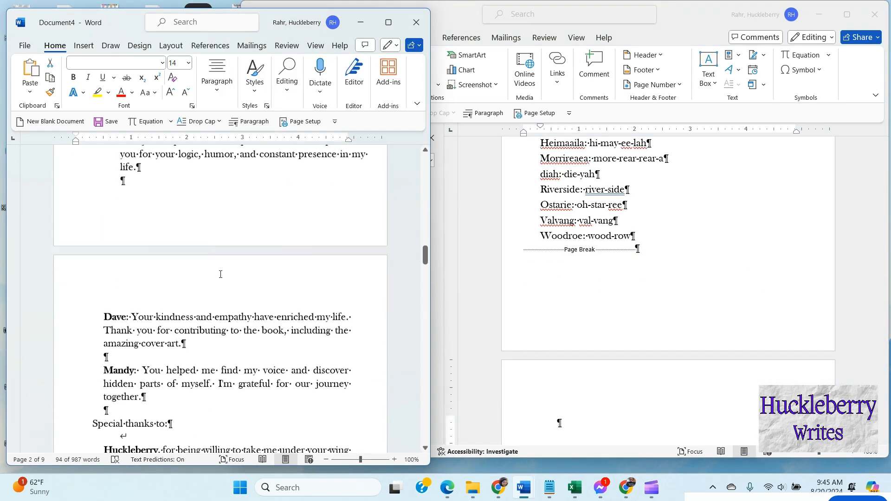
scroll(228, 272, down, 12)
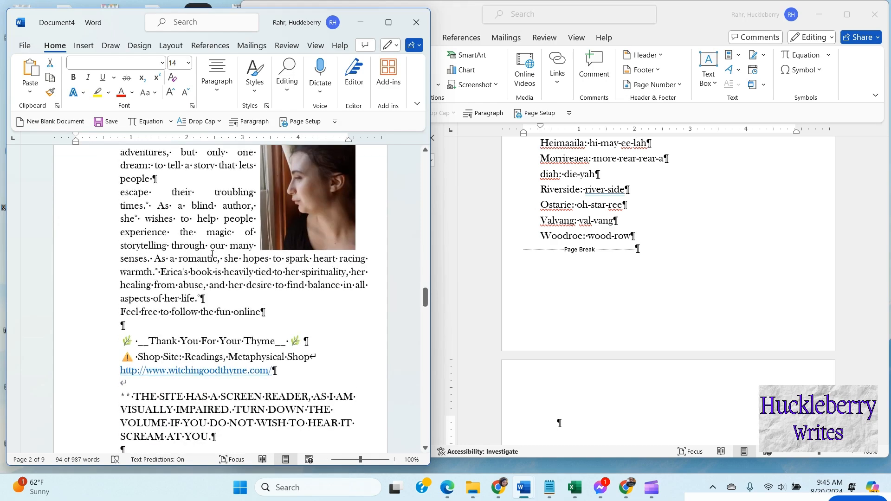
scroll(208, 257, down, 3)
scroll(208, 256, up, 10)
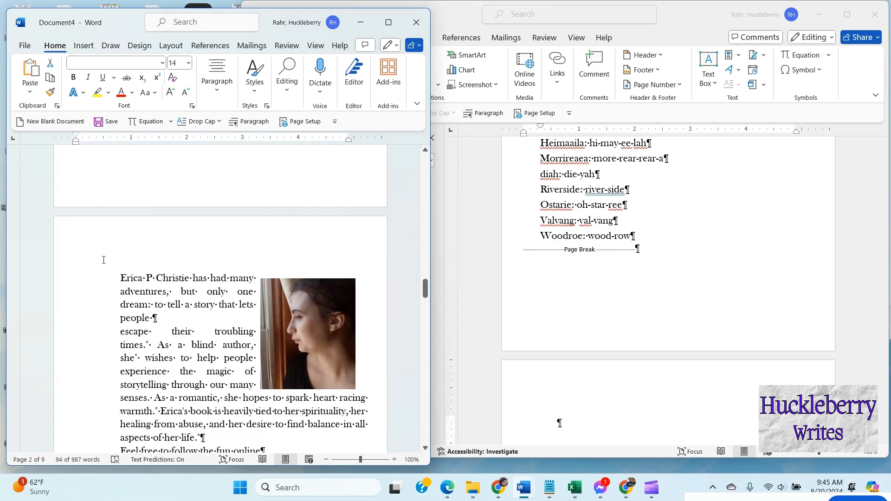
drag(119, 277, 268, 282)
scroll(189, 308, down, 15)
scroll(190, 310, down, 14)
scroll(191, 310, down, 9)
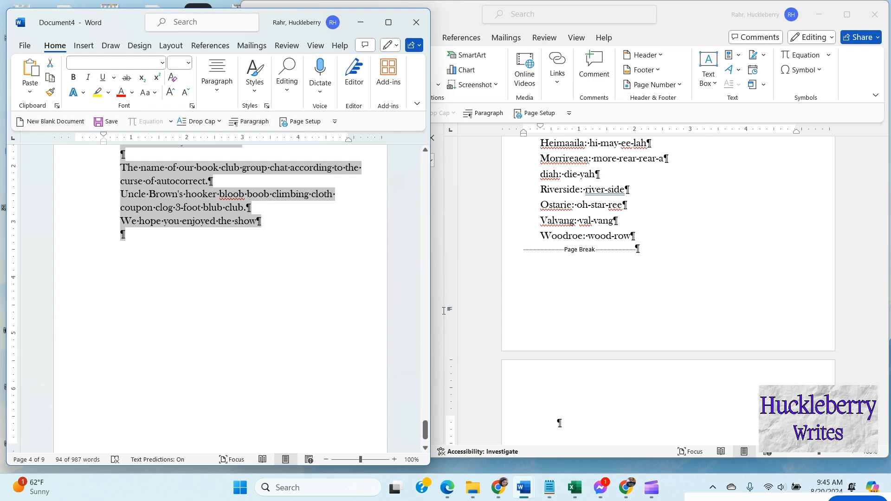
click(560, 422)
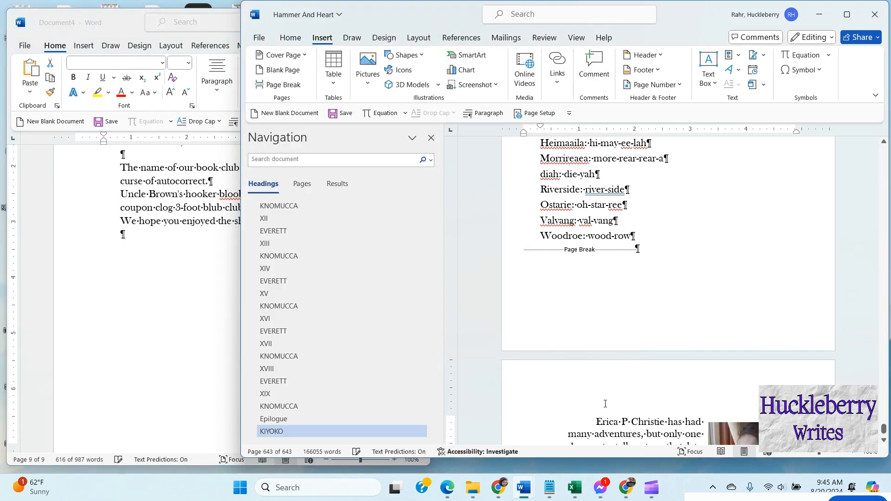
key(ctrl+v)
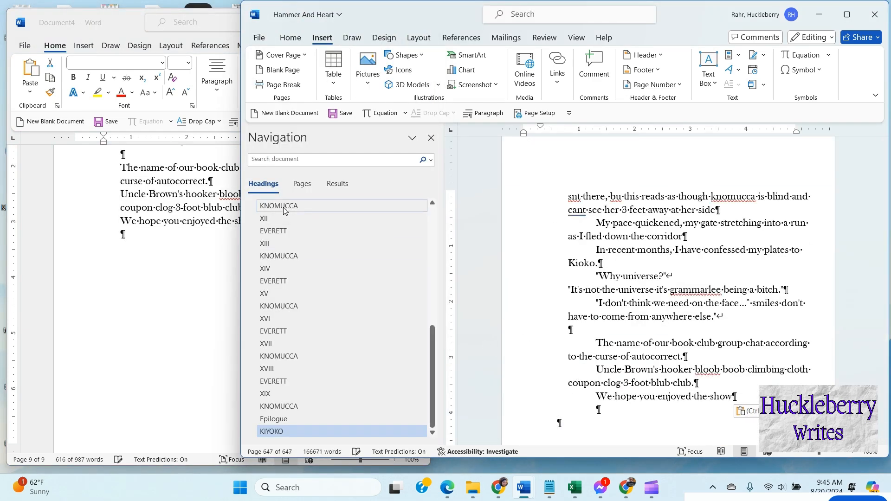
scroll(653, 259, up, 6)
scroll(653, 259, up, 4)
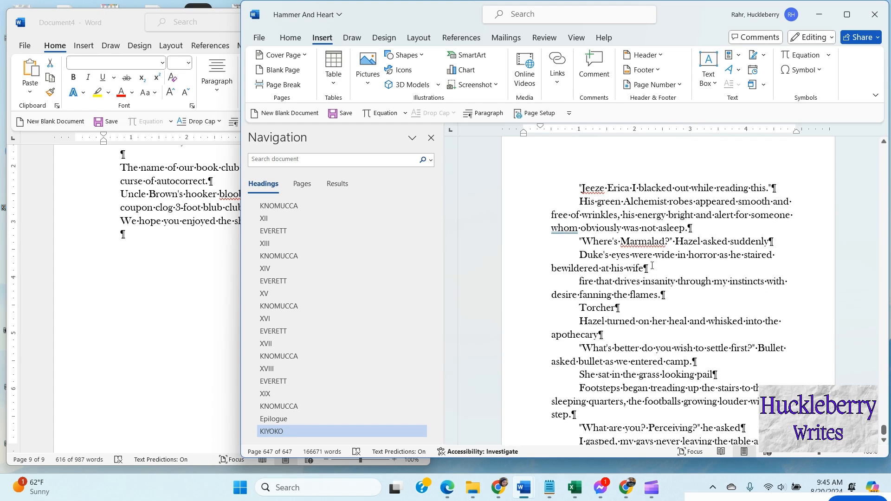
scroll(651, 266, up, 3)
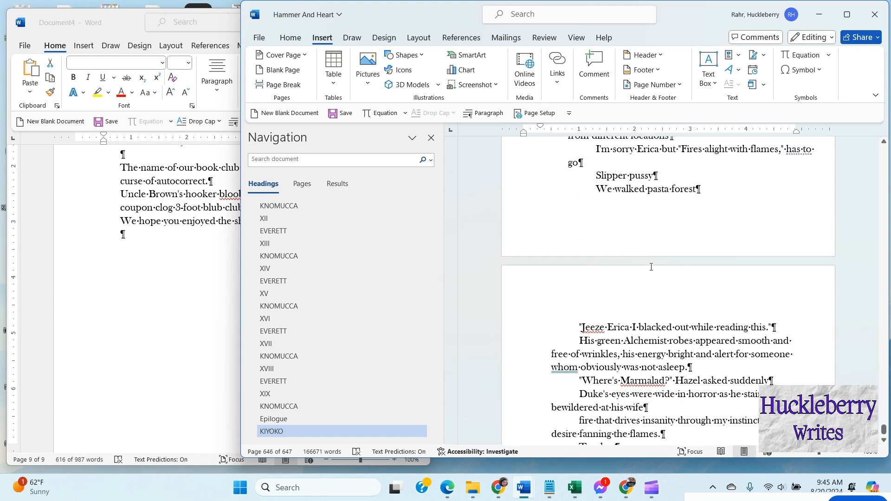
scroll(651, 267, up, 10)
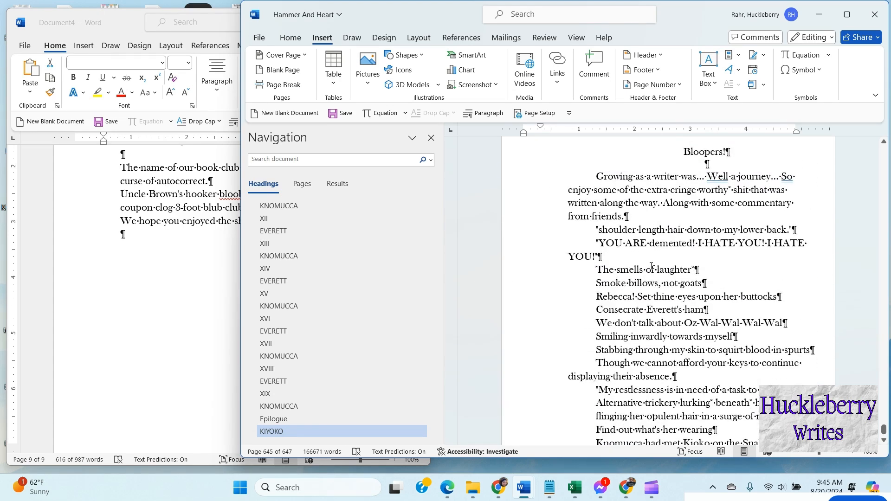
scroll(651, 266, up, 12)
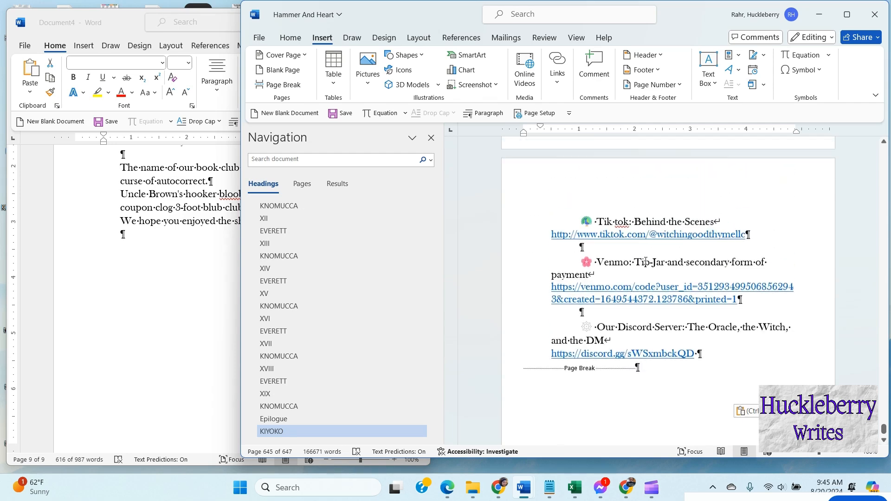
scroll(642, 261, up, 6)
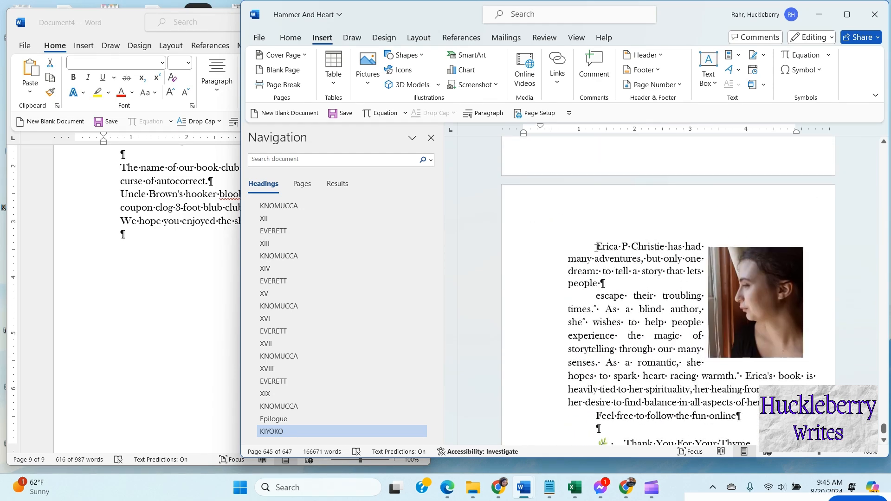
Step: Add an "About the Author" heading line above the author bio and center it
click(597, 247)
key(Return)
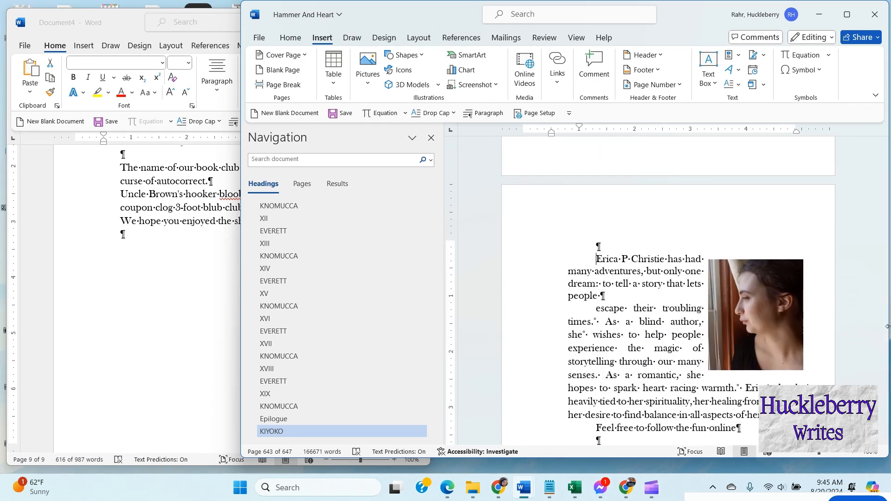
text(About the Author)
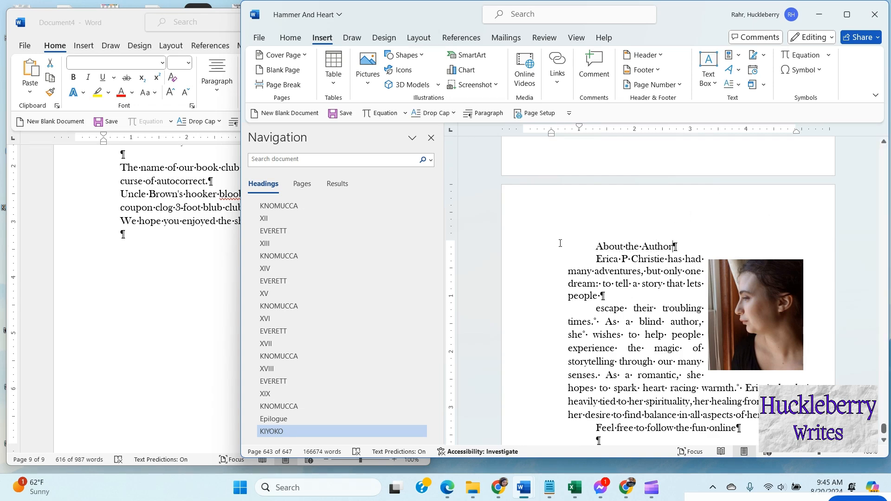
drag(596, 245, 677, 247)
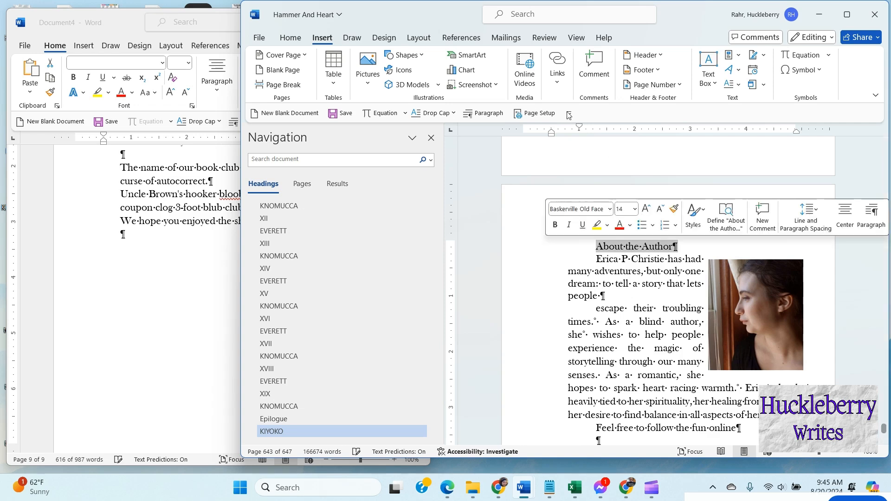
click(294, 40)
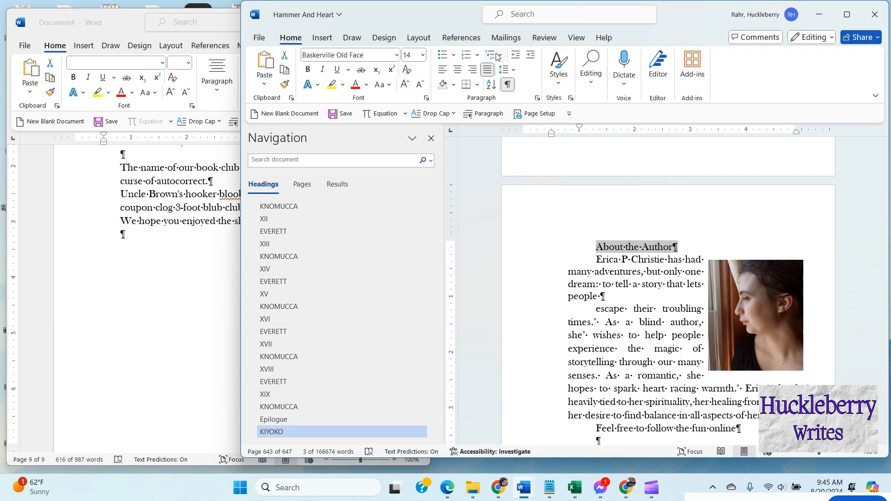
click(457, 69)
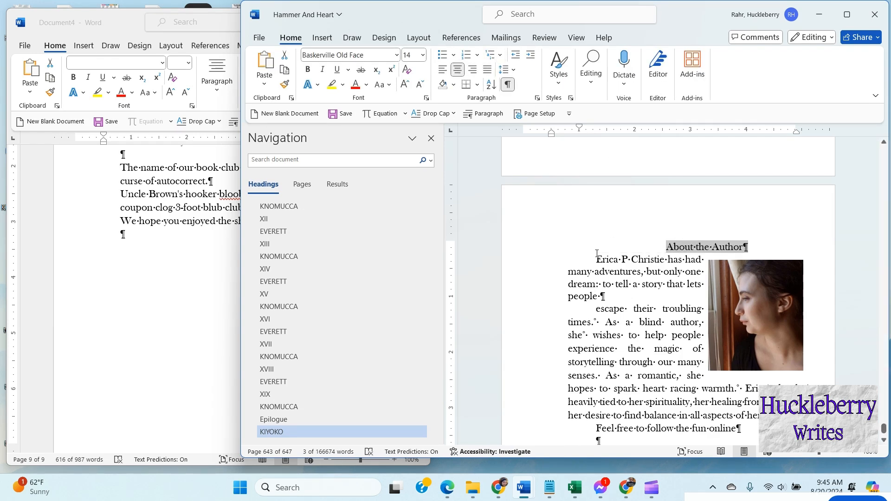
Step: Join the bio's second paragraph, starting "escape their troubling times", onto the end of the first paragraph
drag(597, 258, 617, 309)
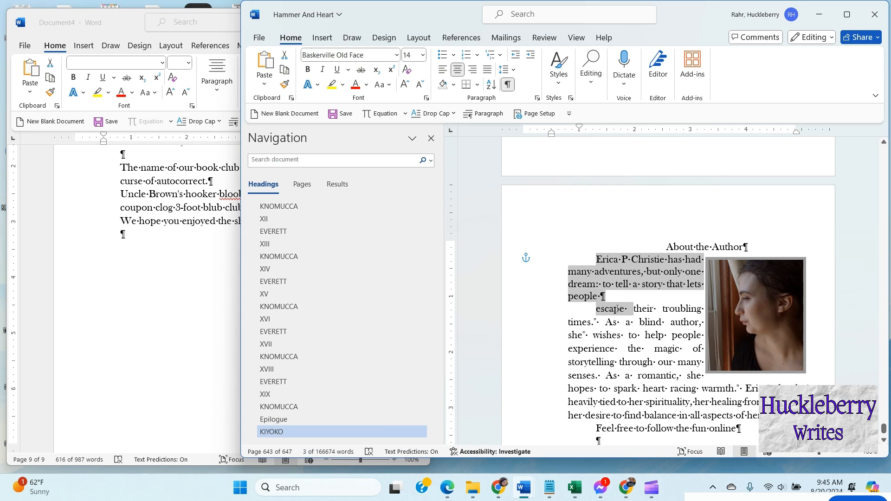
click(596, 308)
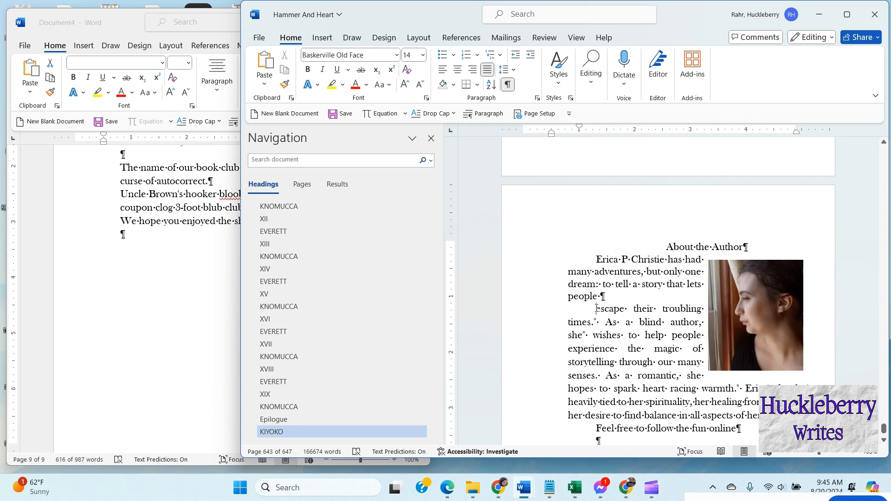
key(BackSpace)
key(BackSpace)
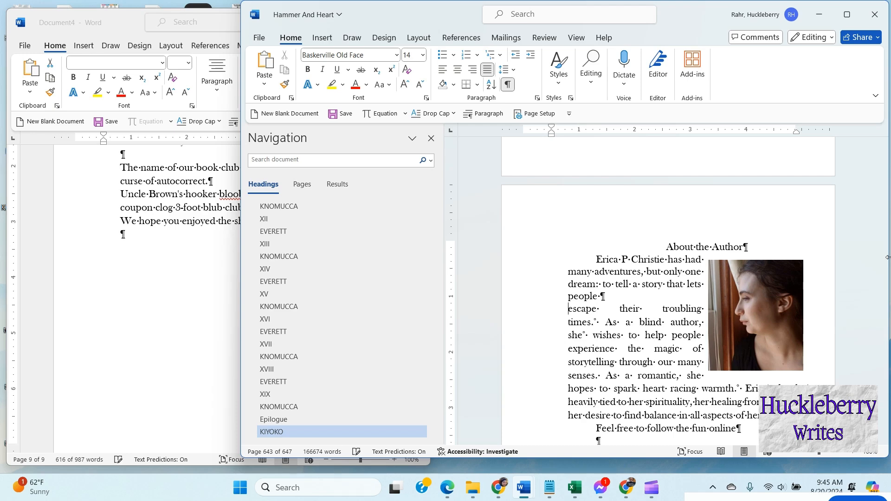
key(BackSpace)
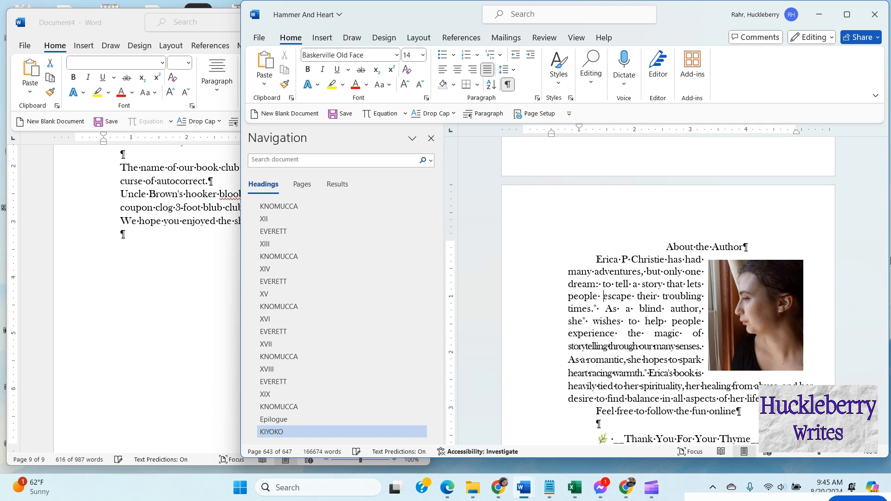
Step: Select the closing Bloopers paragraphs at the manuscript's end and reduce their first-line indent in the Paragraph settings
scroll(585, 355, down, 3)
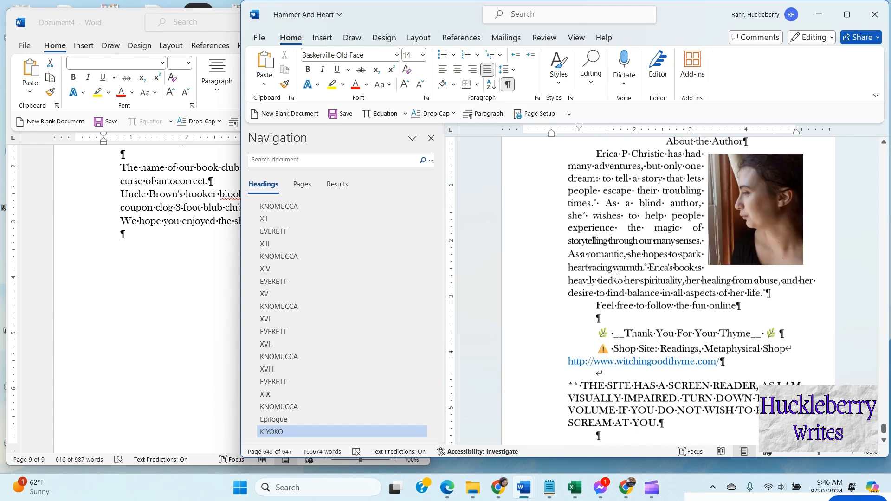
scroll(598, 282, up, 2)
drag(591, 203, 622, 342)
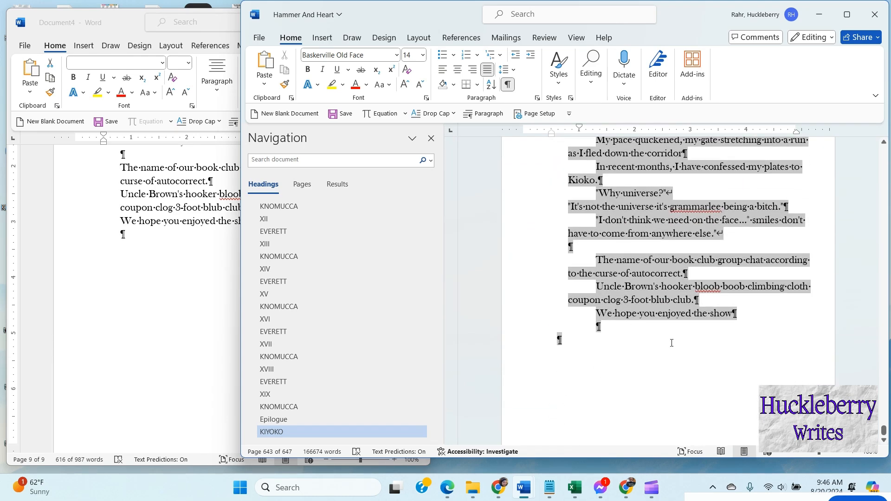
click(489, 115)
click(638, 188)
click(620, 208)
click(684, 190)
click(684, 191)
click(624, 374)
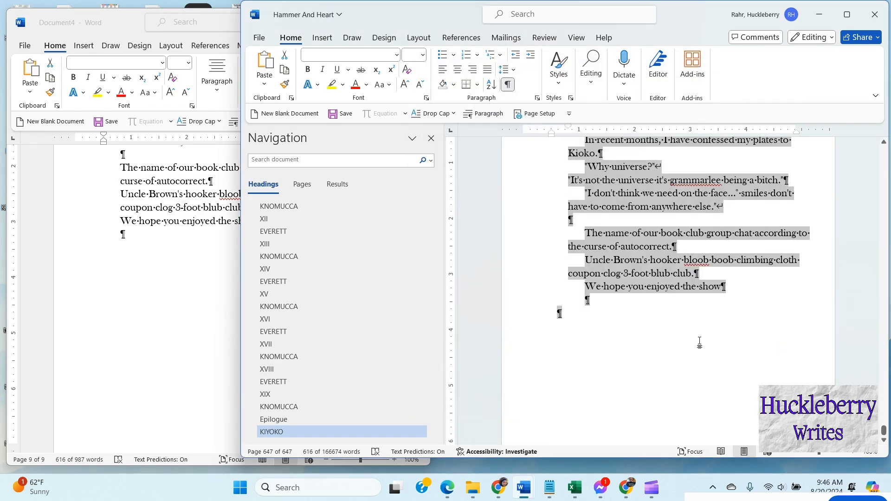
Step: Scroll back through the manuscript's final pages to review the pasted back matter
click(700, 343)
scroll(709, 339, up, 10)
scroll(695, 334, up, 15)
scroll(678, 331, up, 15)
scroll(682, 325, up, 15)
scroll(701, 323, up, 15)
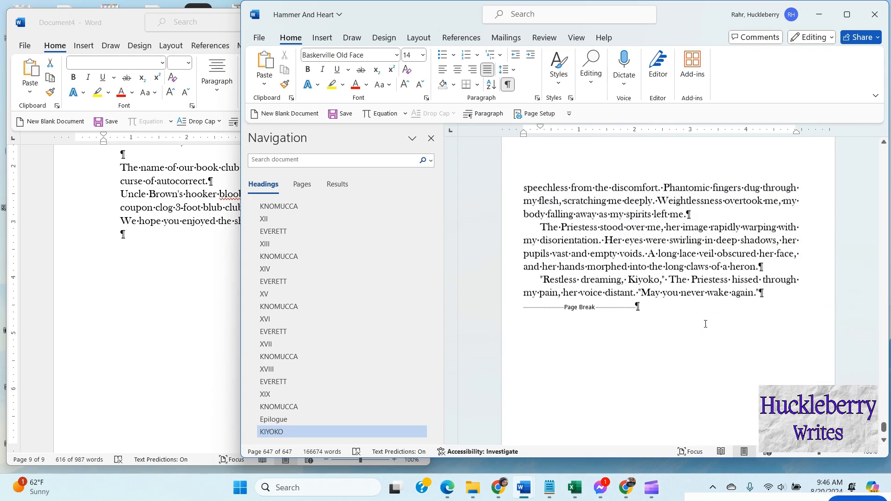
scroll(705, 324, up, 1)
scroll(705, 325, down, 6)
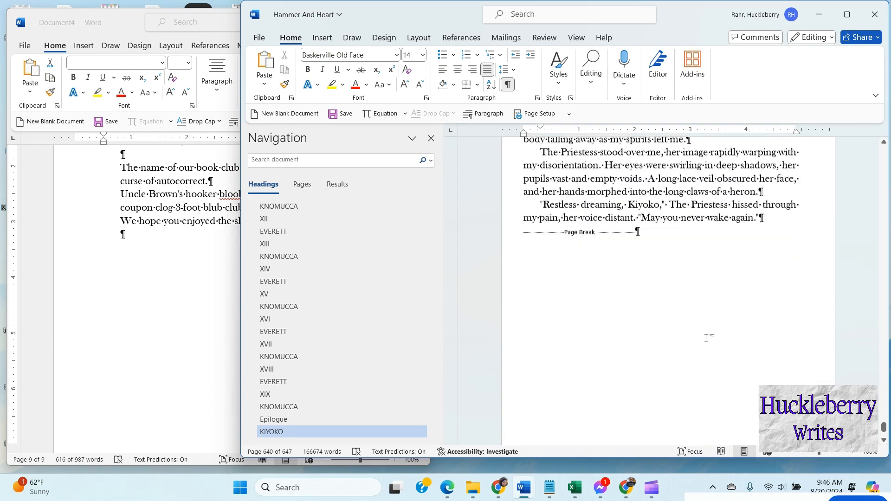
scroll(706, 303, down, 3)
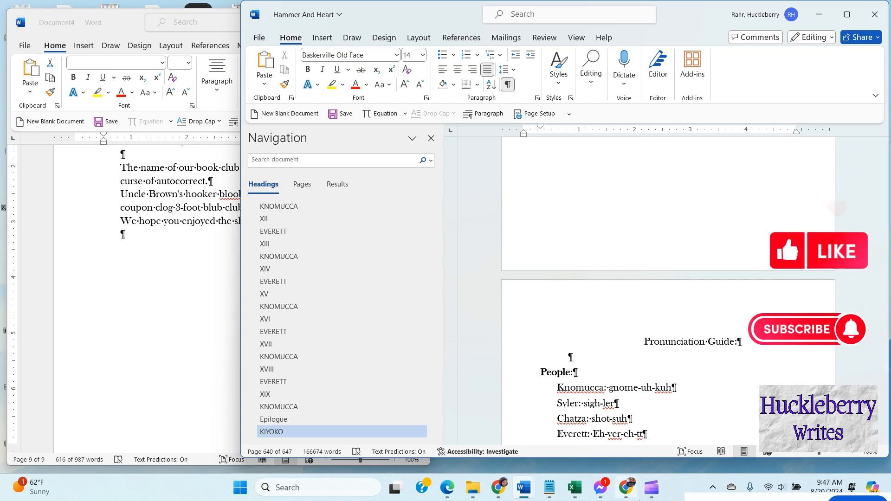
mouse_move(642, 499)
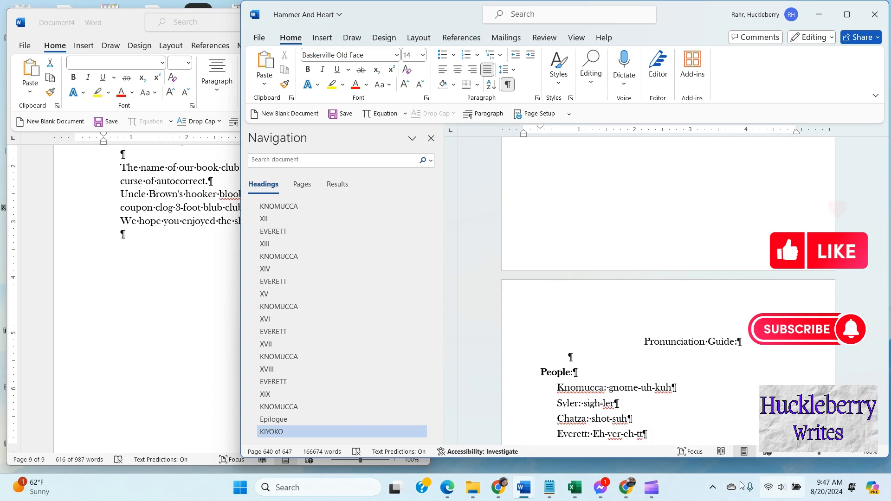